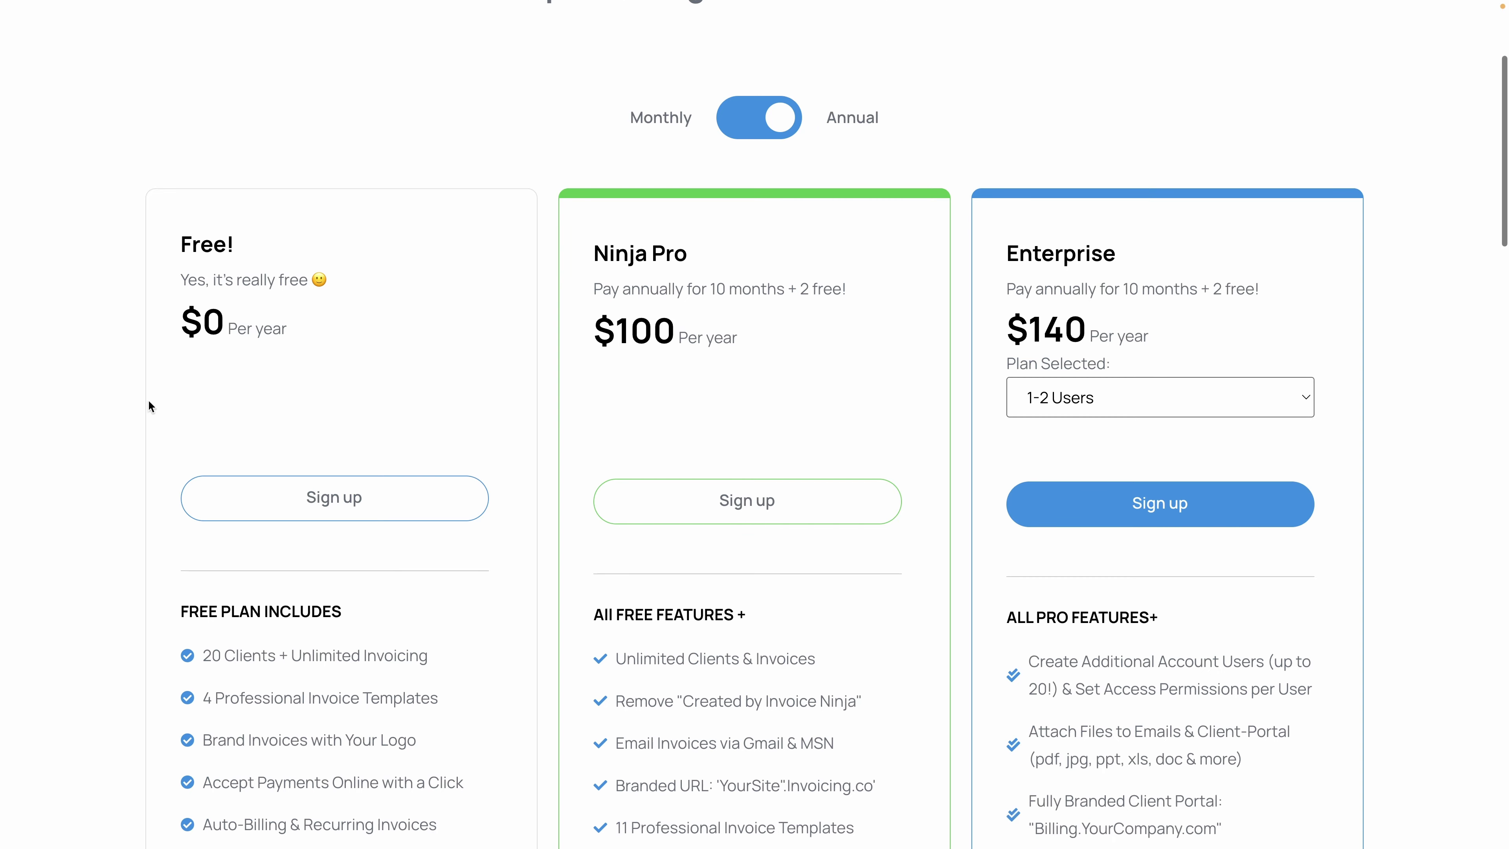
# Review the pricing plans and switch to monthly billing to show $0, $10 and $14 per month.
pyautogui.scroll(-4, 91, 657)
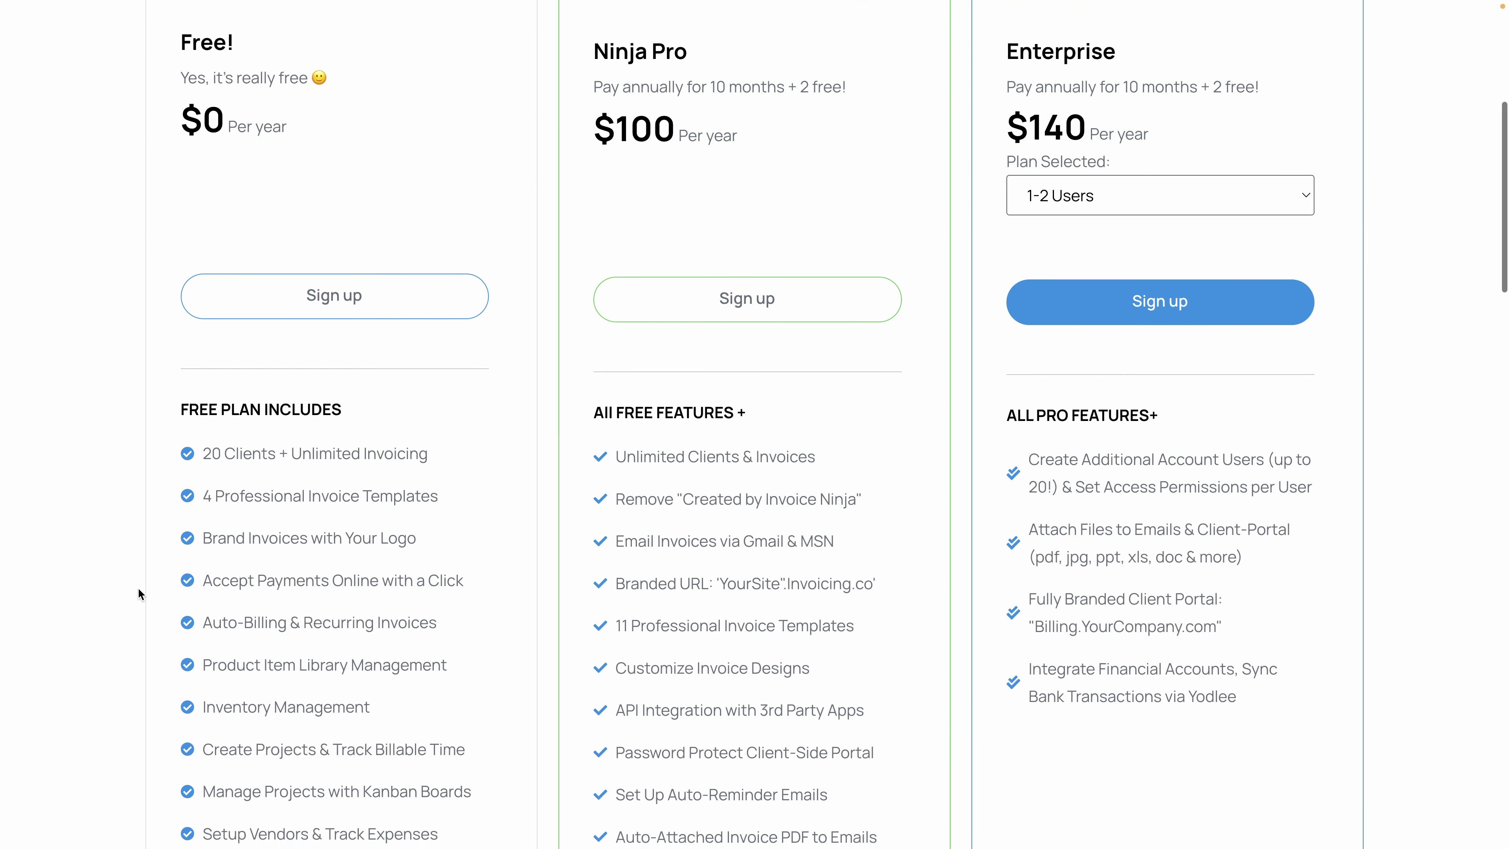
pyautogui.scroll(-4, 137, 587)
pyautogui.scroll(12, 548, 574)
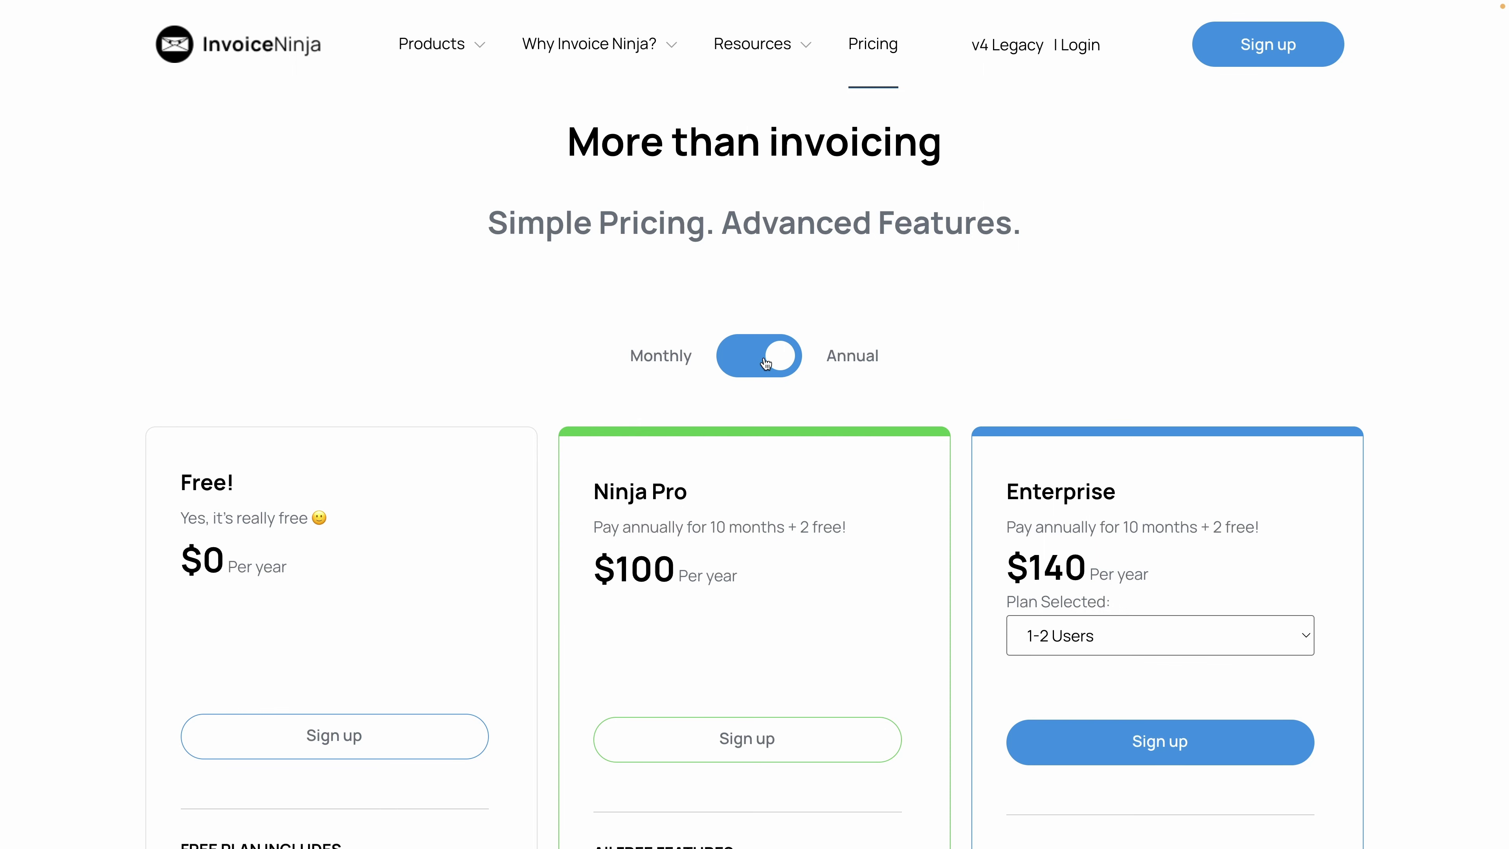
pyautogui.click(732, 375)
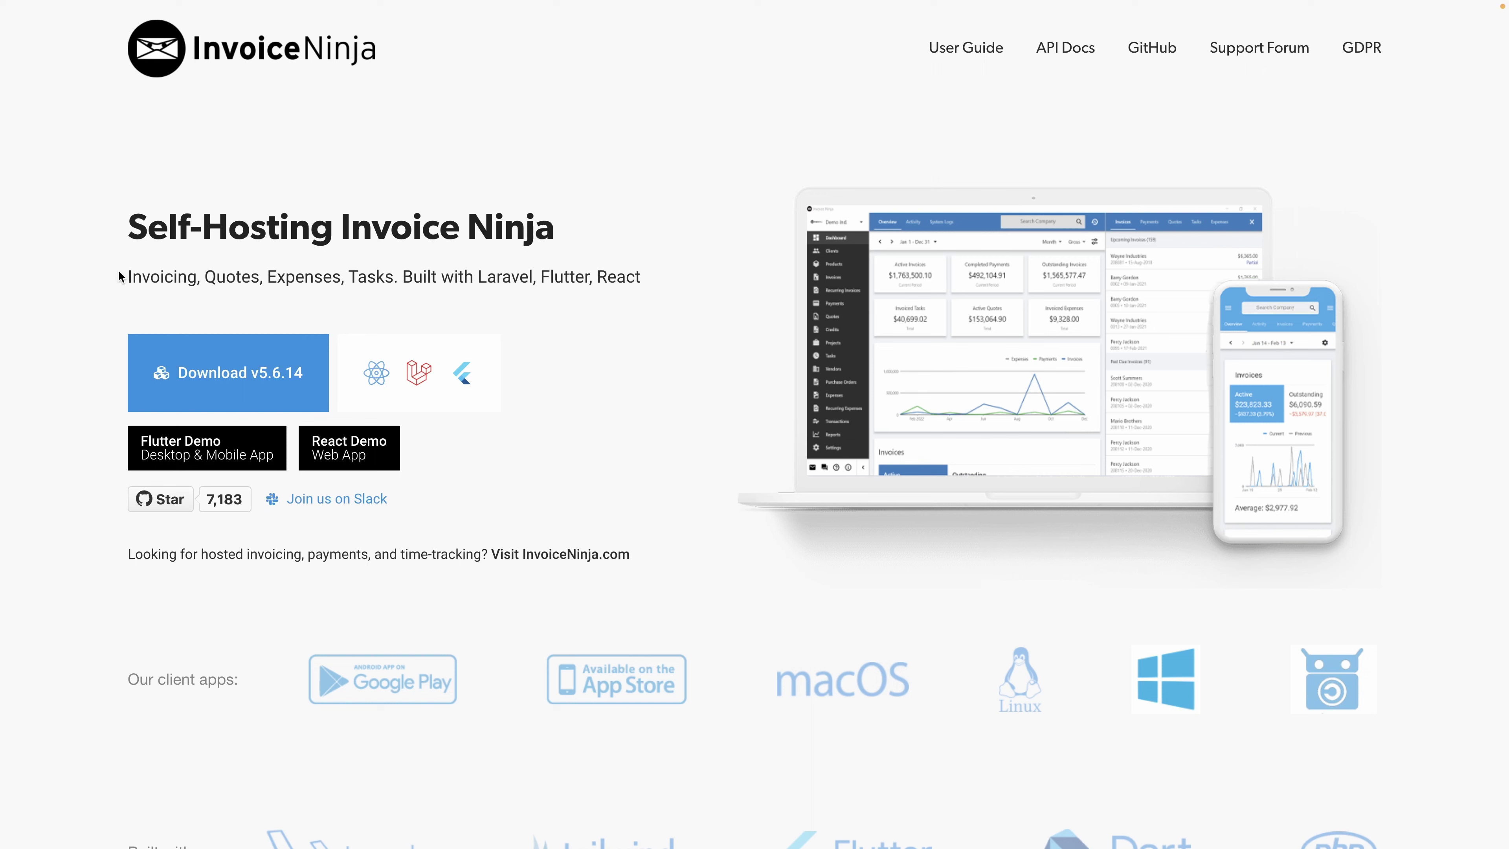
# Scroll the self-hosting page to view its installation options.
pyautogui.scroll(-20, 66, 342)
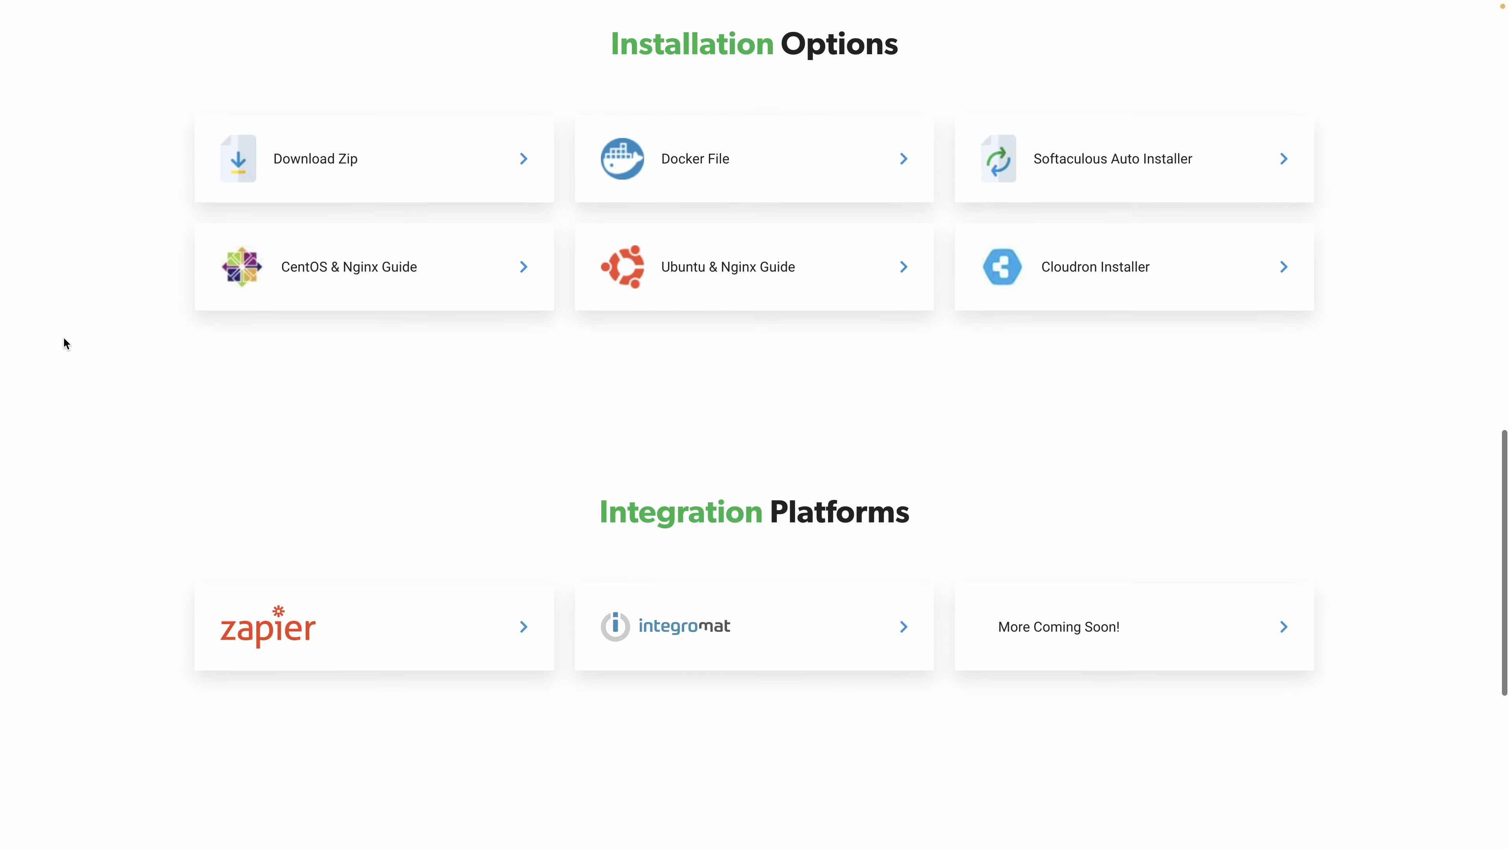
pyautogui.scroll(2, 66, 342)
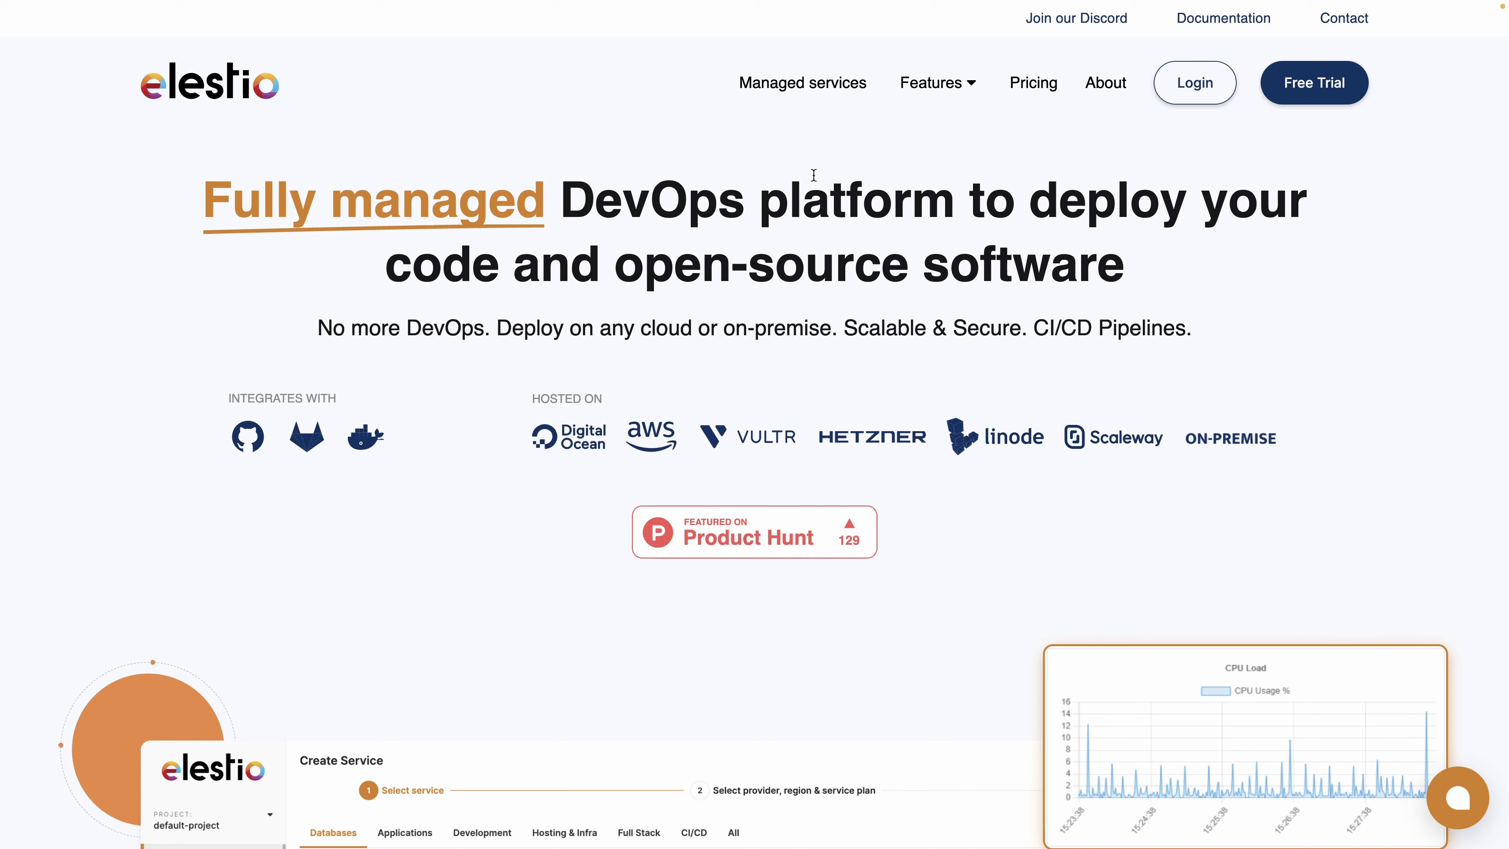
# Log in to Elestio and choose InvoiceNinja as the first service to deploy.
pyautogui.click(1190, 99)
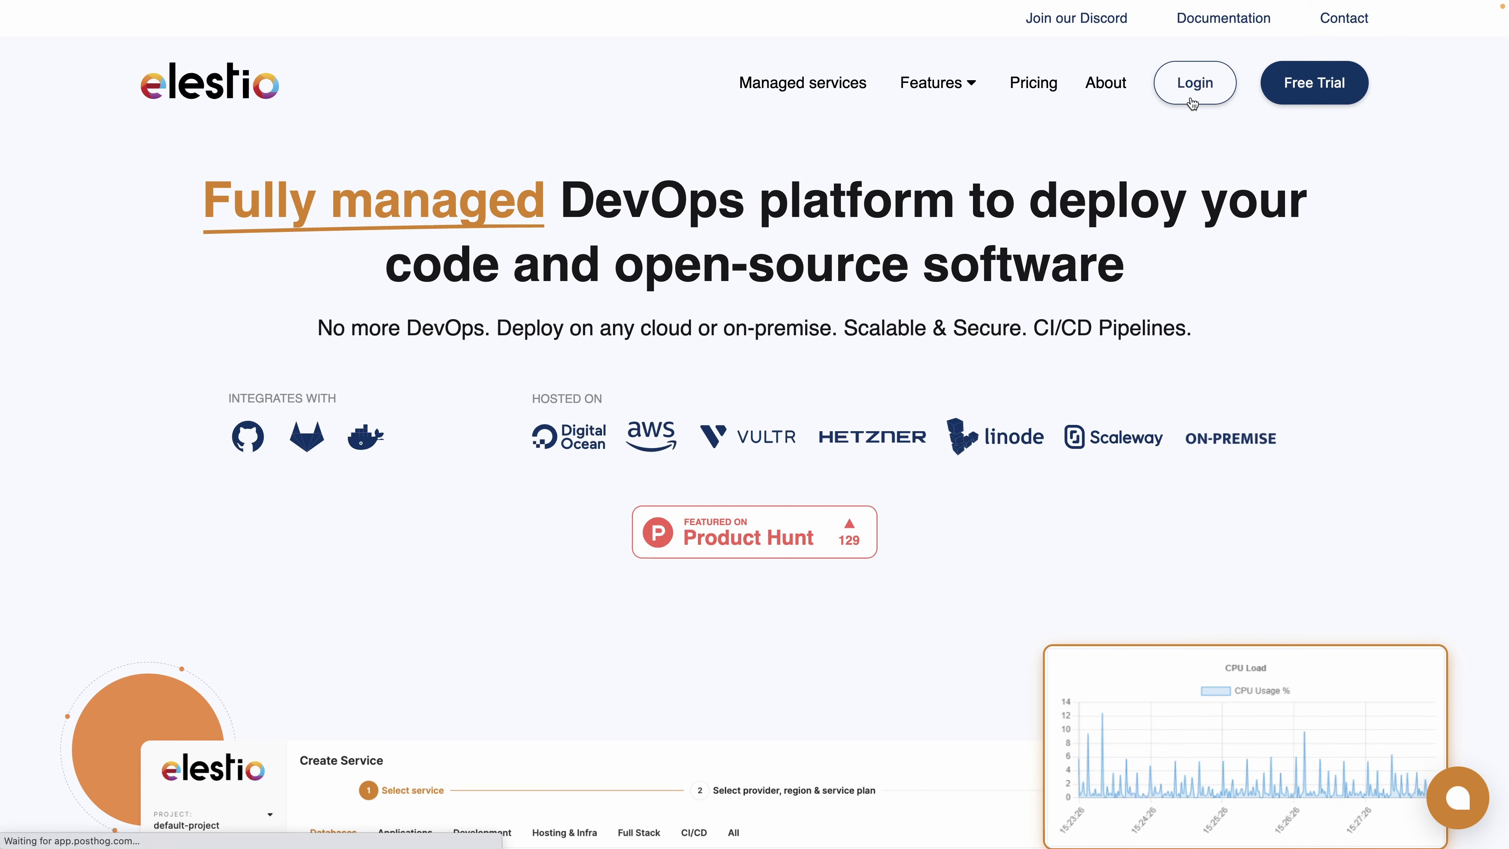
pyautogui.click(856, 391)
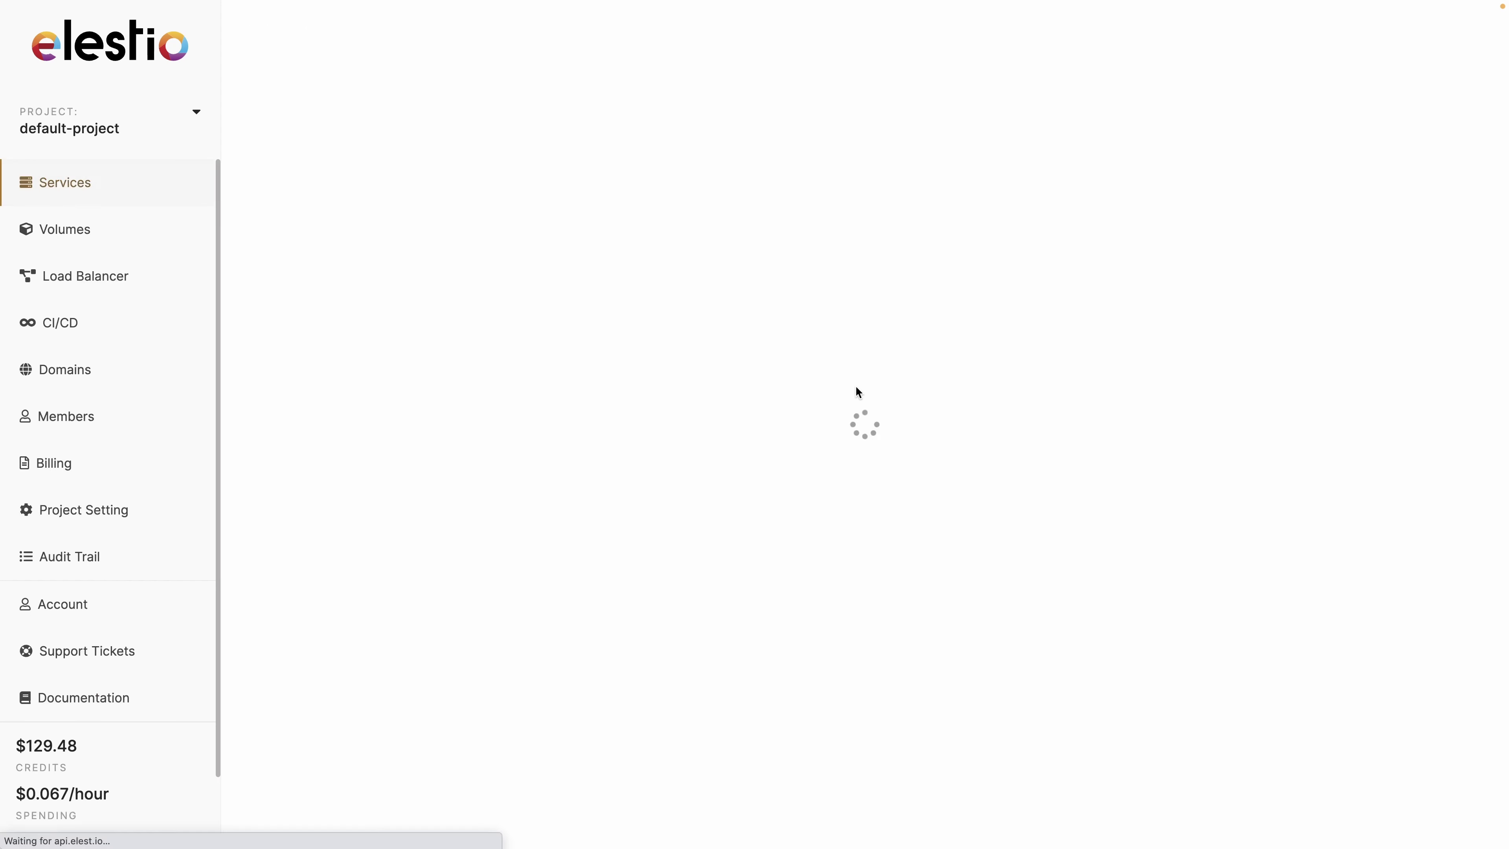
pyautogui.write('invoi')
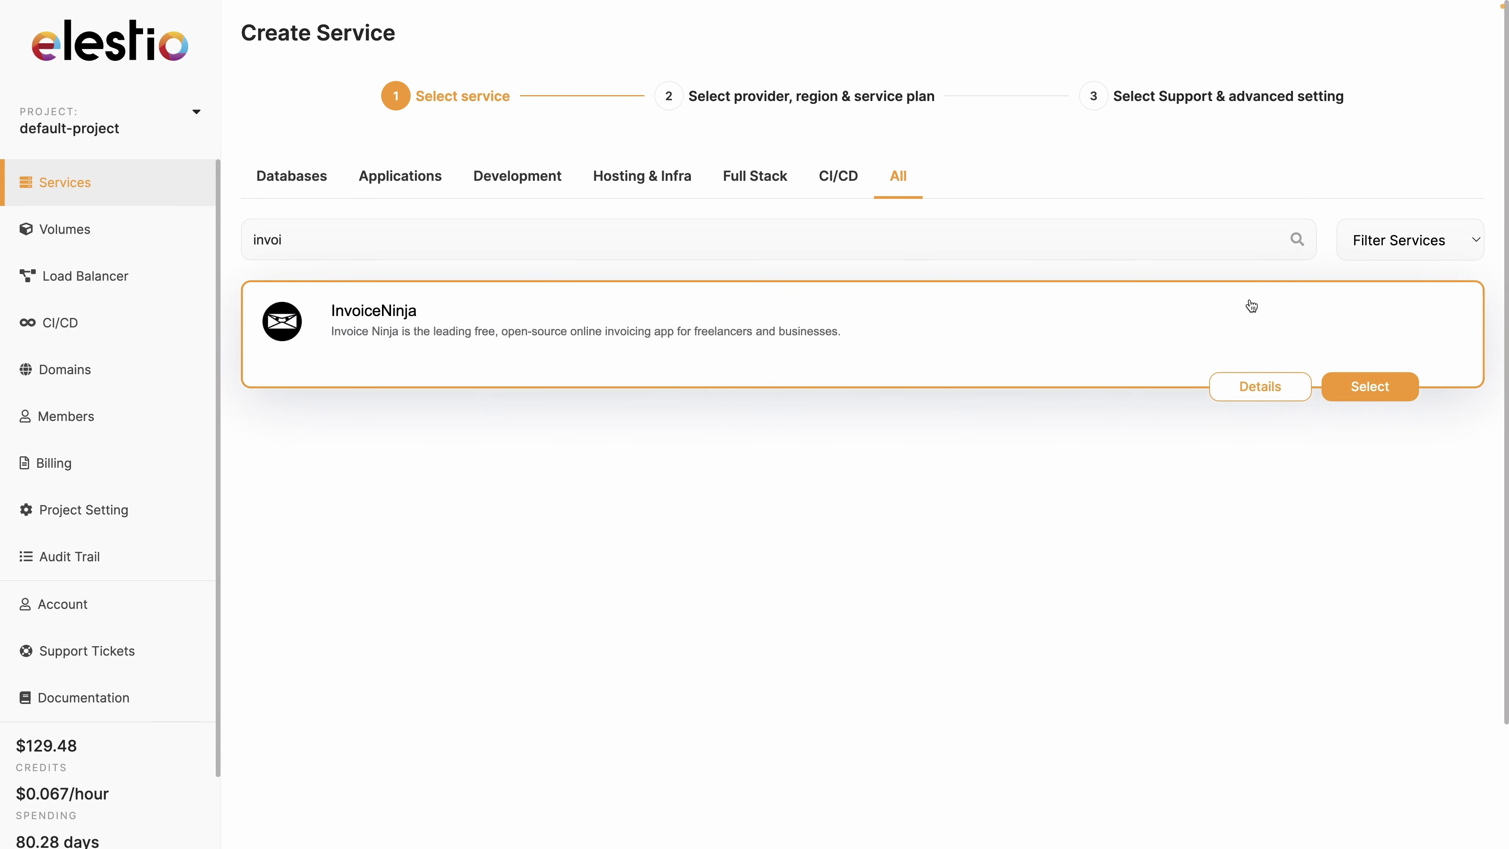
pyautogui.click(1360, 387)
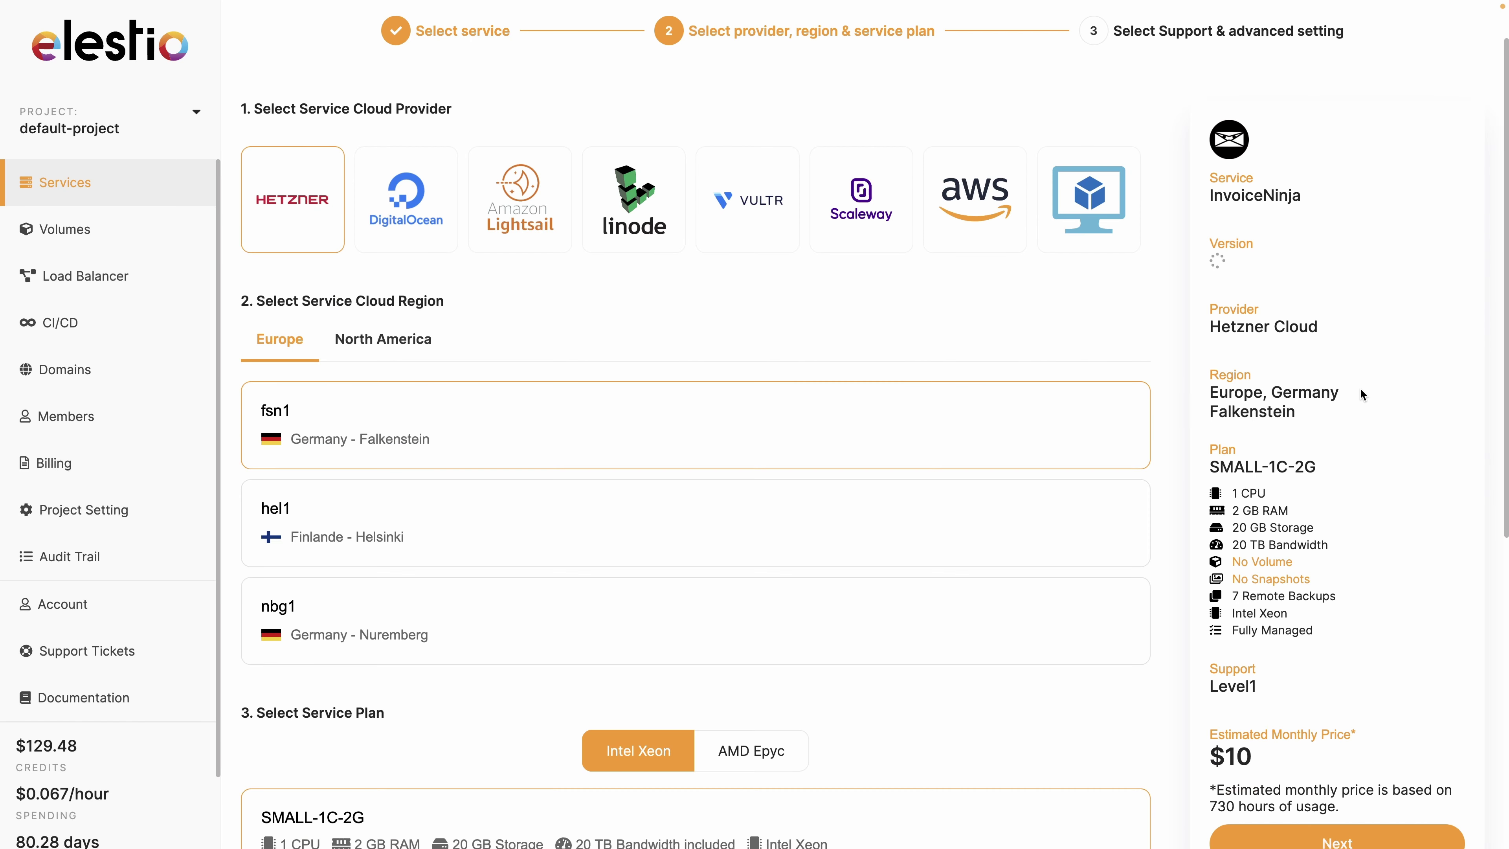
# Pick Scaleway, Paris fr-par-1 and SMALL-2C-2G, keep Level 1 support, and create the service.
pyautogui.click(843, 232)
pyautogui.scroll(-3, 526, 392)
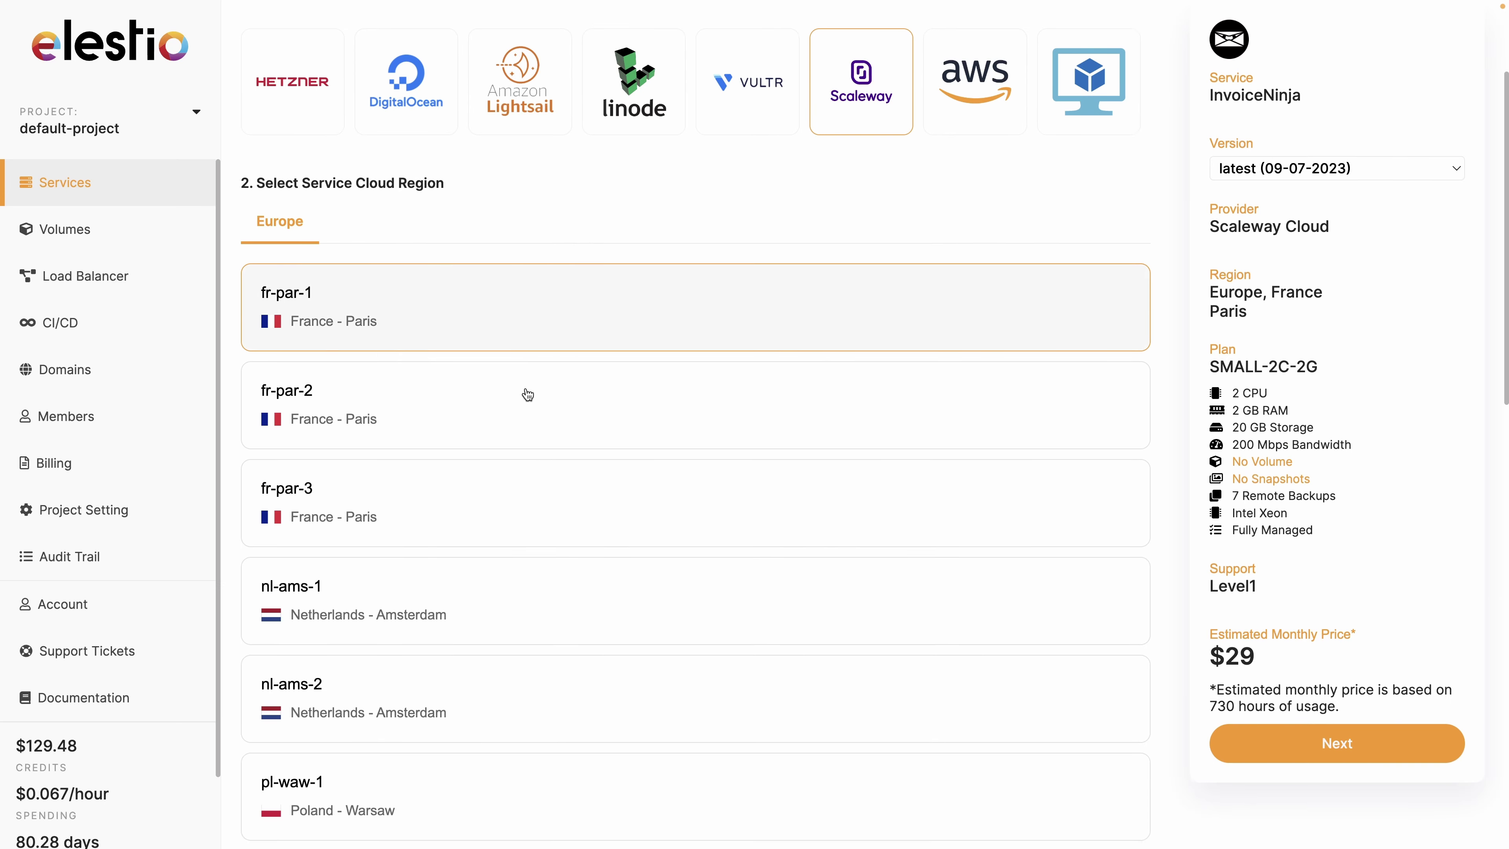
pyautogui.scroll(-2, 446, 416)
pyautogui.scroll(-8, 418, 428)
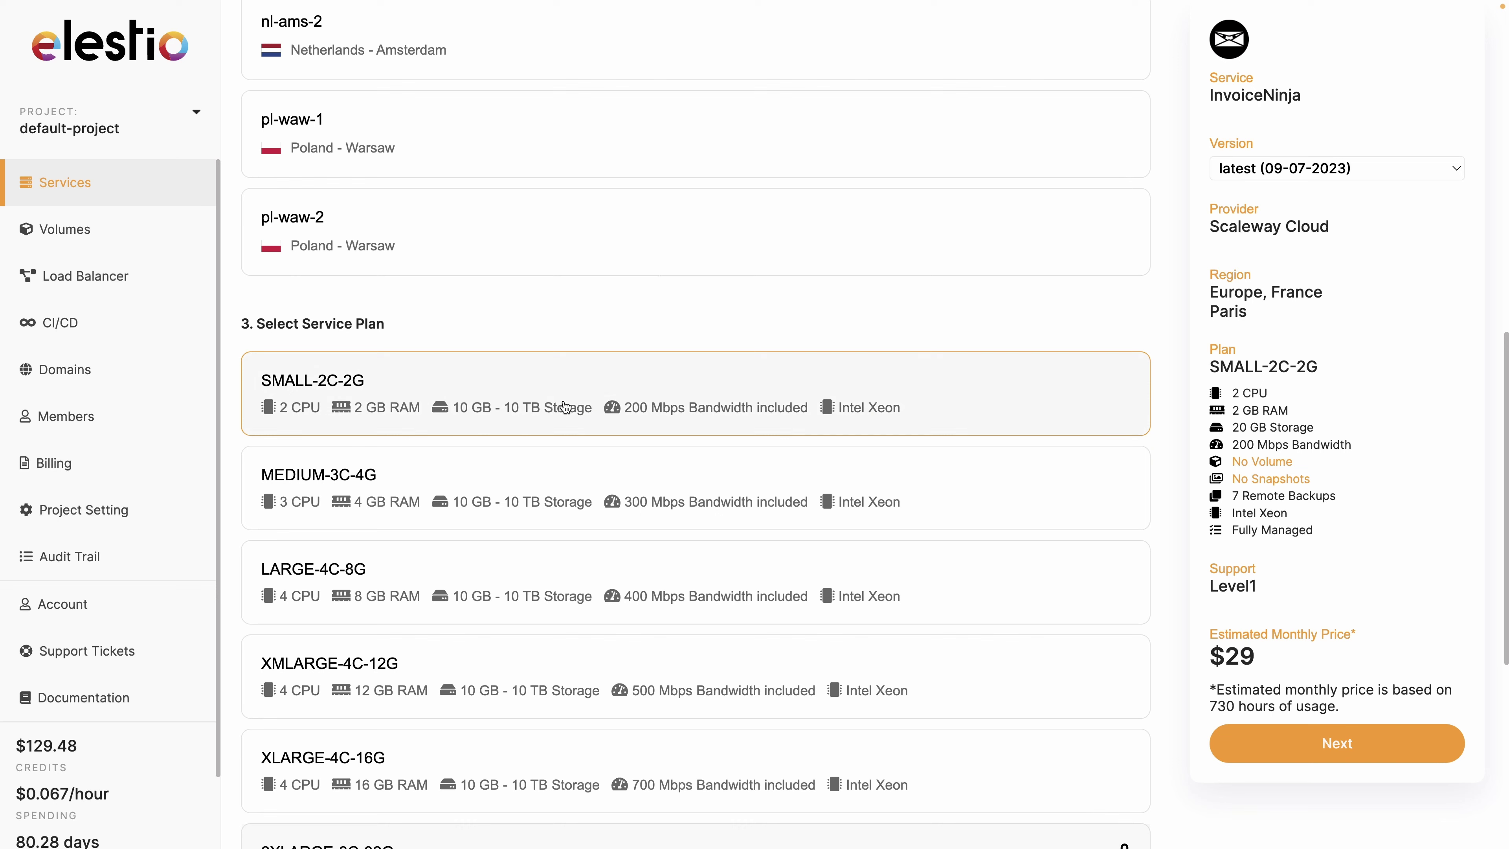
pyautogui.click(1290, 745)
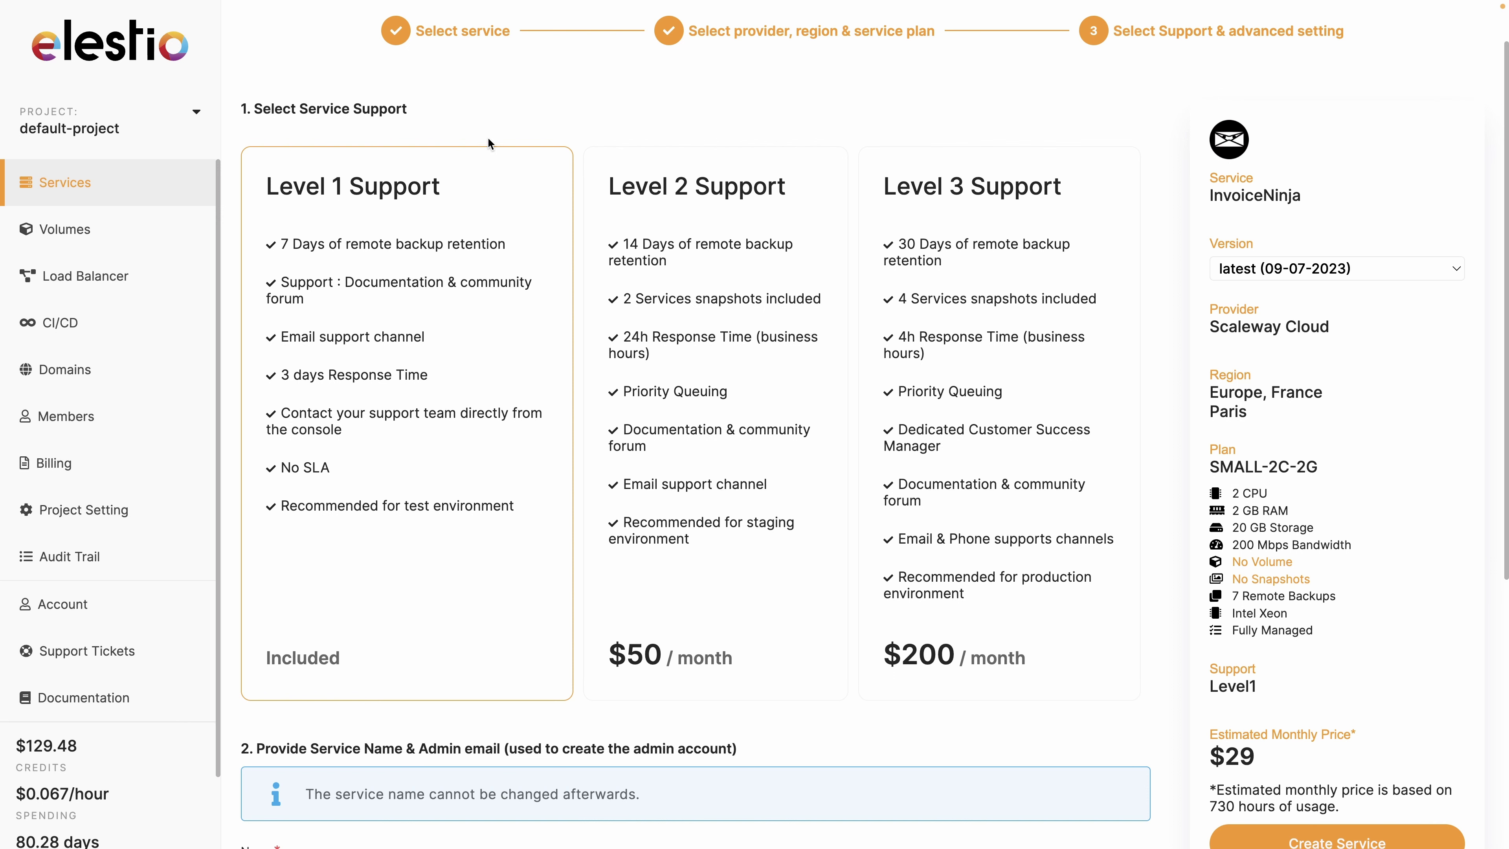
pyautogui.scroll(-7, 388, 571)
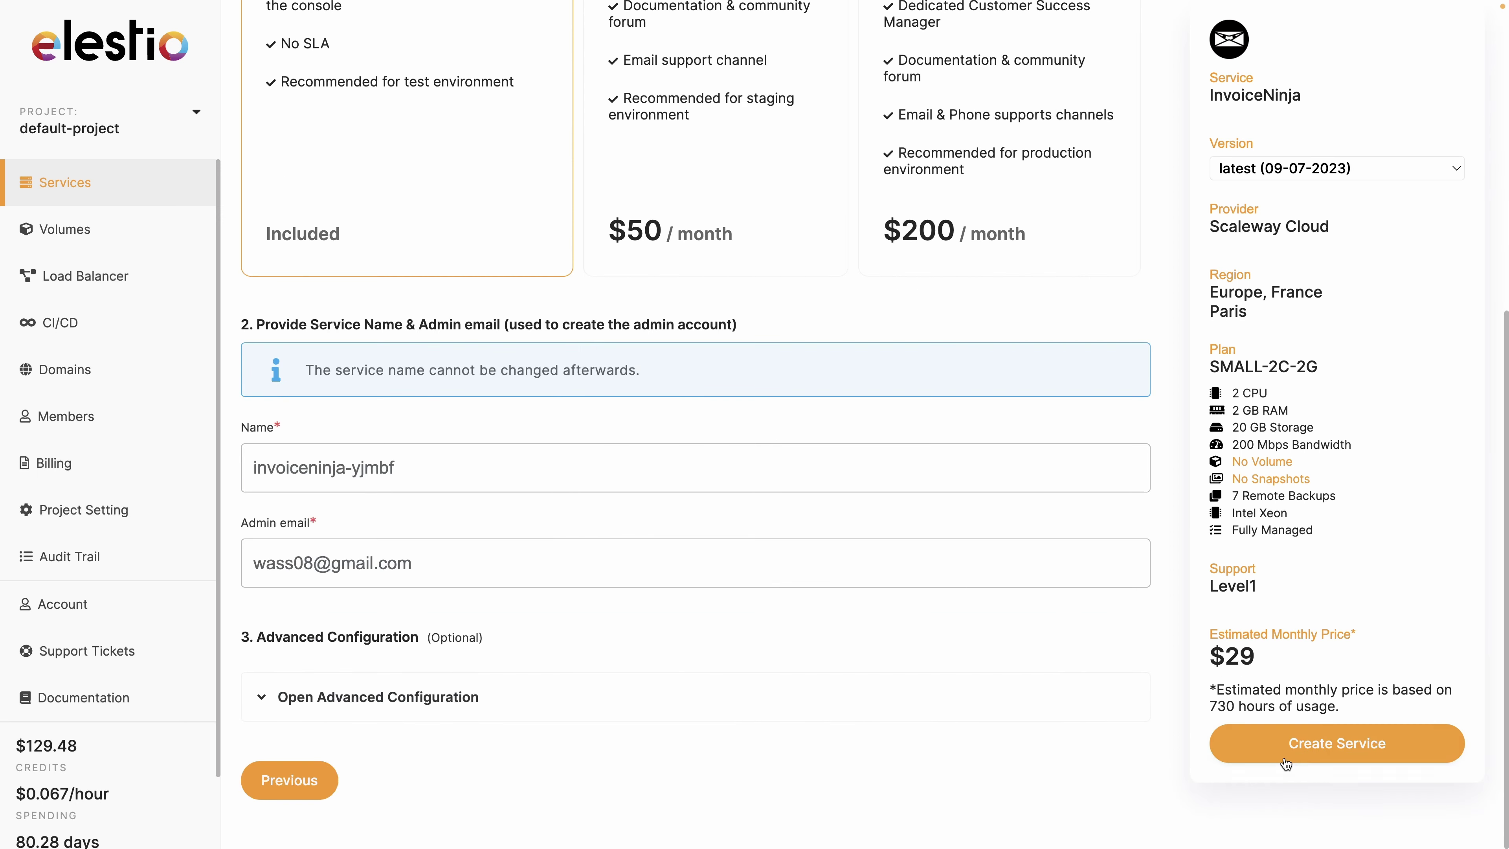
pyautogui.click(1305, 750)
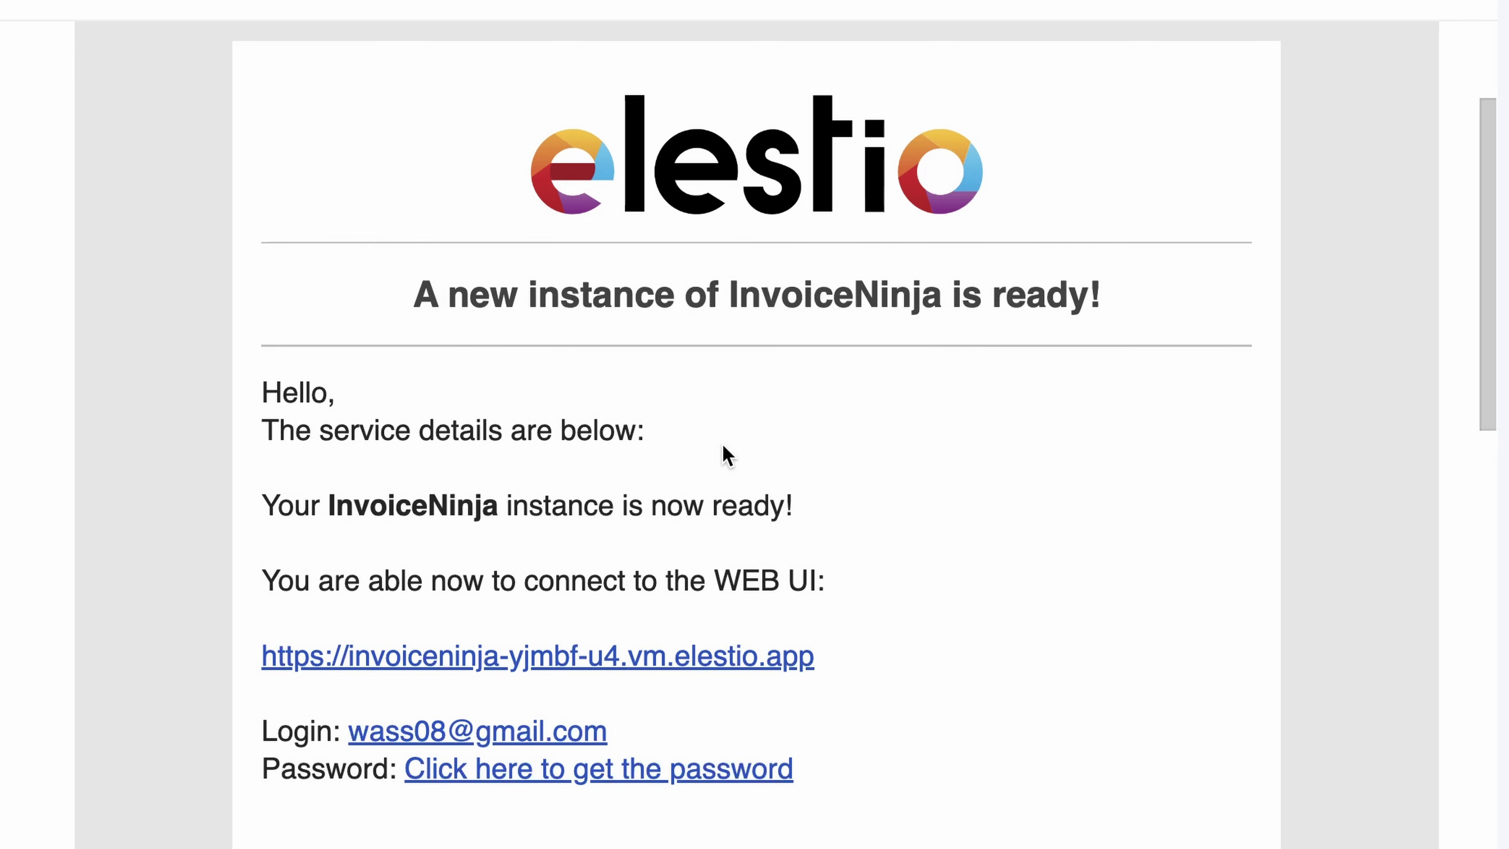
# Copy the invoiceninja-yjmbf admin password and open the instance's Admin UI login page.
pyautogui.click(630, 771)
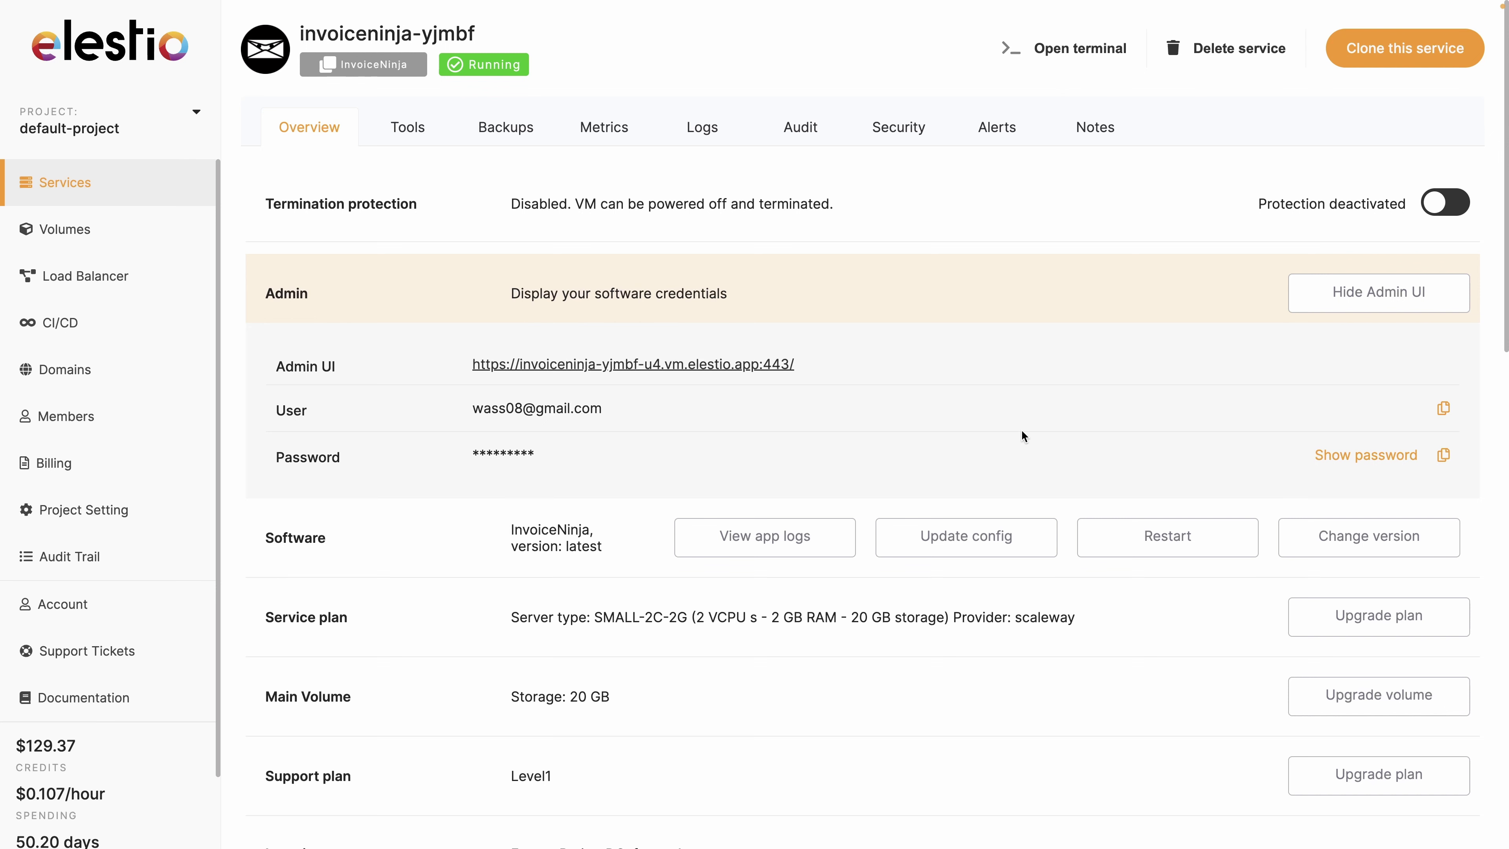
pyautogui.click(1445, 456)
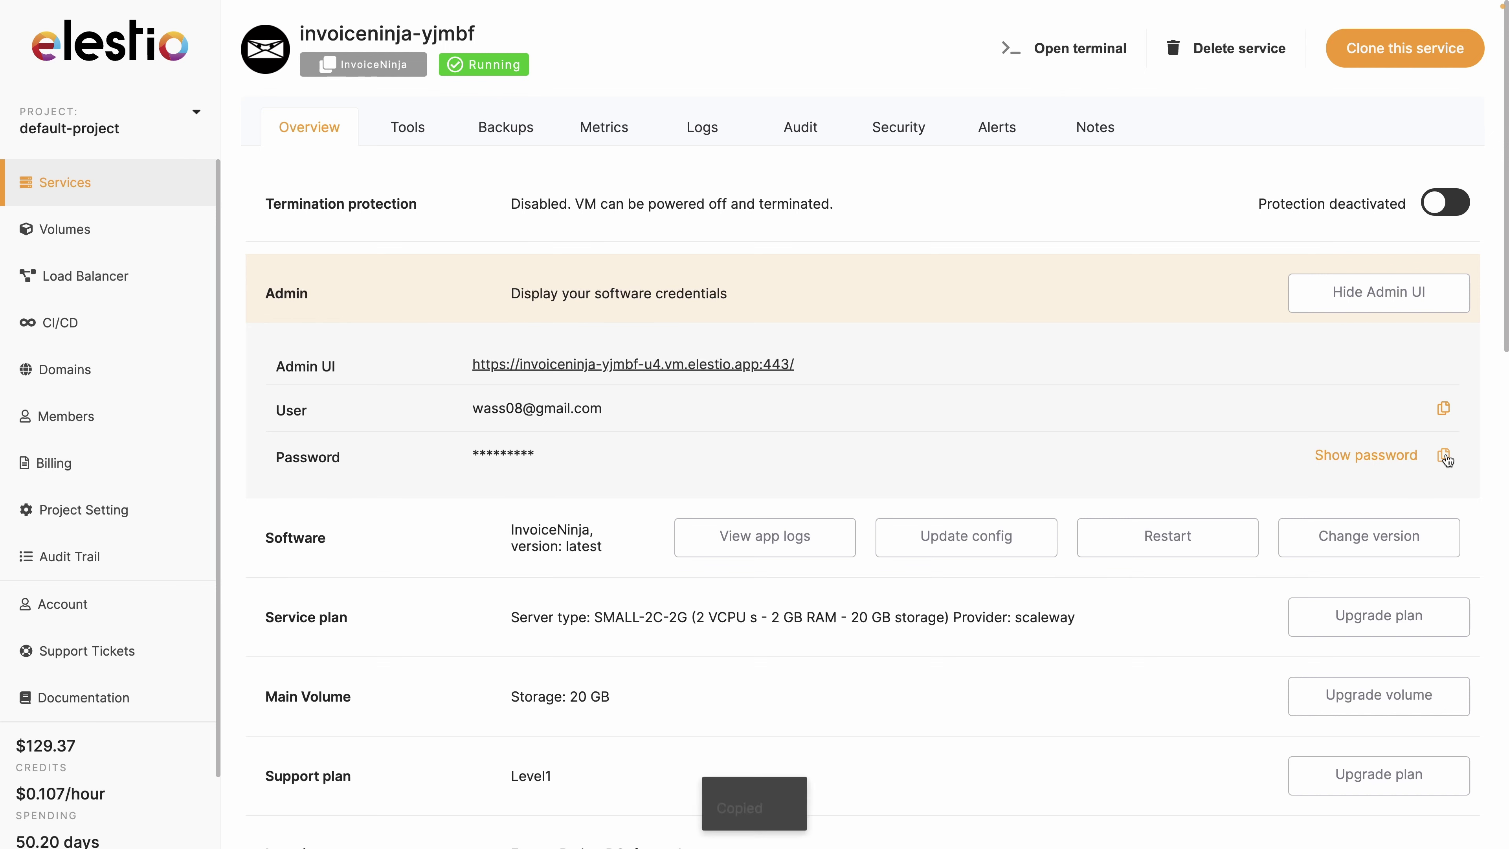
pyautogui.click(537, 364)
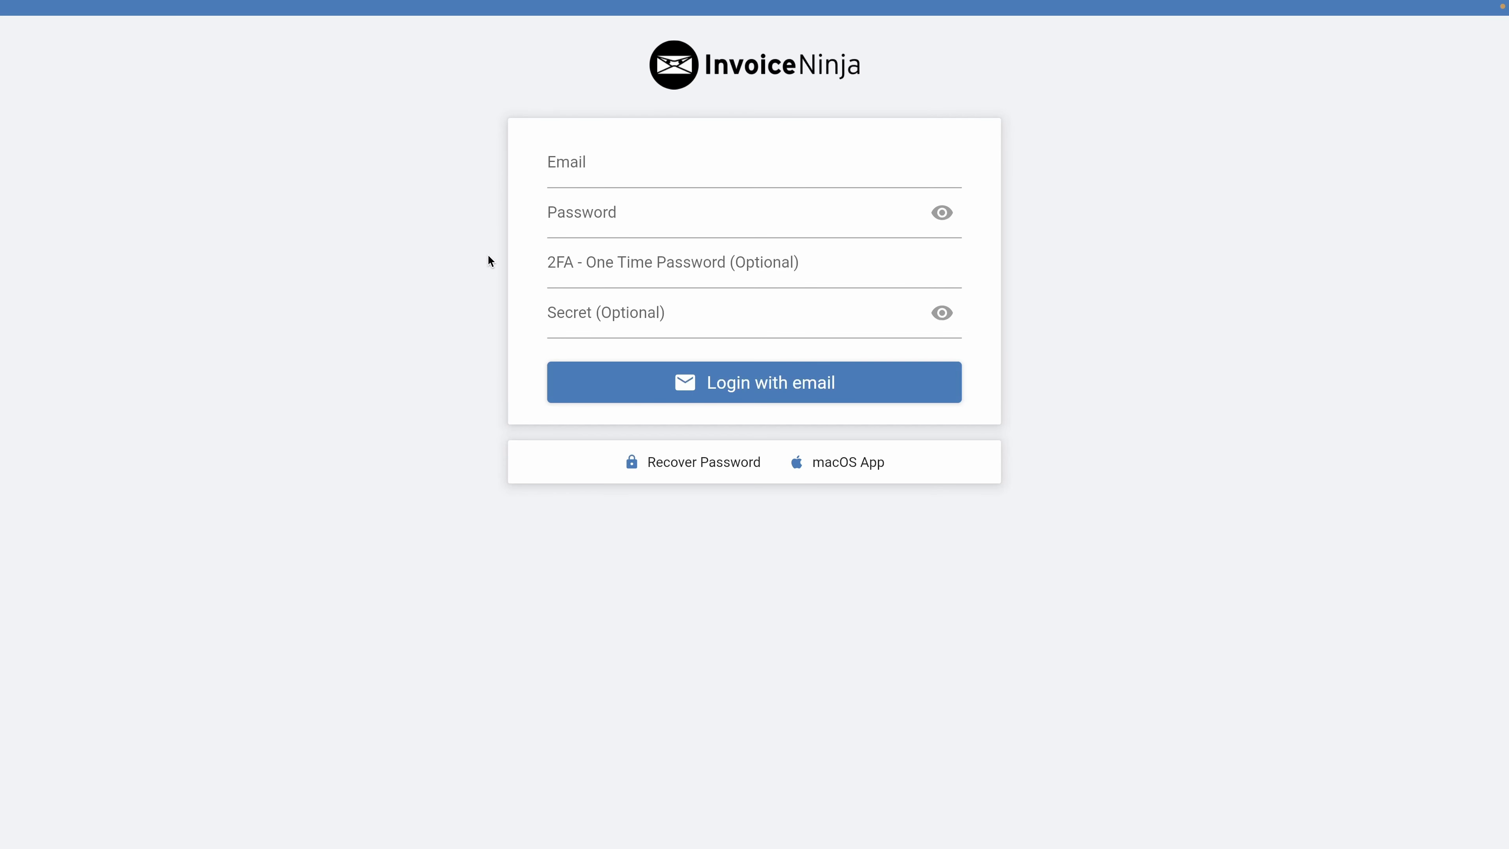
# Sign in to Invoice Ninja with the account email and the pasted admin password.
pyautogui.click(590, 185)
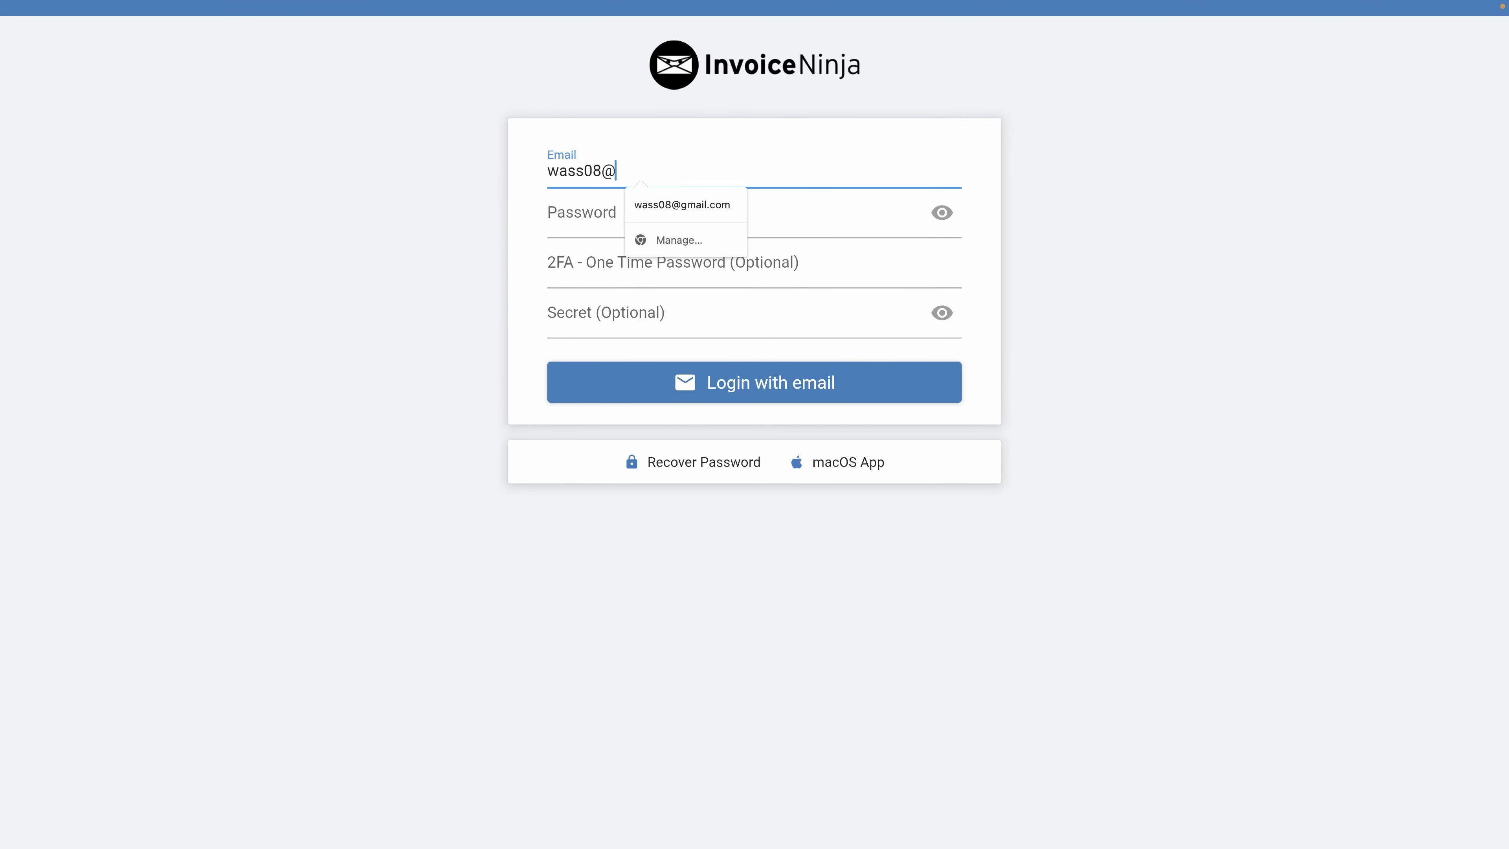
pyautogui.click(515, 252)
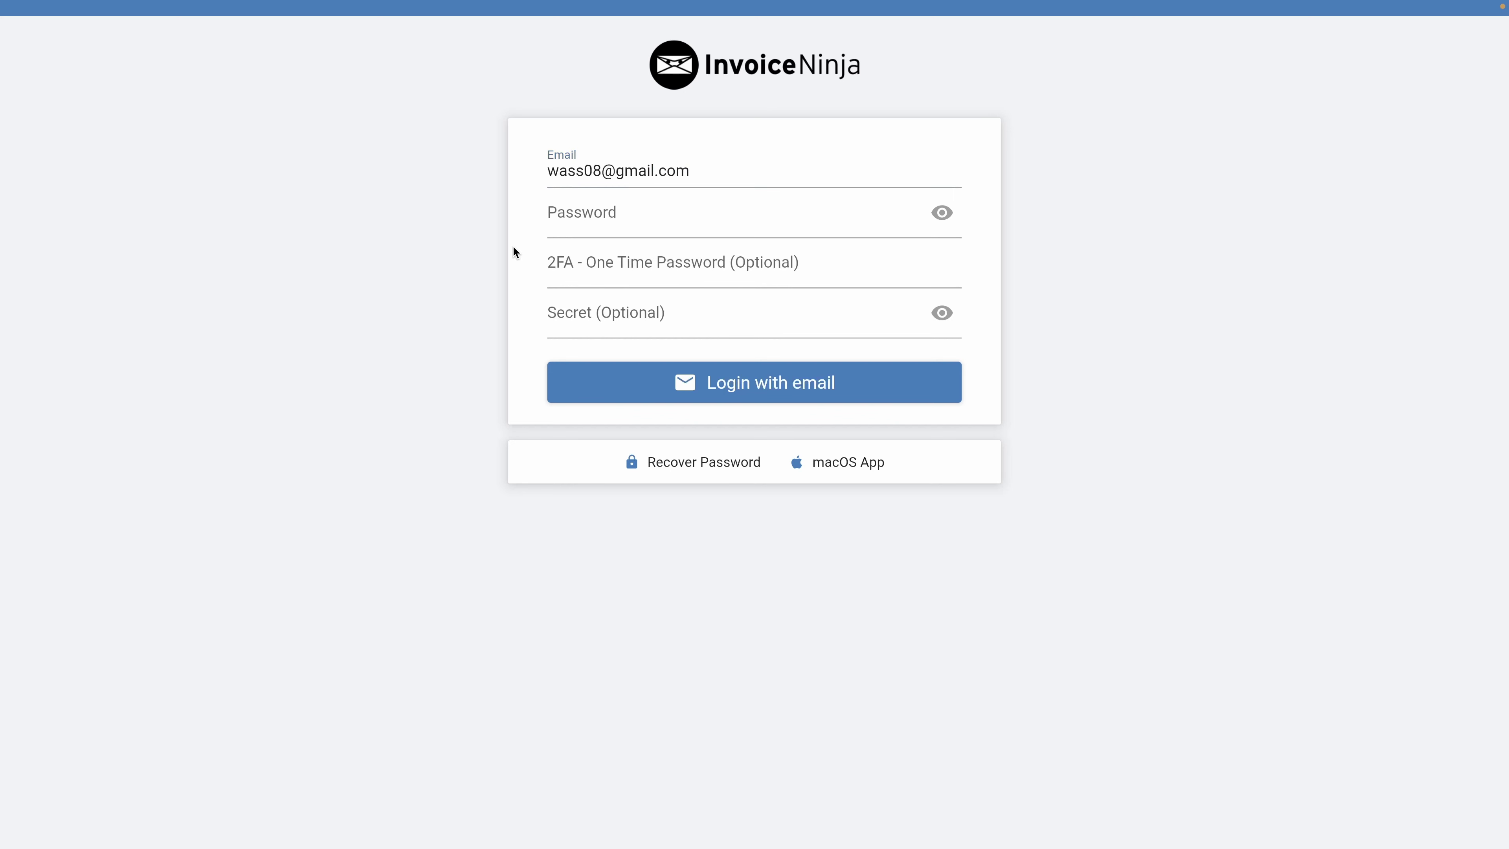
pyautogui.click(629, 217)
pyautogui.press('super+v')
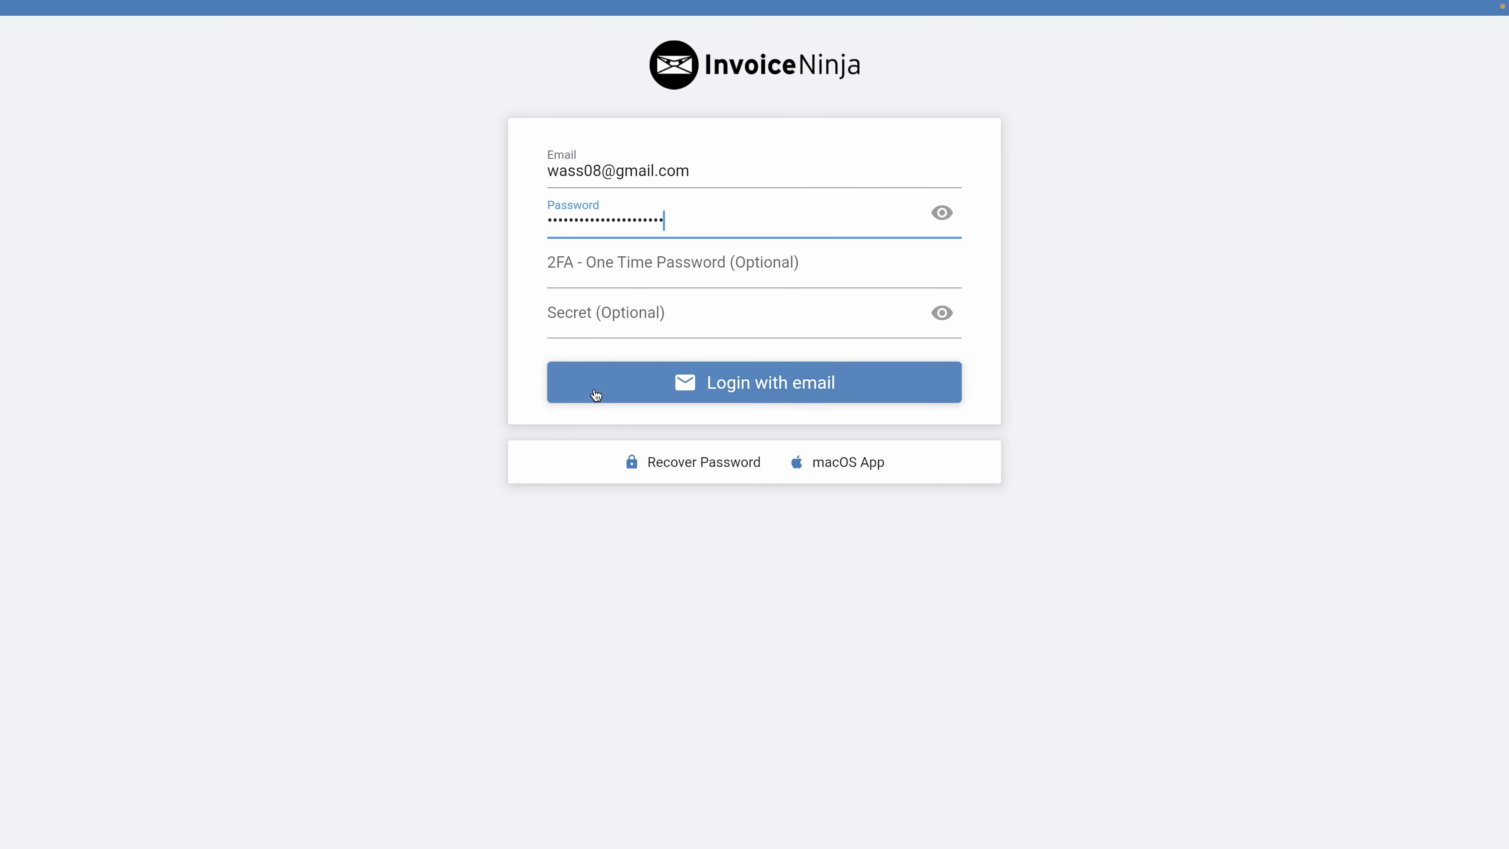
pyautogui.click(594, 390)
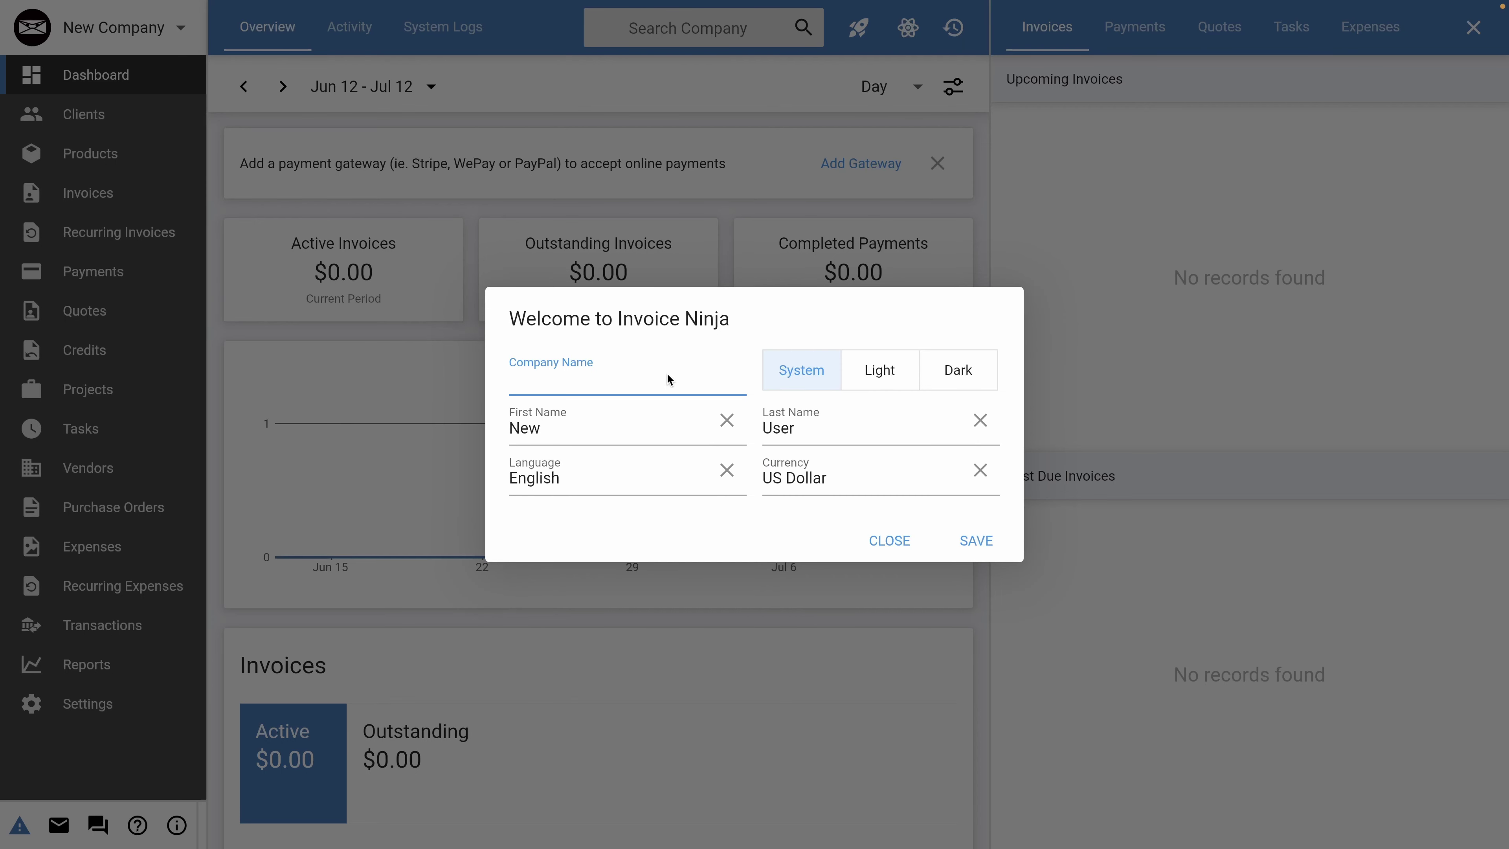
# Name the company Elestio, keep the Light theme, and fill in the user's first and last names.
pyautogui.write('Elestio')
pyautogui.click(873, 376)
pyautogui.click(954, 376)
pyautogui.click(874, 375)
pyautogui.click(573, 442)
pyautogui.doubleClick(515, 443)
pyautogui.write('Wassim')
pyautogui.doubleClick(886, 436)
pyautogui.write('Elestio')
pyautogui.click(588, 526)
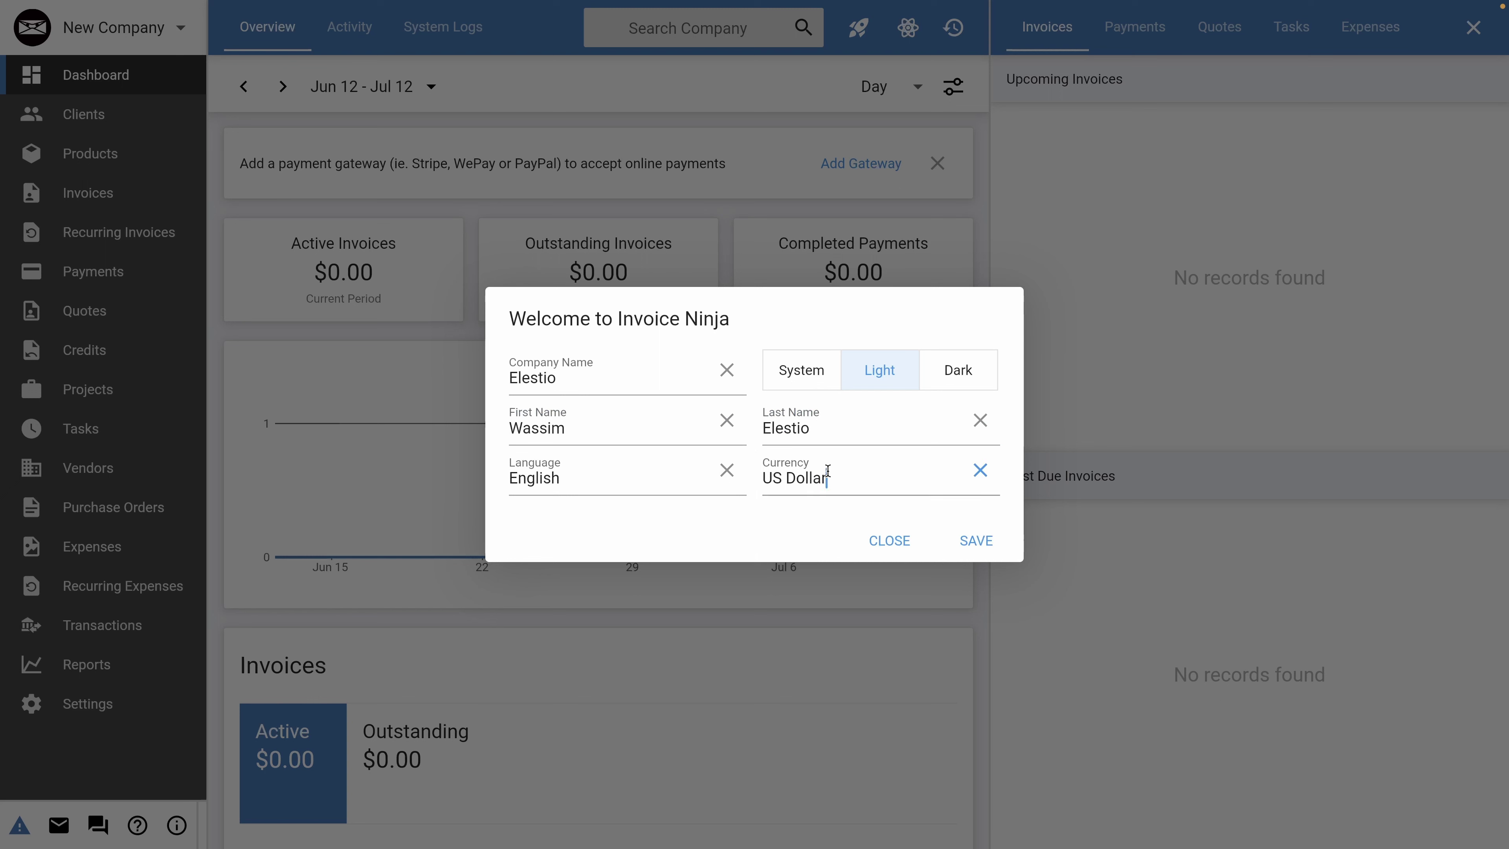
# Set the currency to US Dollar and save the welcome setup.
pyautogui.press('super+a')
pyautogui.press('BackSpace')
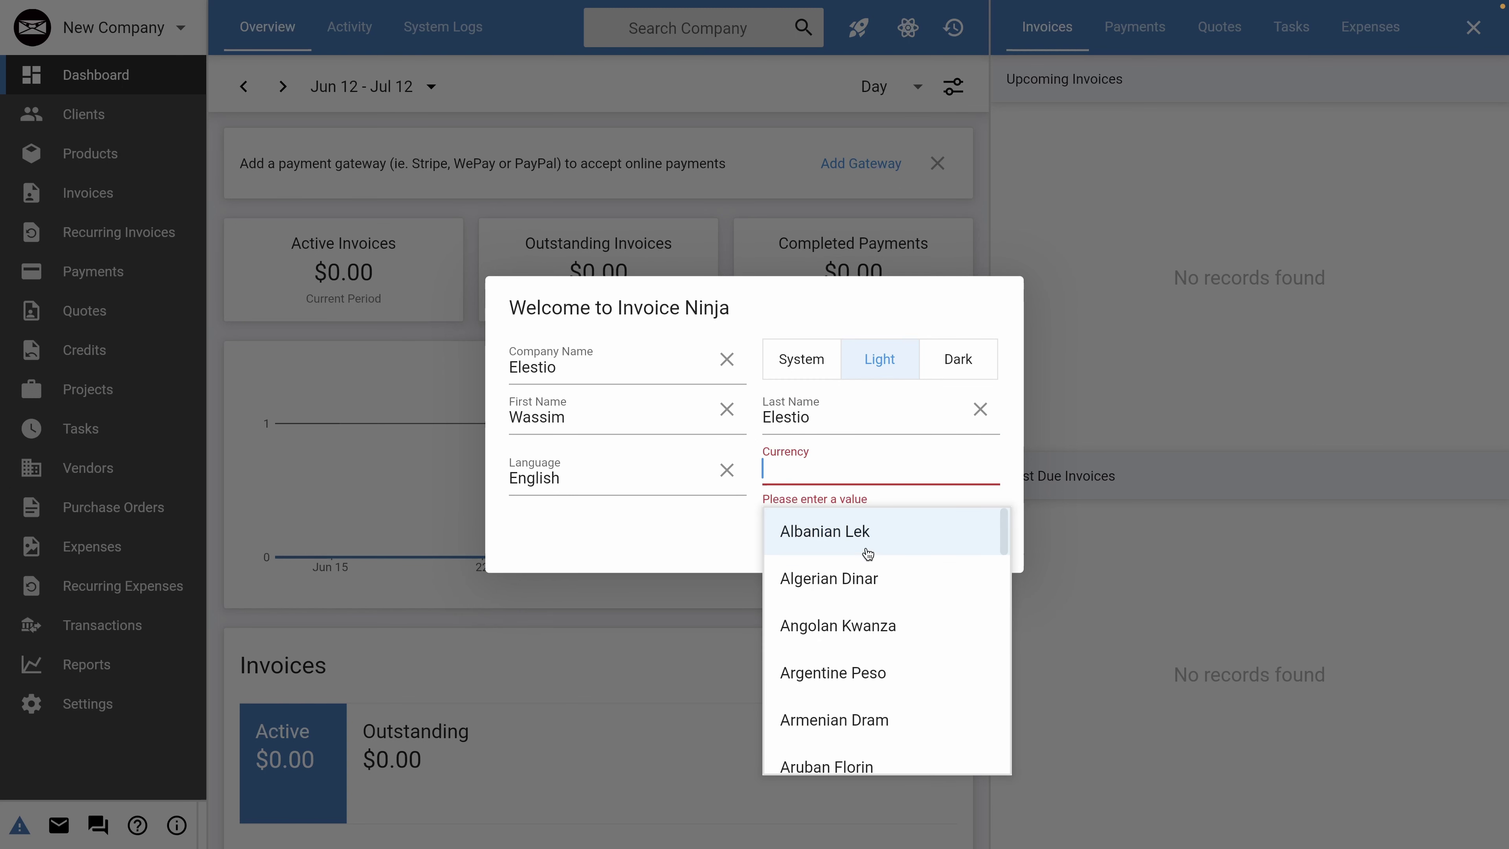
pyautogui.write('us')
pyautogui.click(849, 669)
pyautogui.click(980, 537)
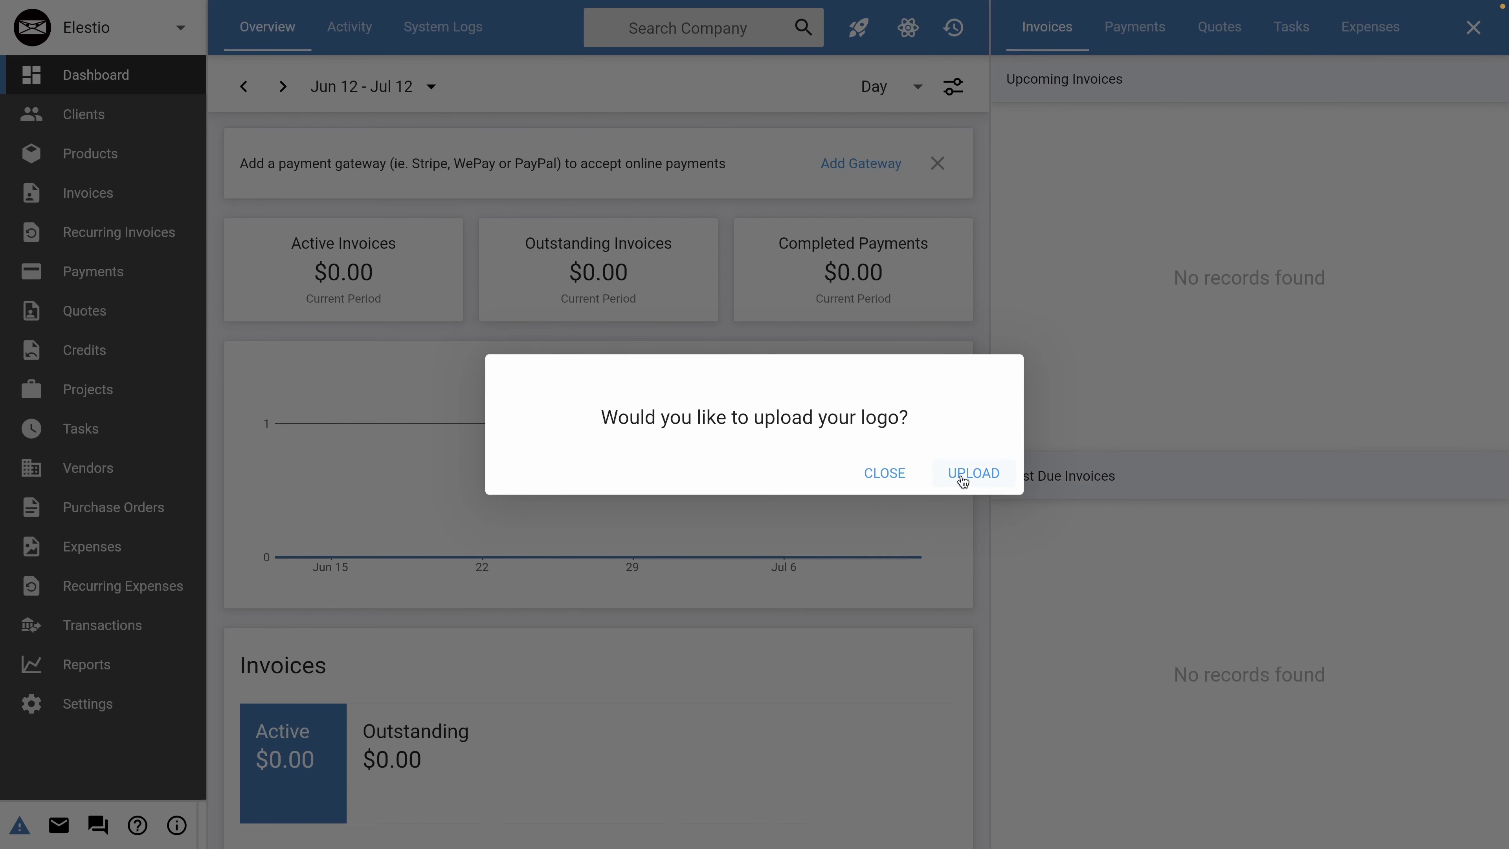
# Upload elestio_icon.png as the company logo and save it.
pyautogui.click(949, 478)
pyautogui.click(1019, 577)
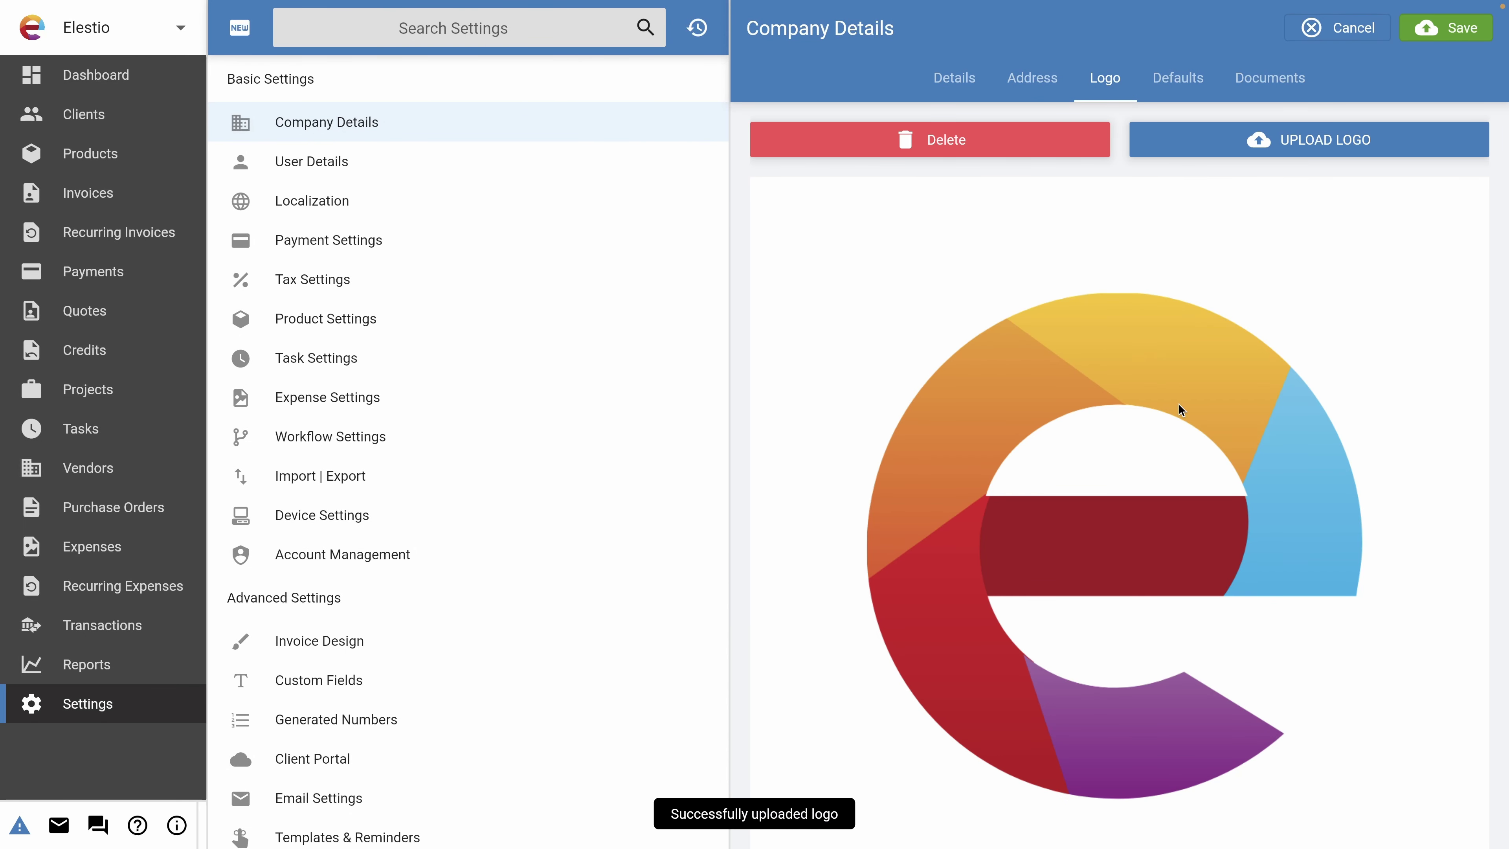
pyautogui.click(1450, 33)
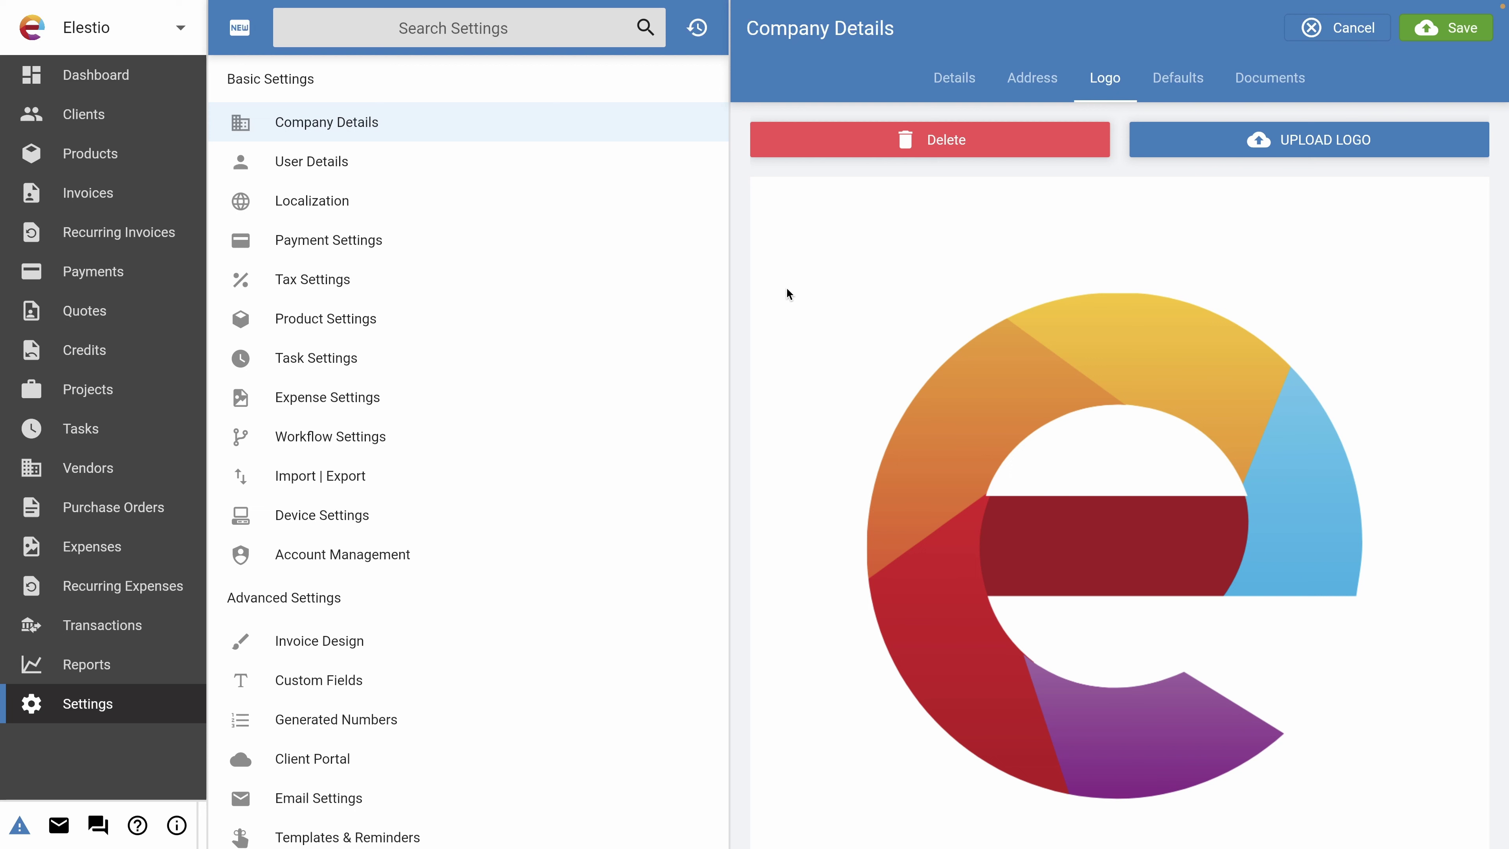
# Set the company website to elest.io in Details, then bring up the Address fields.
pyautogui.click(945, 91)
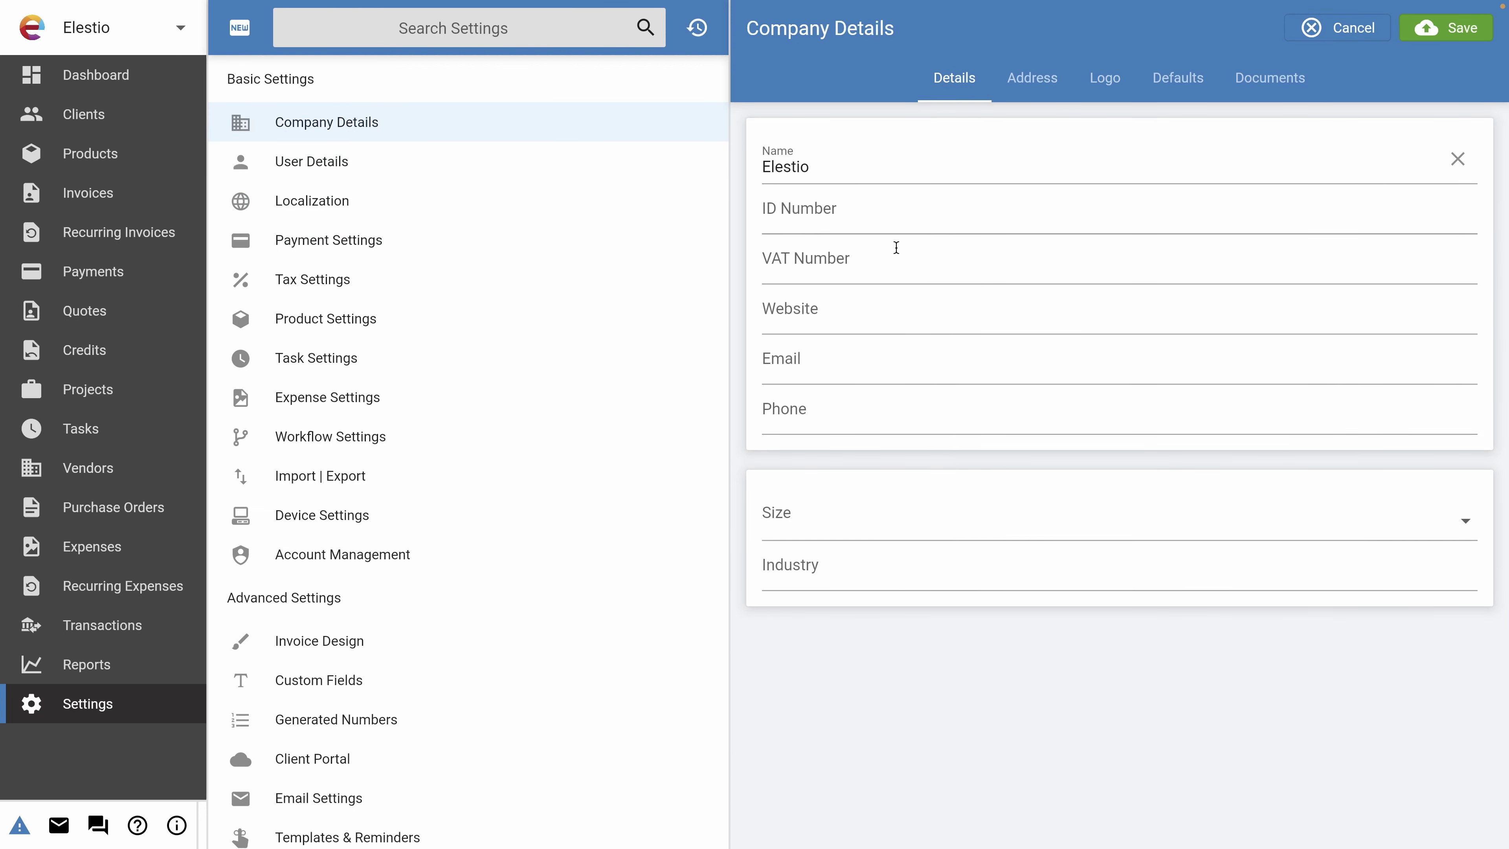
pyautogui.click(782, 320)
pyautogui.write('elest.io')
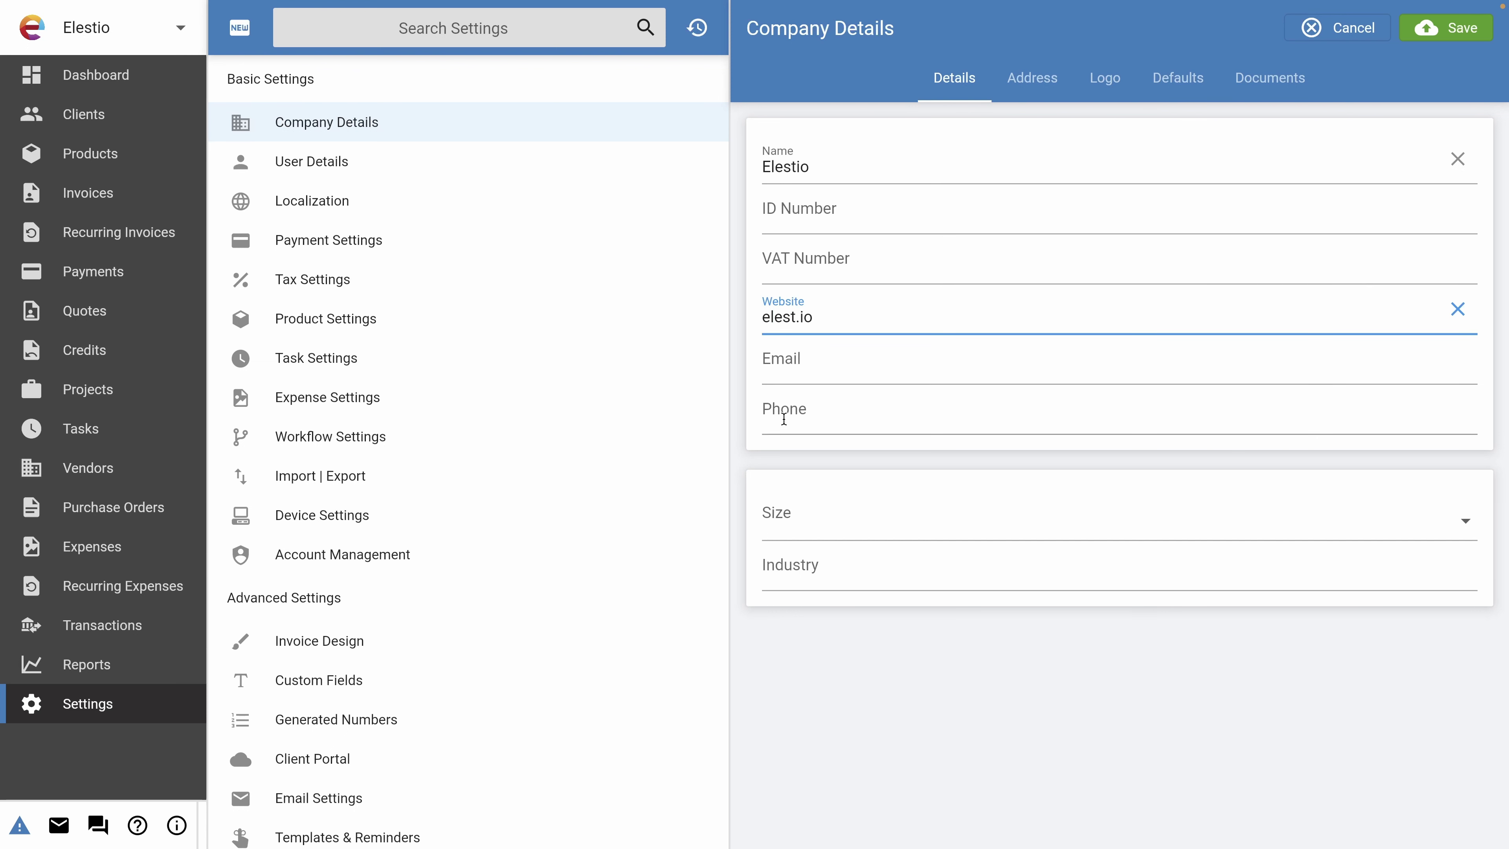
pyautogui.click(826, 543)
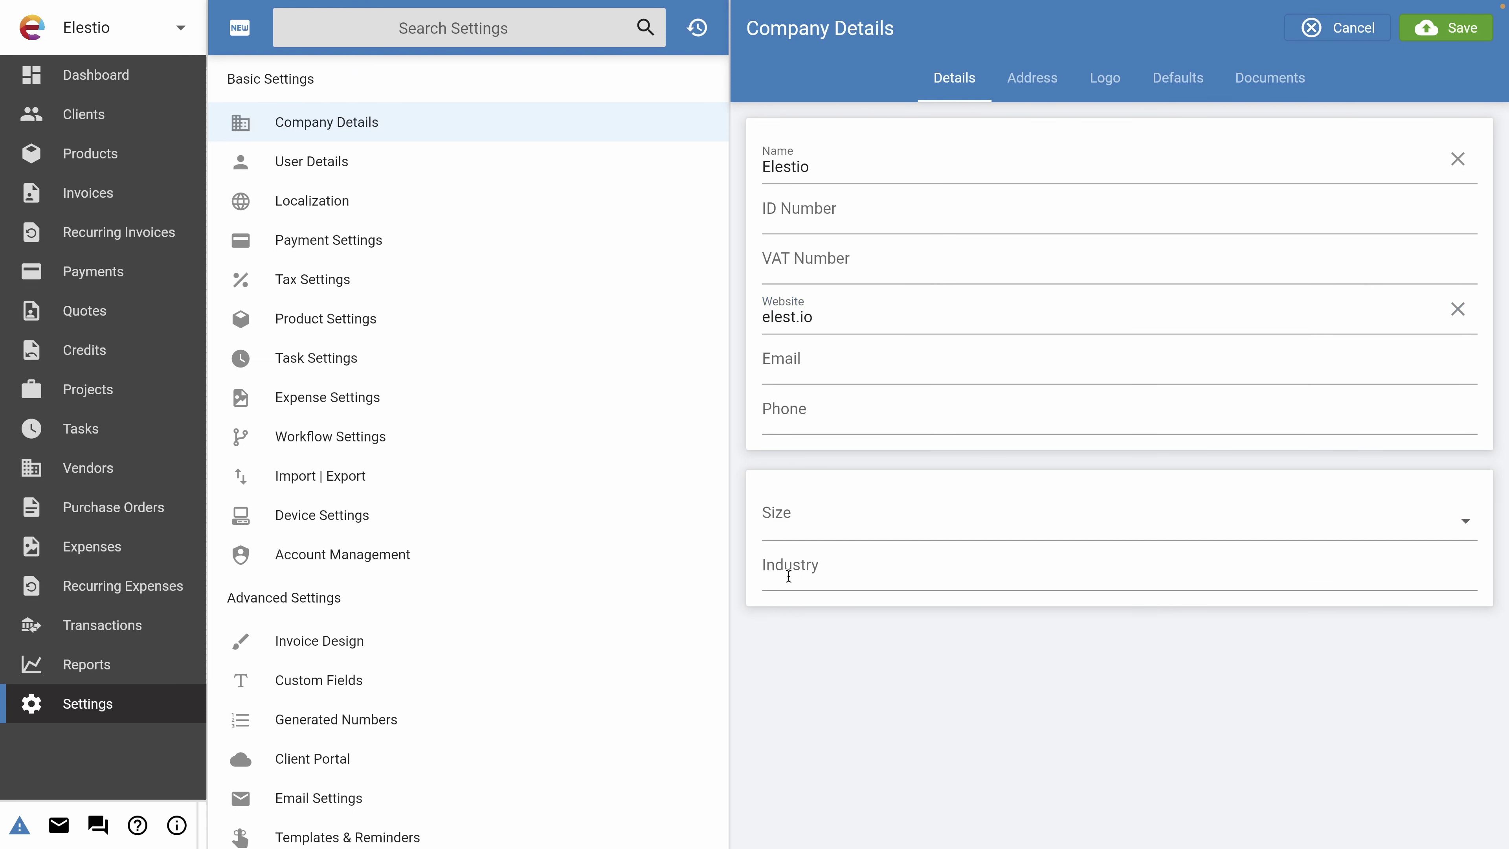
pyautogui.click(1032, 78)
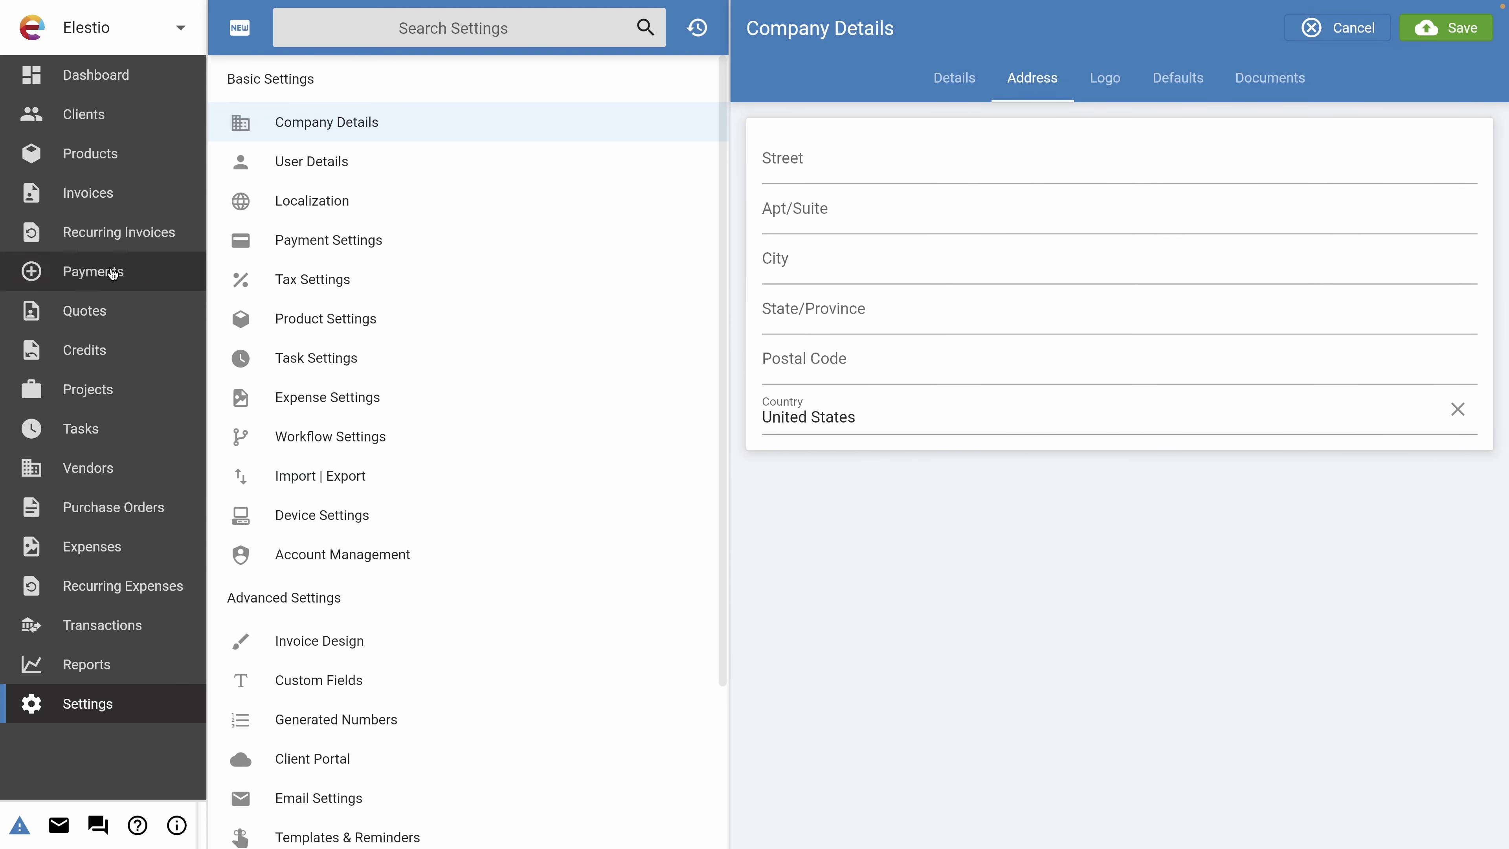
# Save the company's street address and city Dublin, check Documents, then go to Tax Settings.
pyautogui.click(893, 155)
pyautogui.click(796, 269)
pyautogui.write('Dublin')
pyautogui.click(1426, 30)
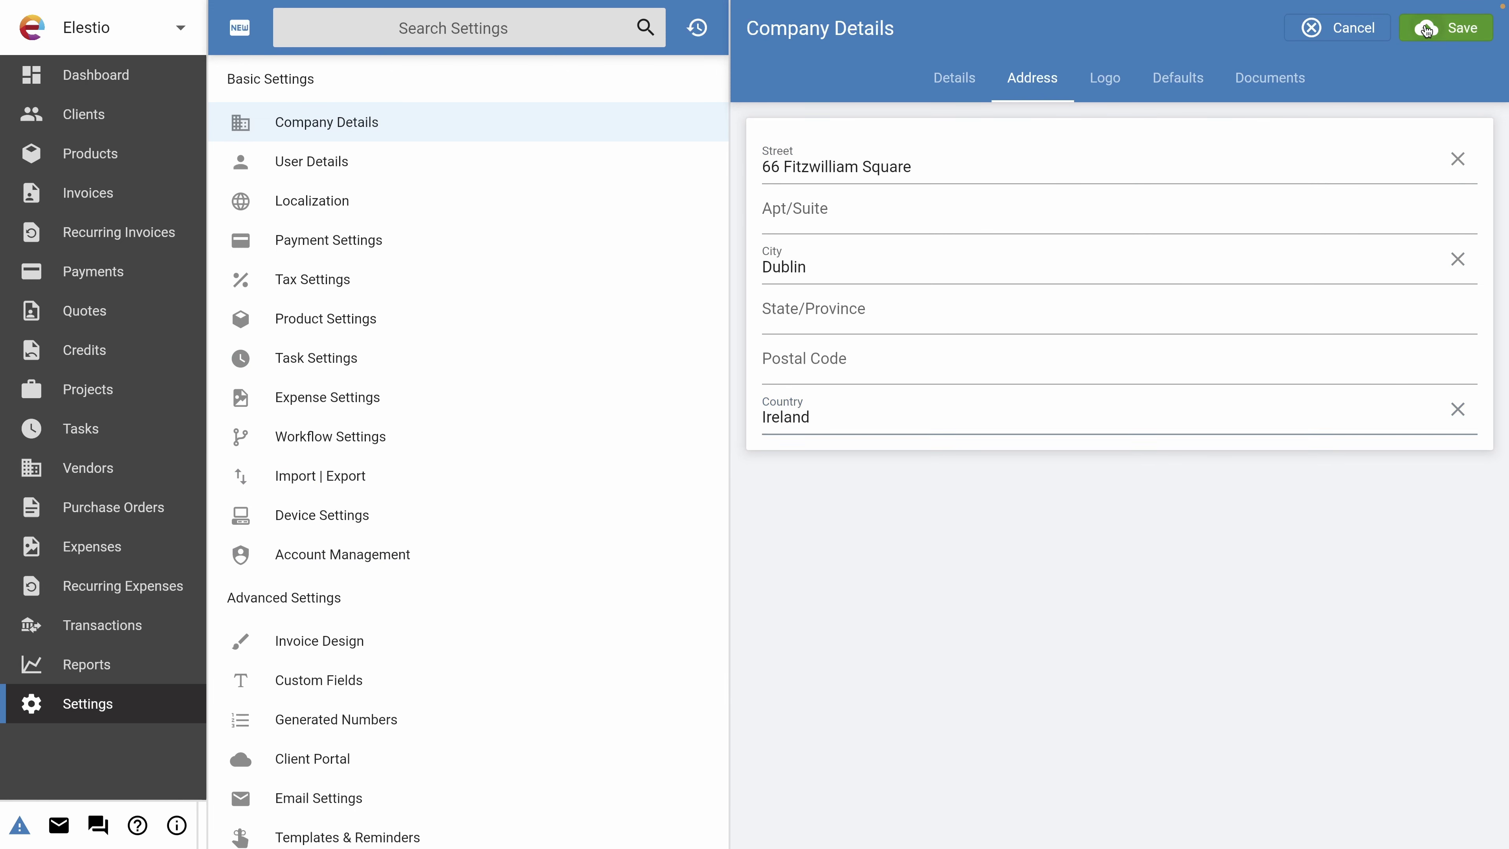
pyautogui.click(1270, 78)
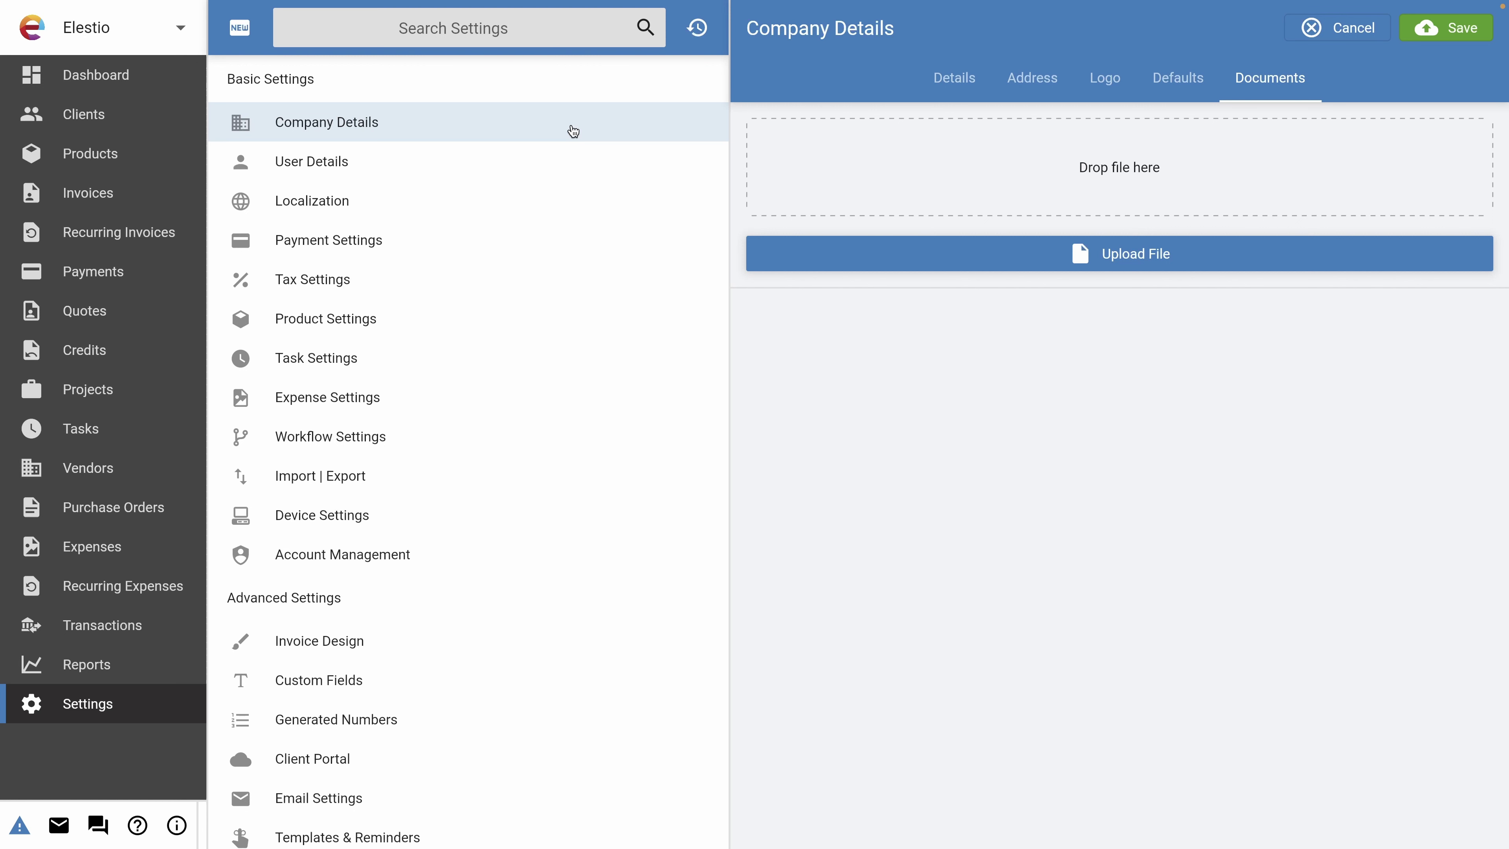
pyautogui.click(311, 278)
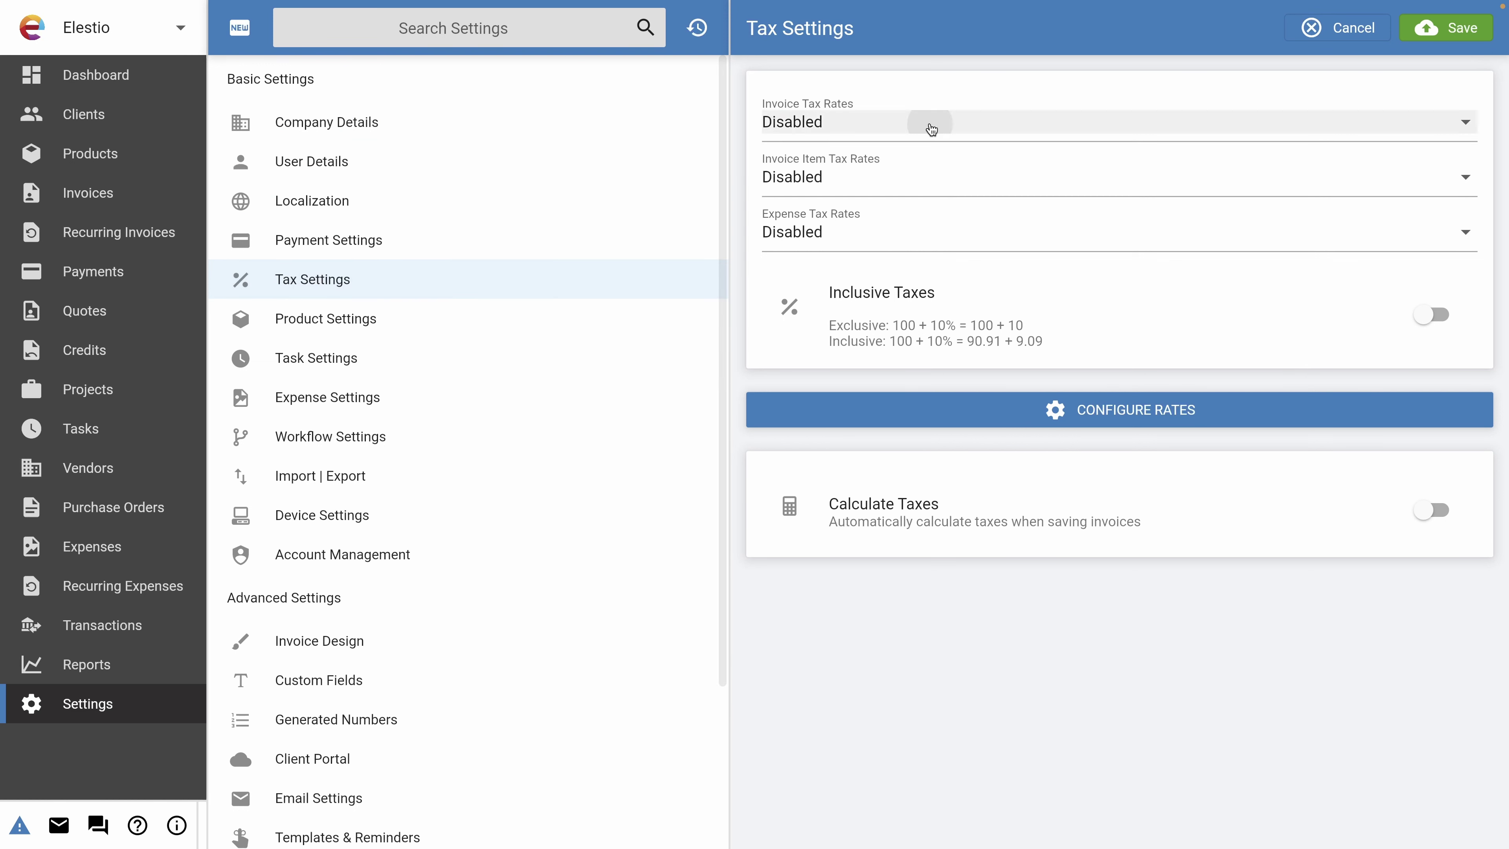
# Set Invoice Tax Rates to One Tax Rate.
pyautogui.click(931, 126)
pyautogui.click(900, 169)
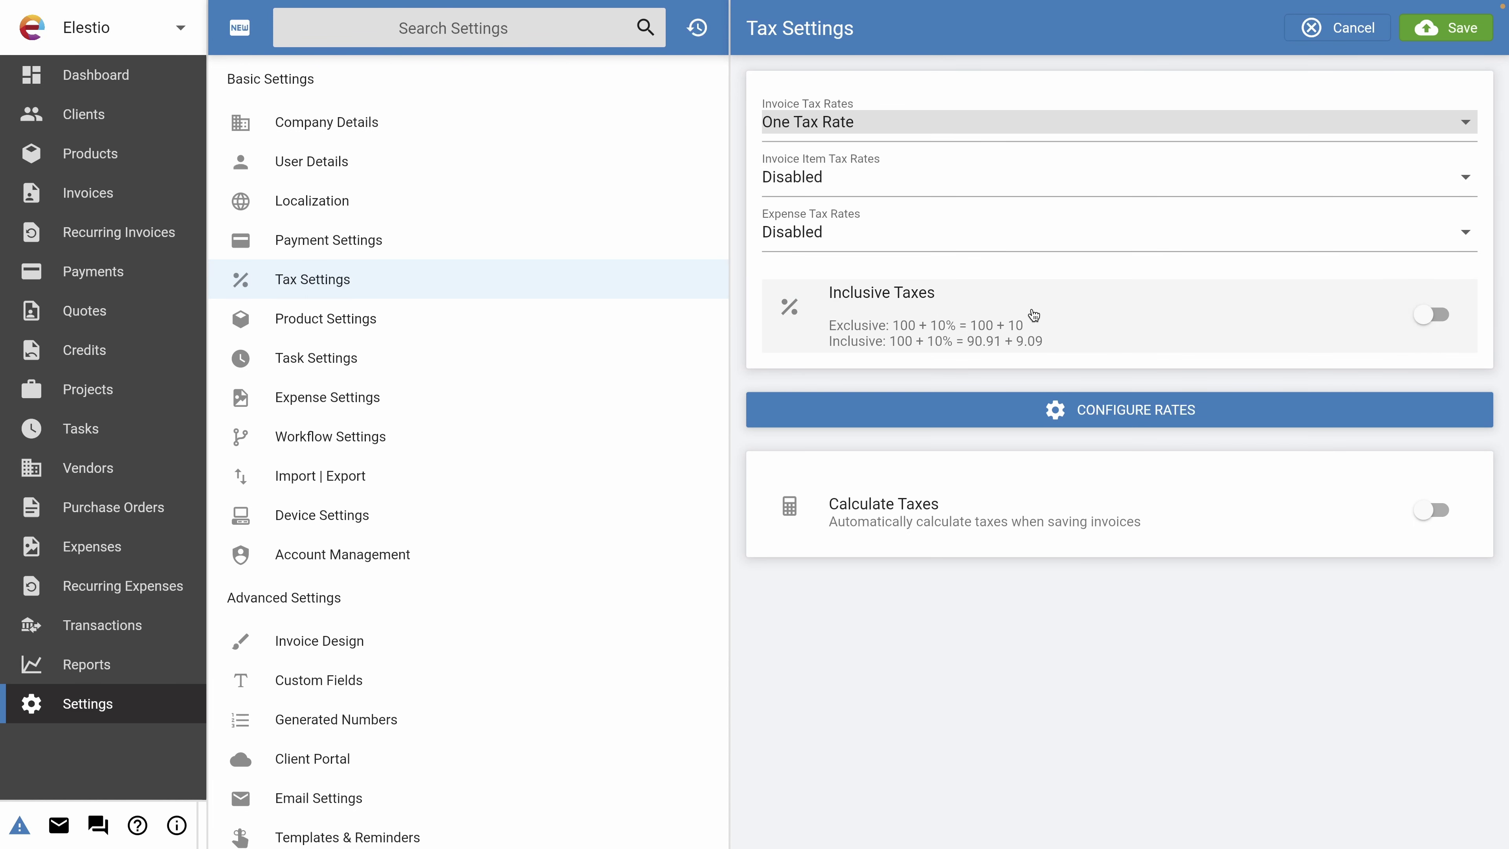
pyautogui.click(1046, 410)
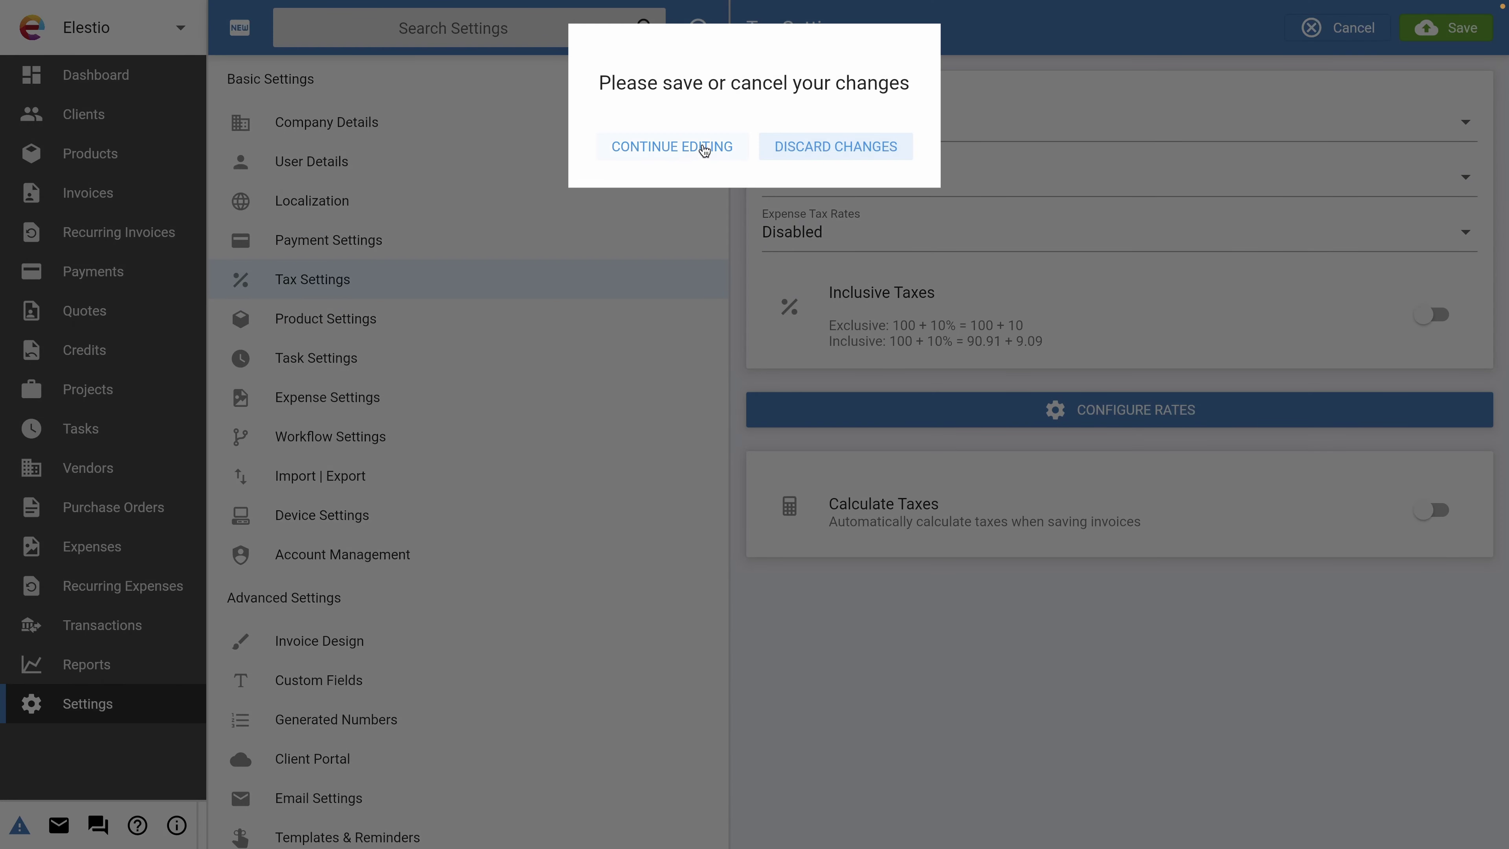
pyautogui.click(672, 147)
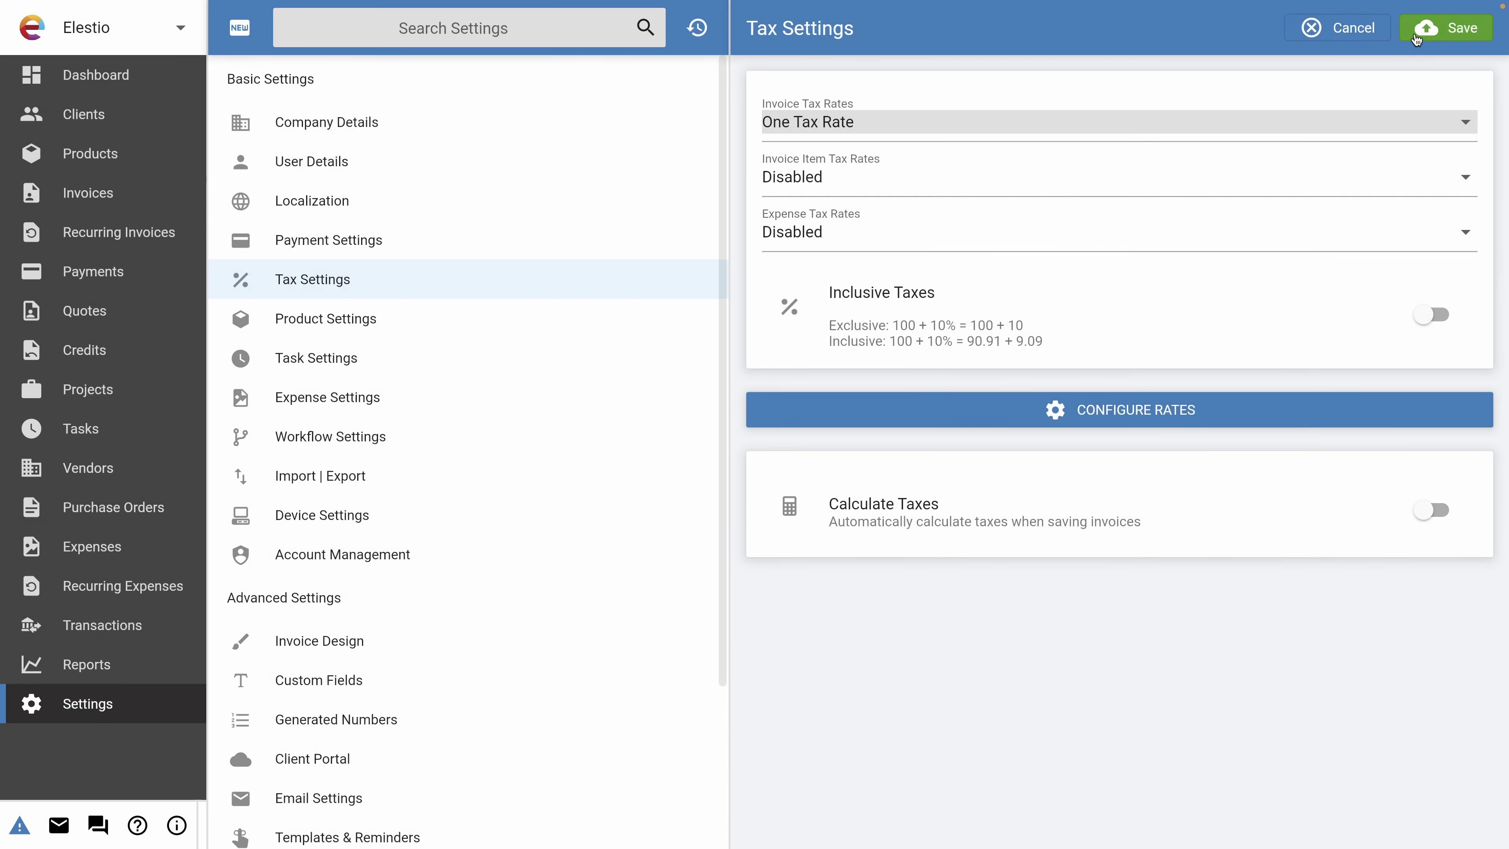
# Create a 'Local VAT' tax rate of 20 and save it.
pyautogui.click(956, 418)
pyautogui.click(805, 27)
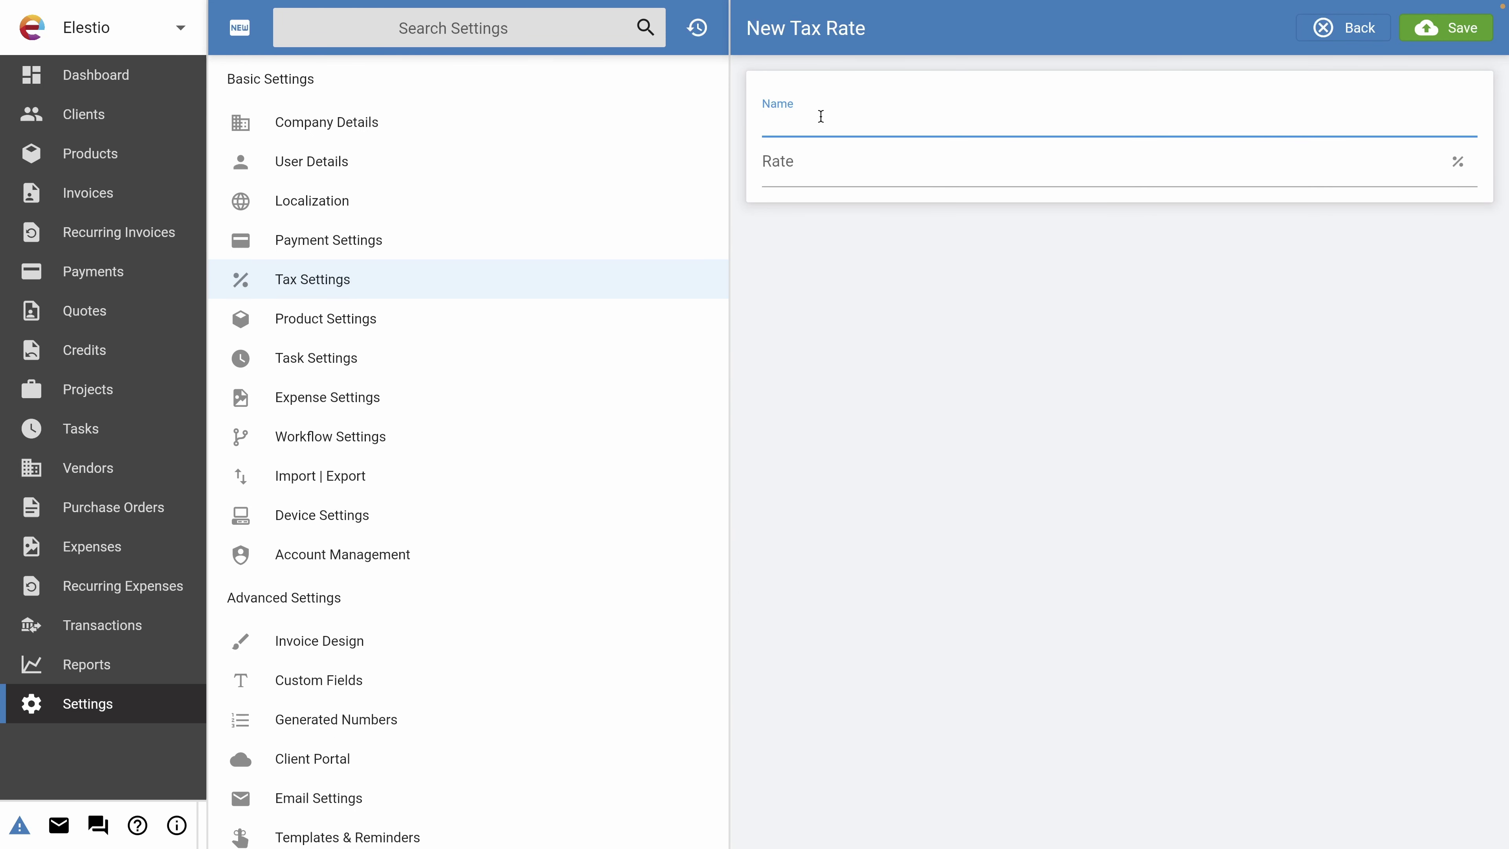
pyautogui.write('Local VAT')
pyautogui.click(829, 182)
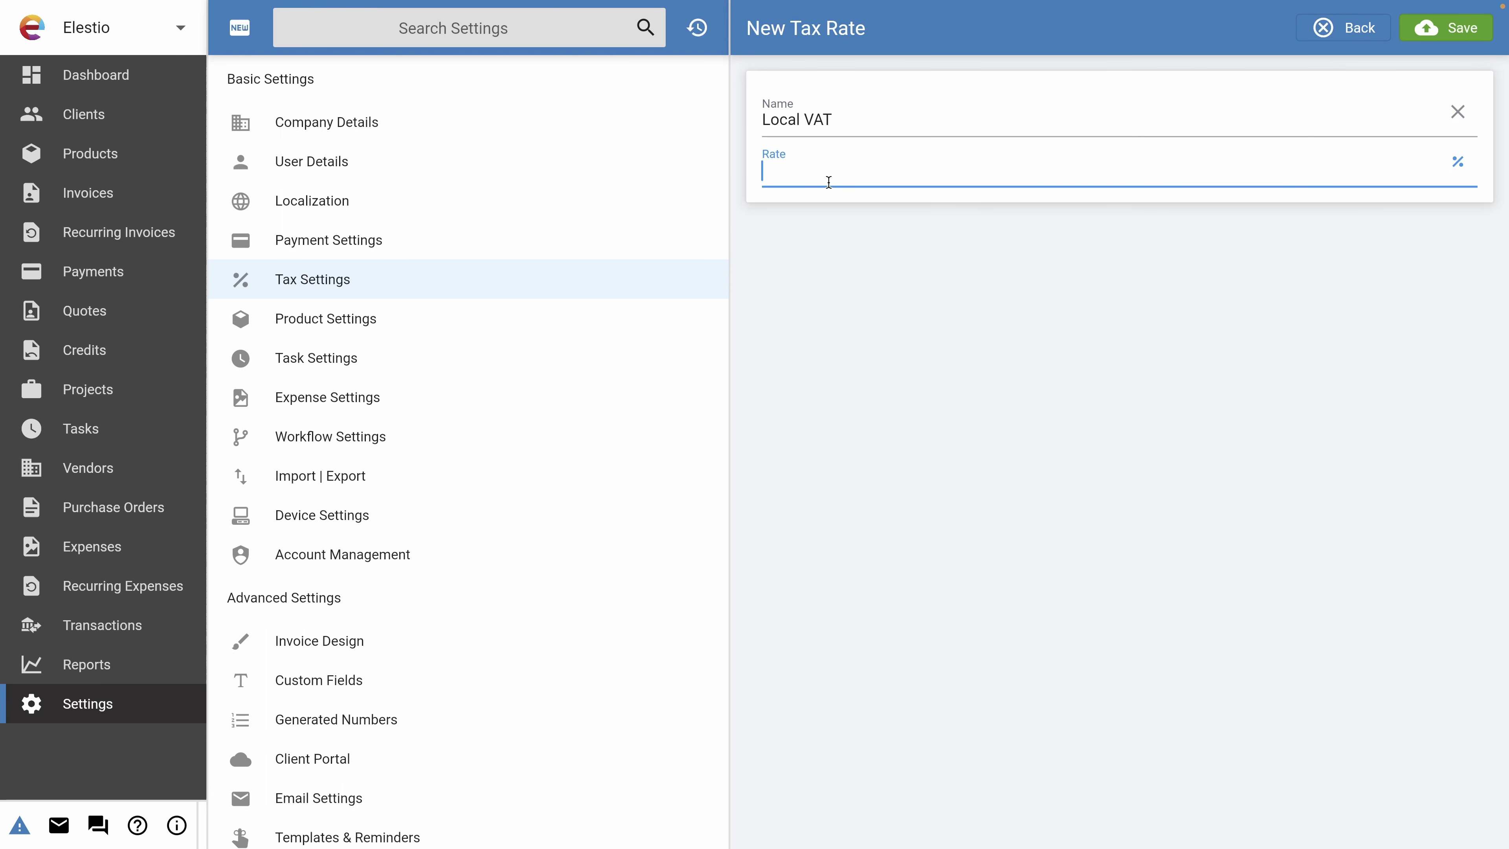
pyautogui.write('20')
pyautogui.click(1420, 28)
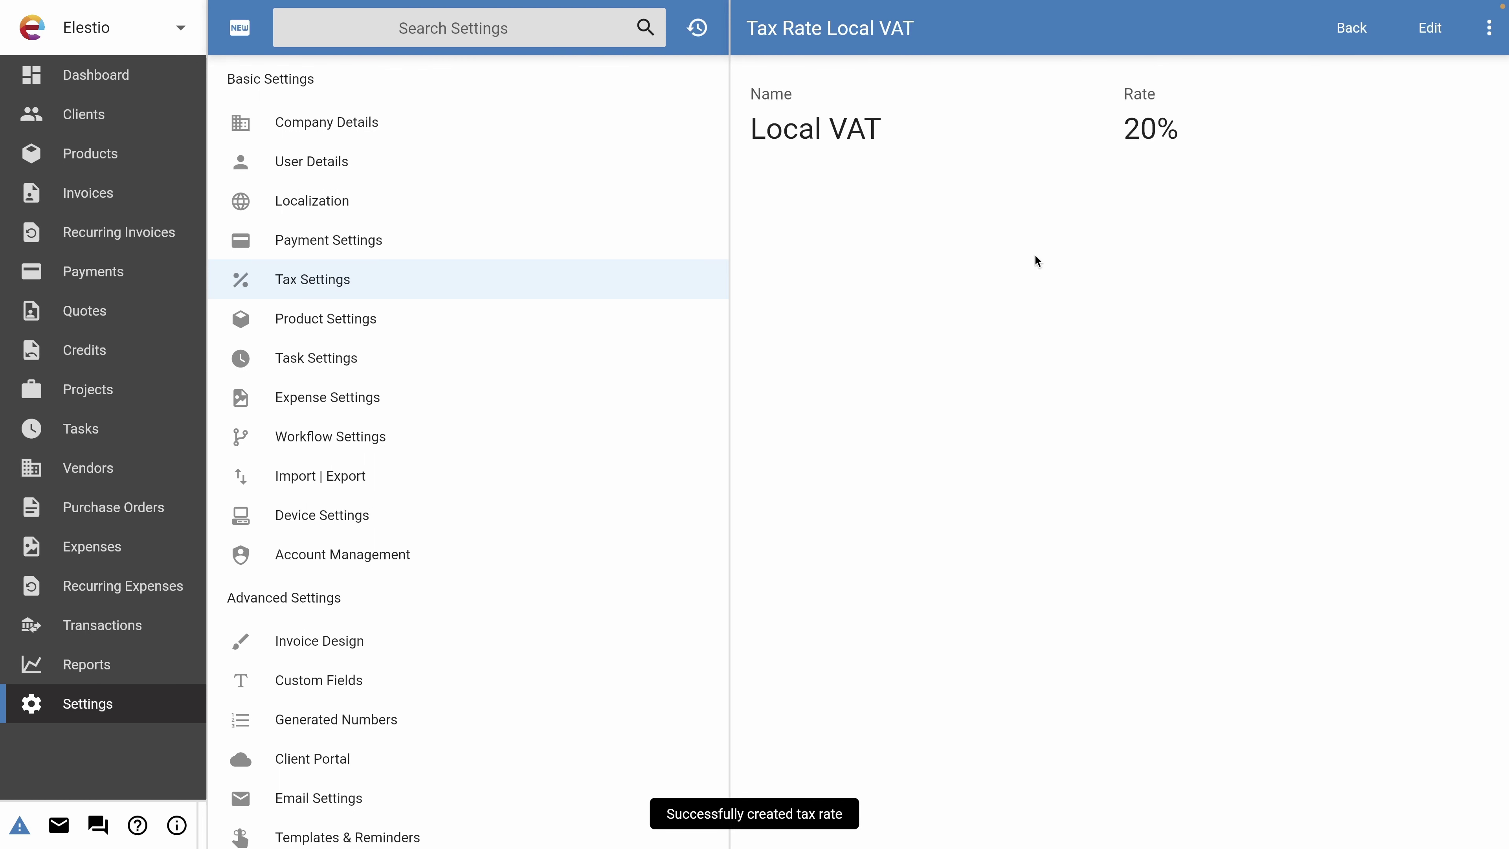
# Make 20% Local VAT the default tax rate and save the tax settings.
pyautogui.click(343, 289)
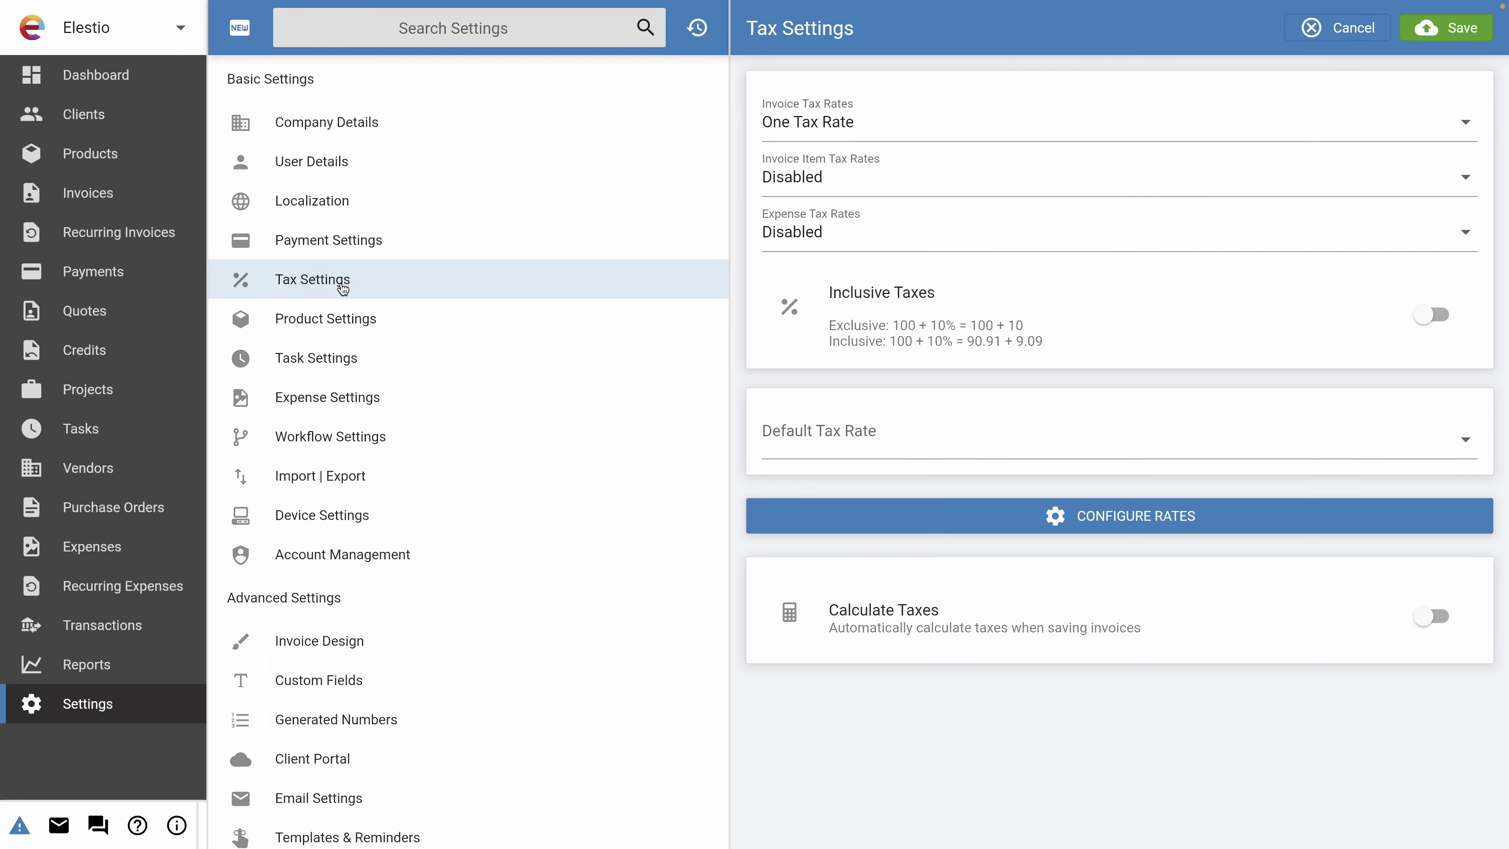
pyautogui.click(903, 439)
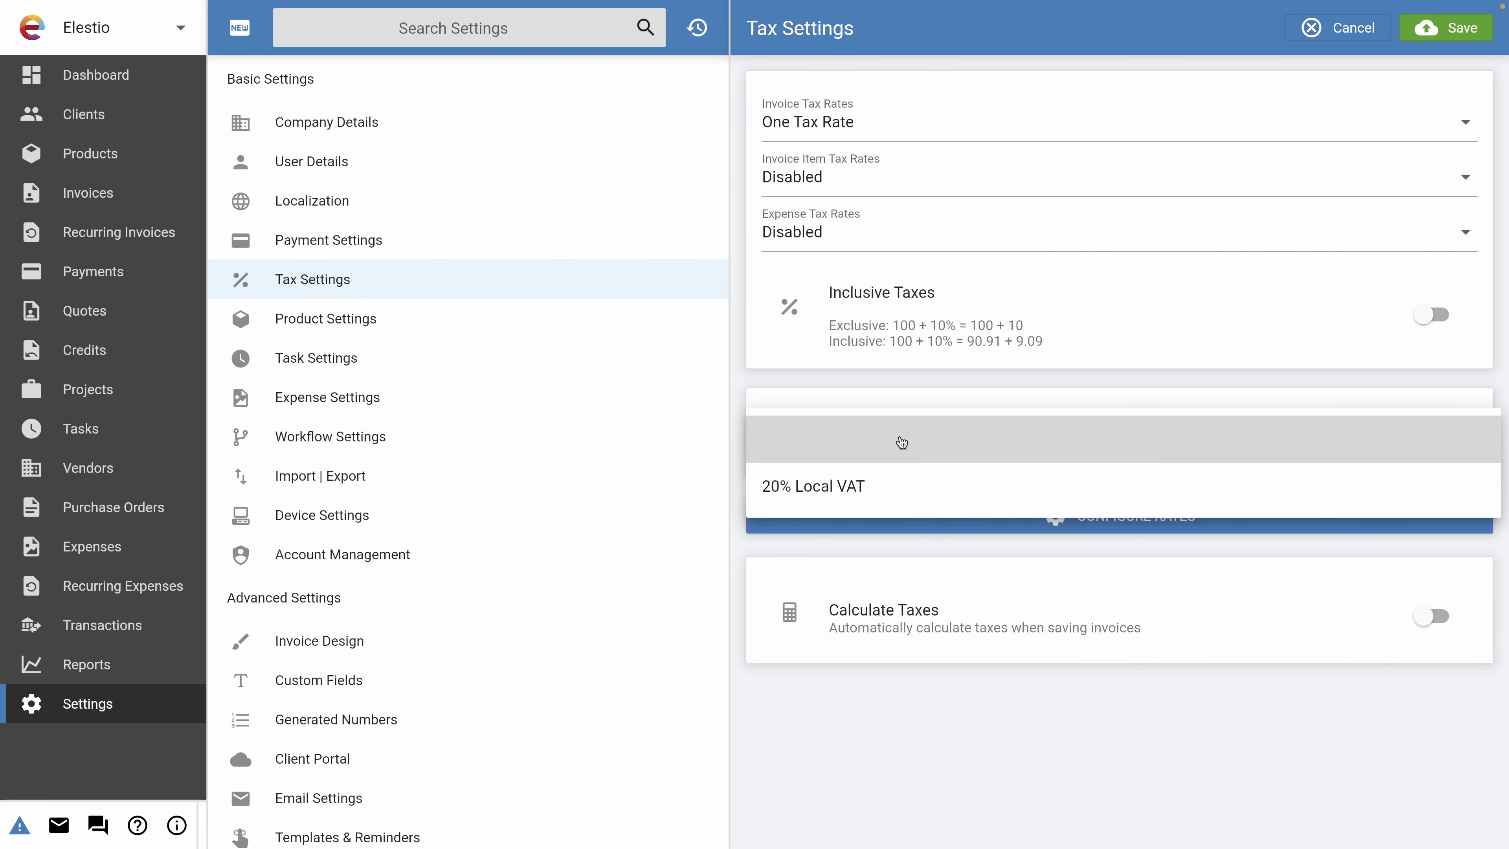
pyautogui.click(813, 504)
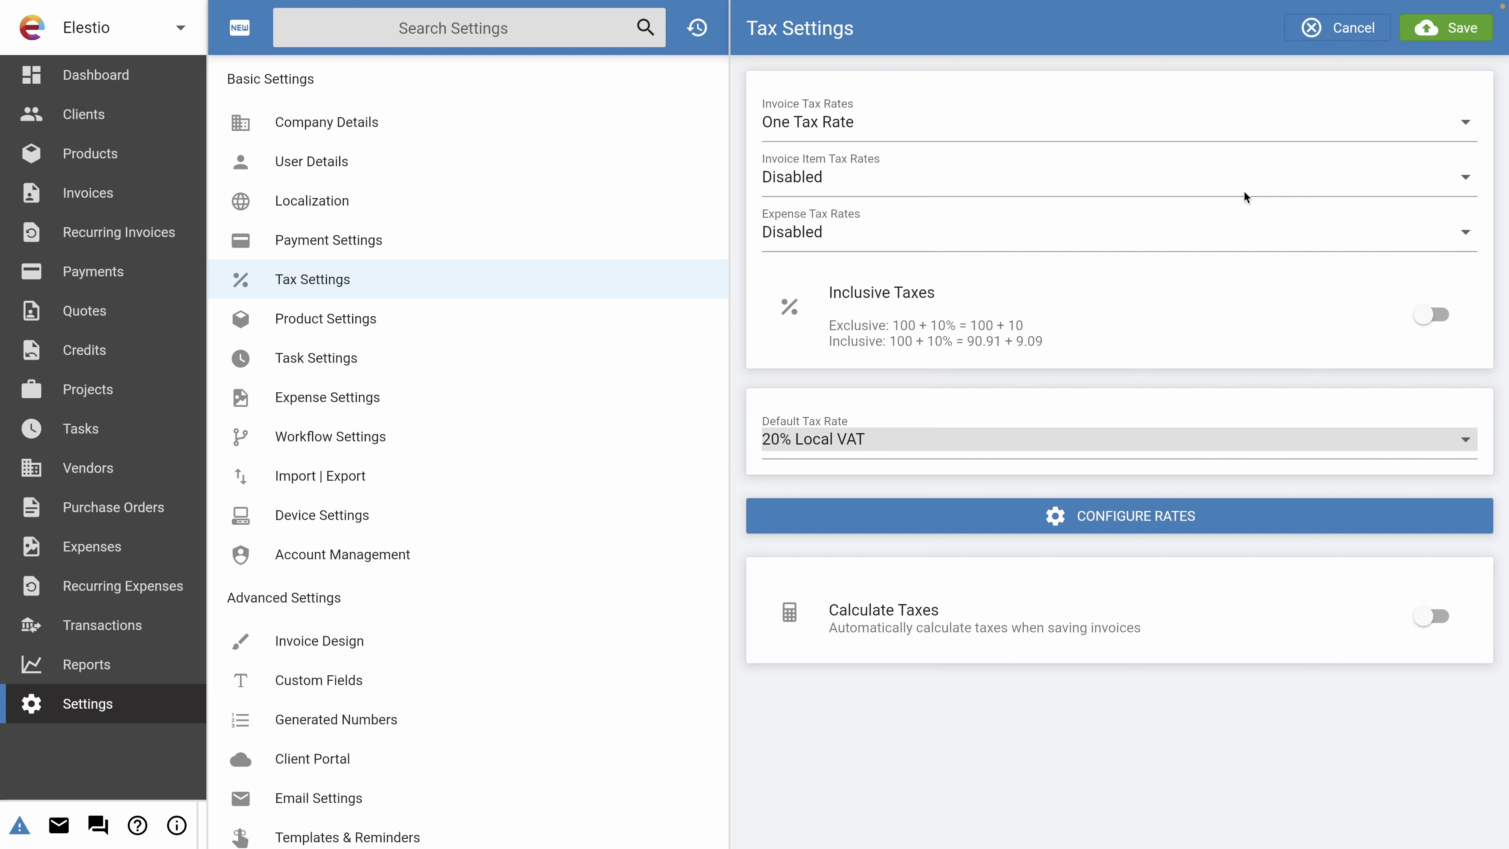
pyautogui.click(1462, 29)
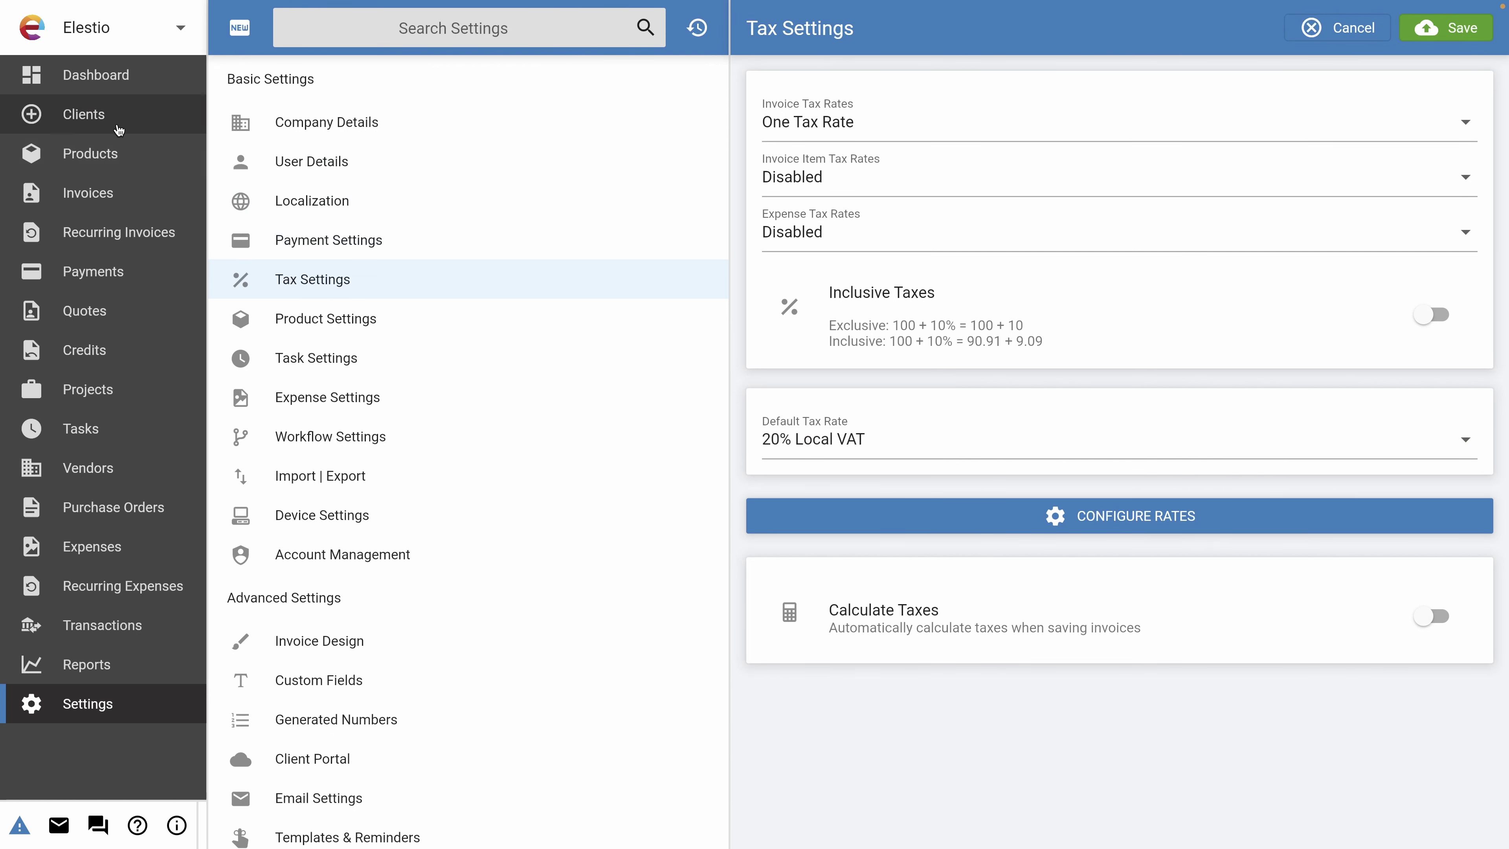
# Add a client named CompanyA from the Clients list and save it.
pyautogui.click(119, 127)
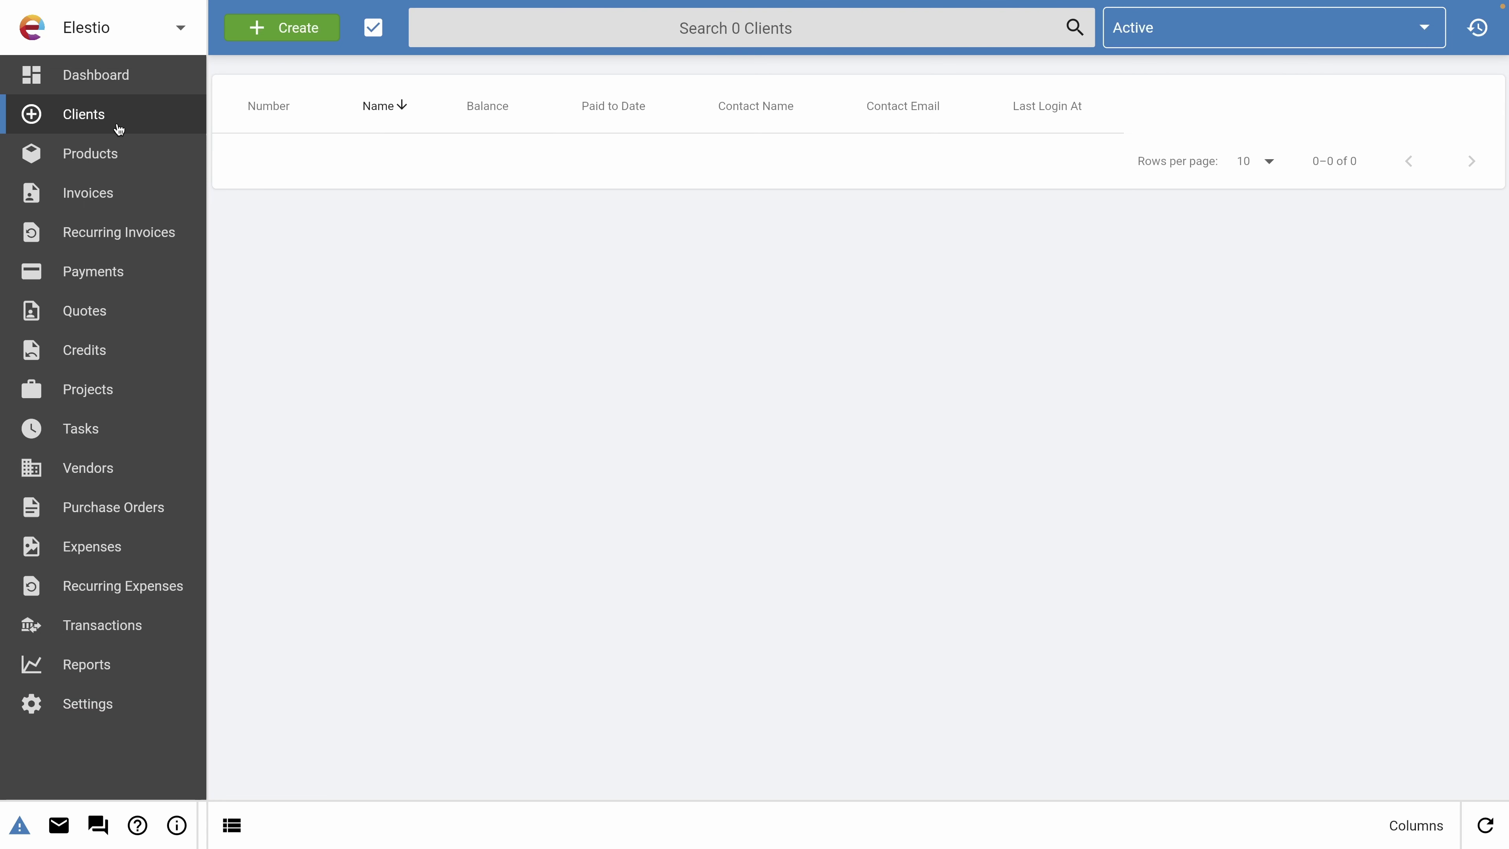
pyautogui.click(284, 28)
pyautogui.write('CompanyA')
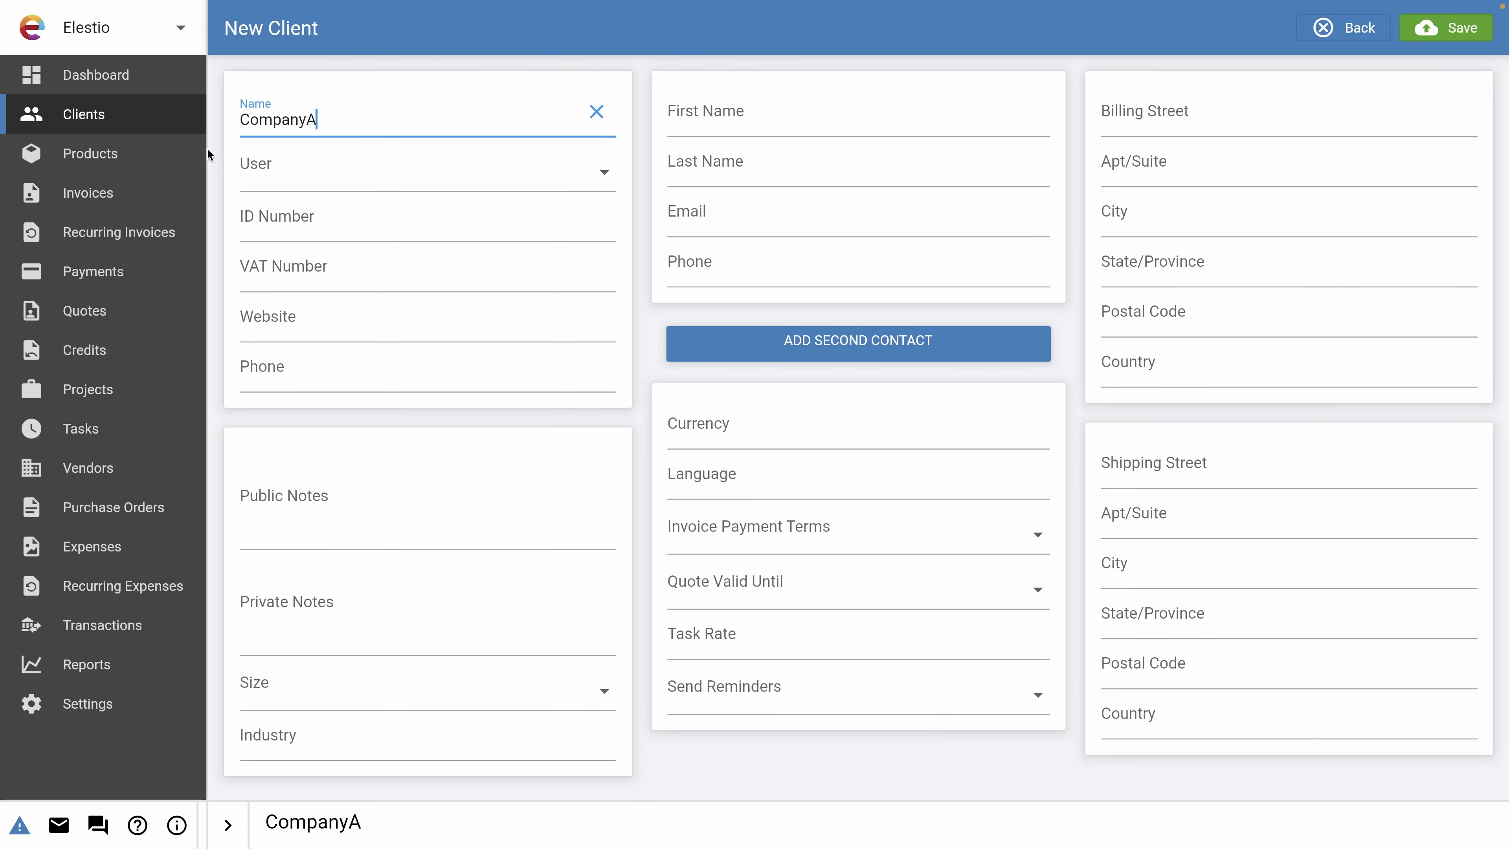
pyautogui.click(308, 238)
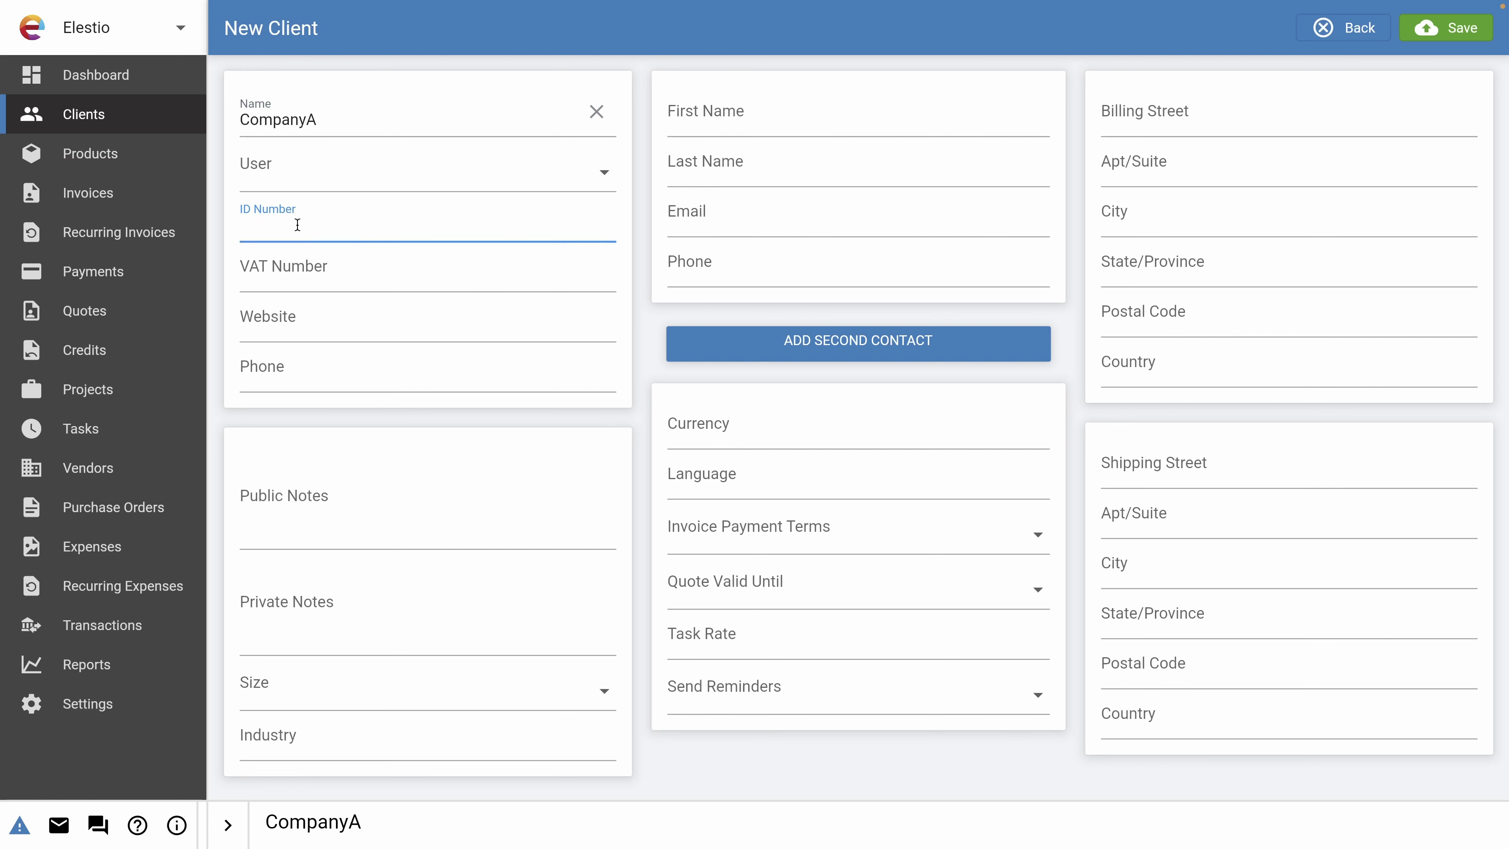
pyautogui.click(272, 283)
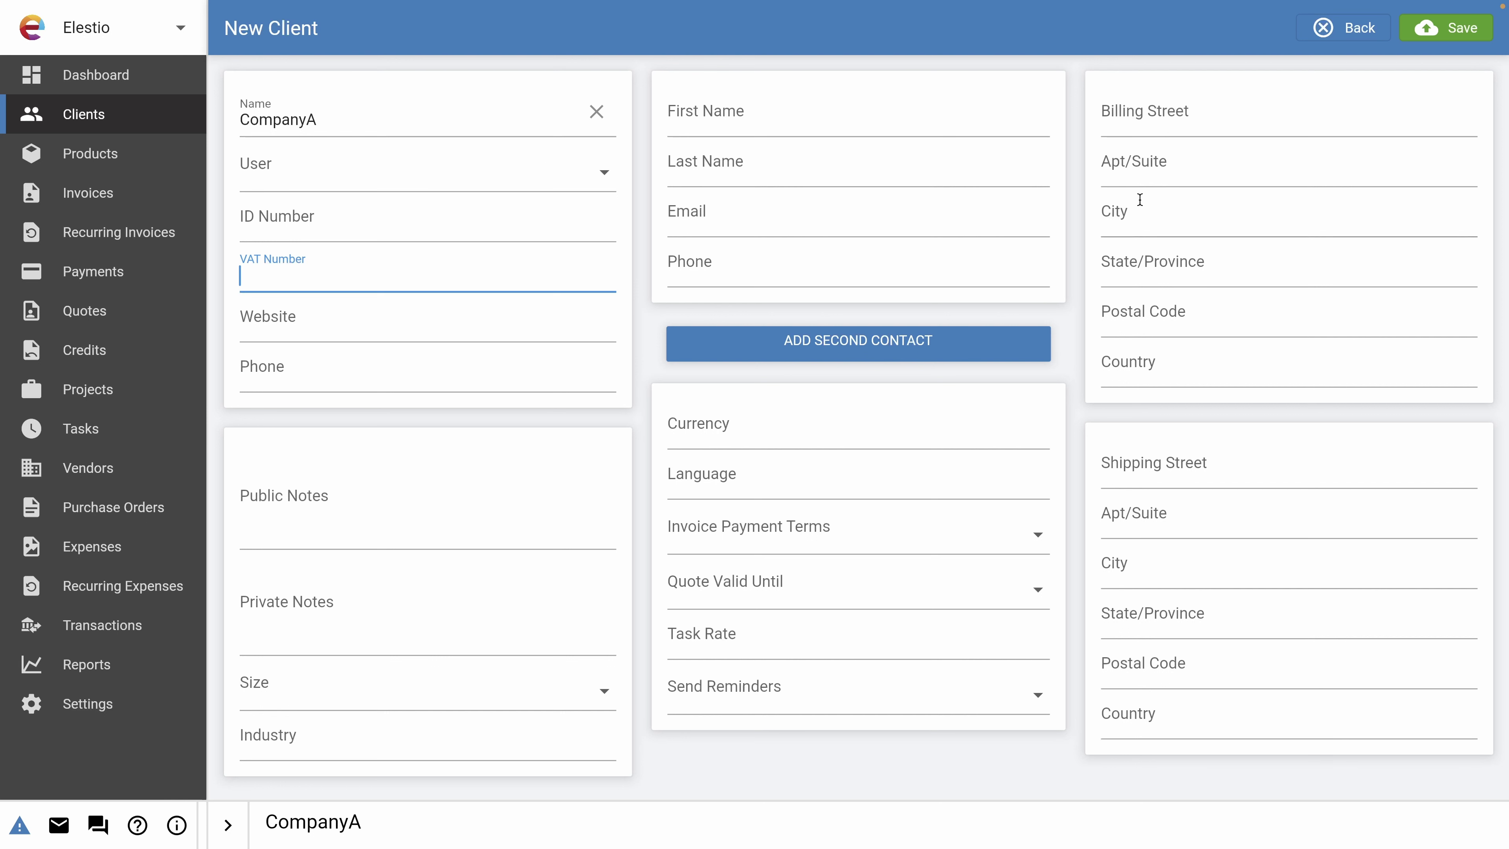
pyautogui.click(1428, 35)
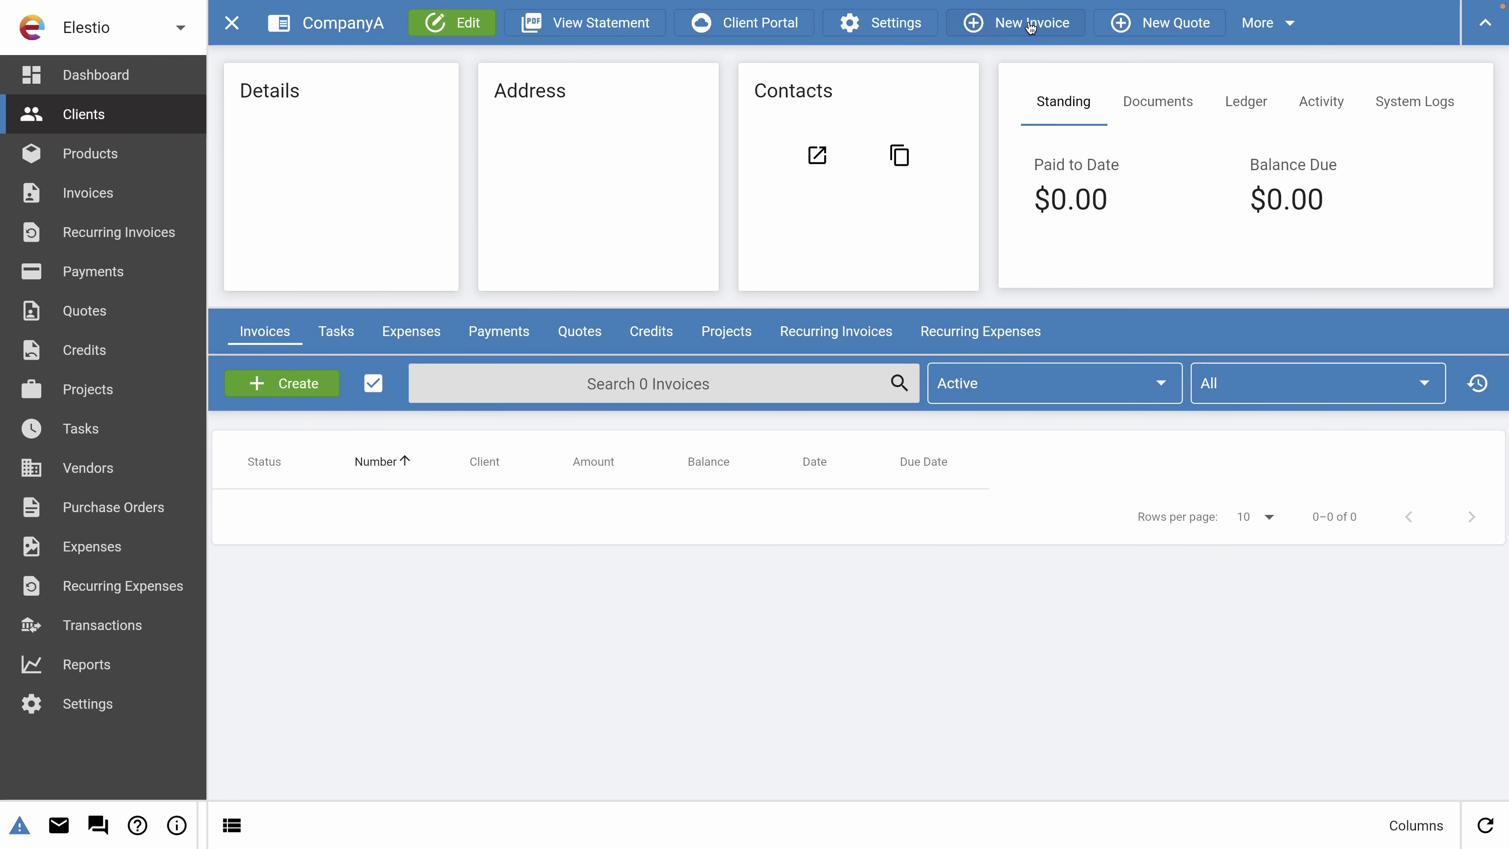
# Start a CompanyA quote with item '12 months of hosting' described 'Best server ever'.
pyautogui.click(1151, 35)
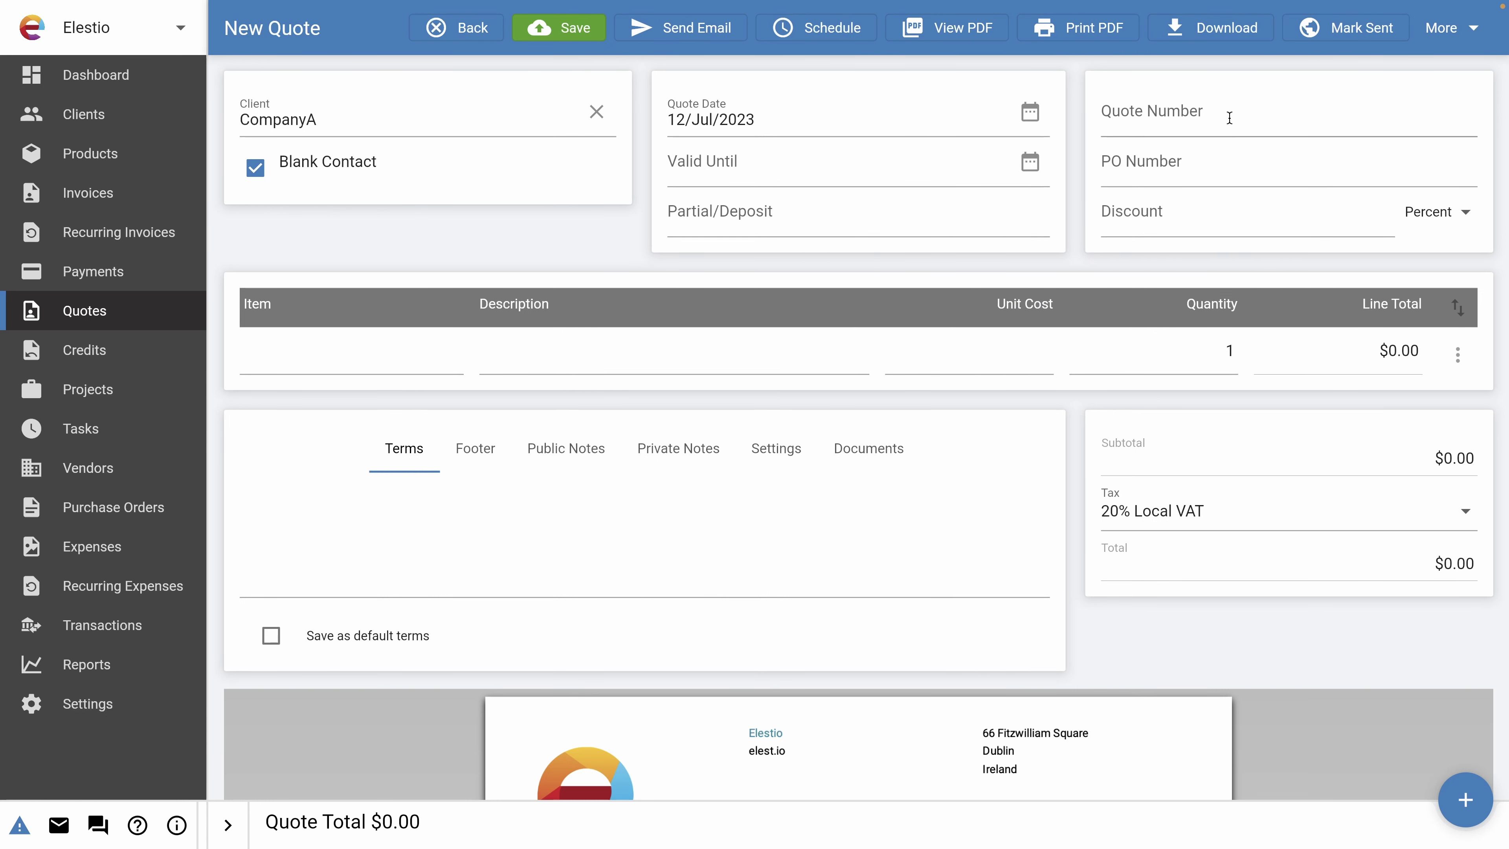
pyautogui.click(1178, 222)
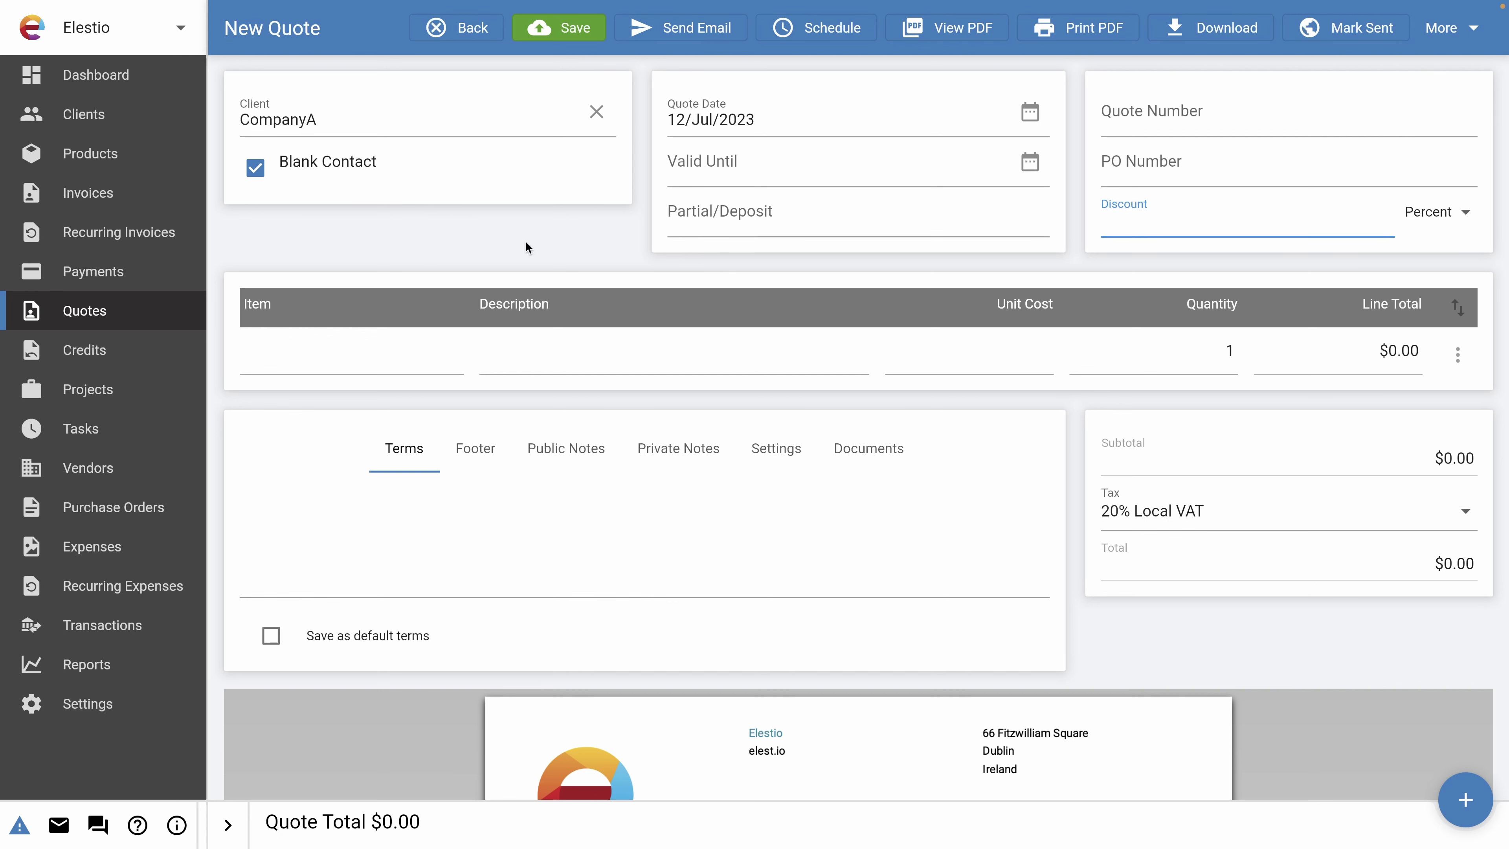
pyautogui.click(337, 361)
pyautogui.write('12')
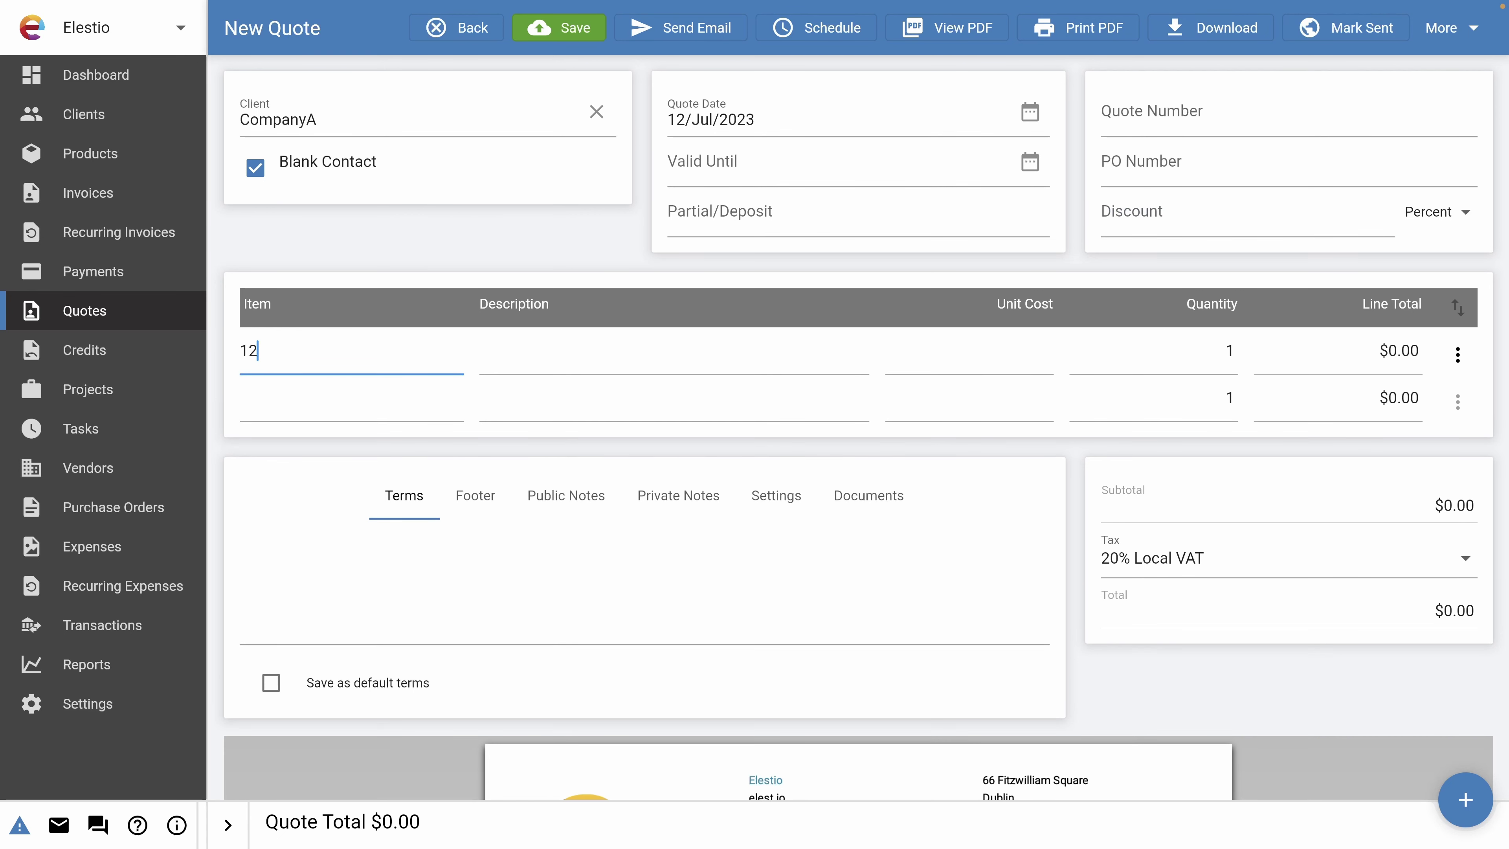
pyautogui.write(' months of hosting')
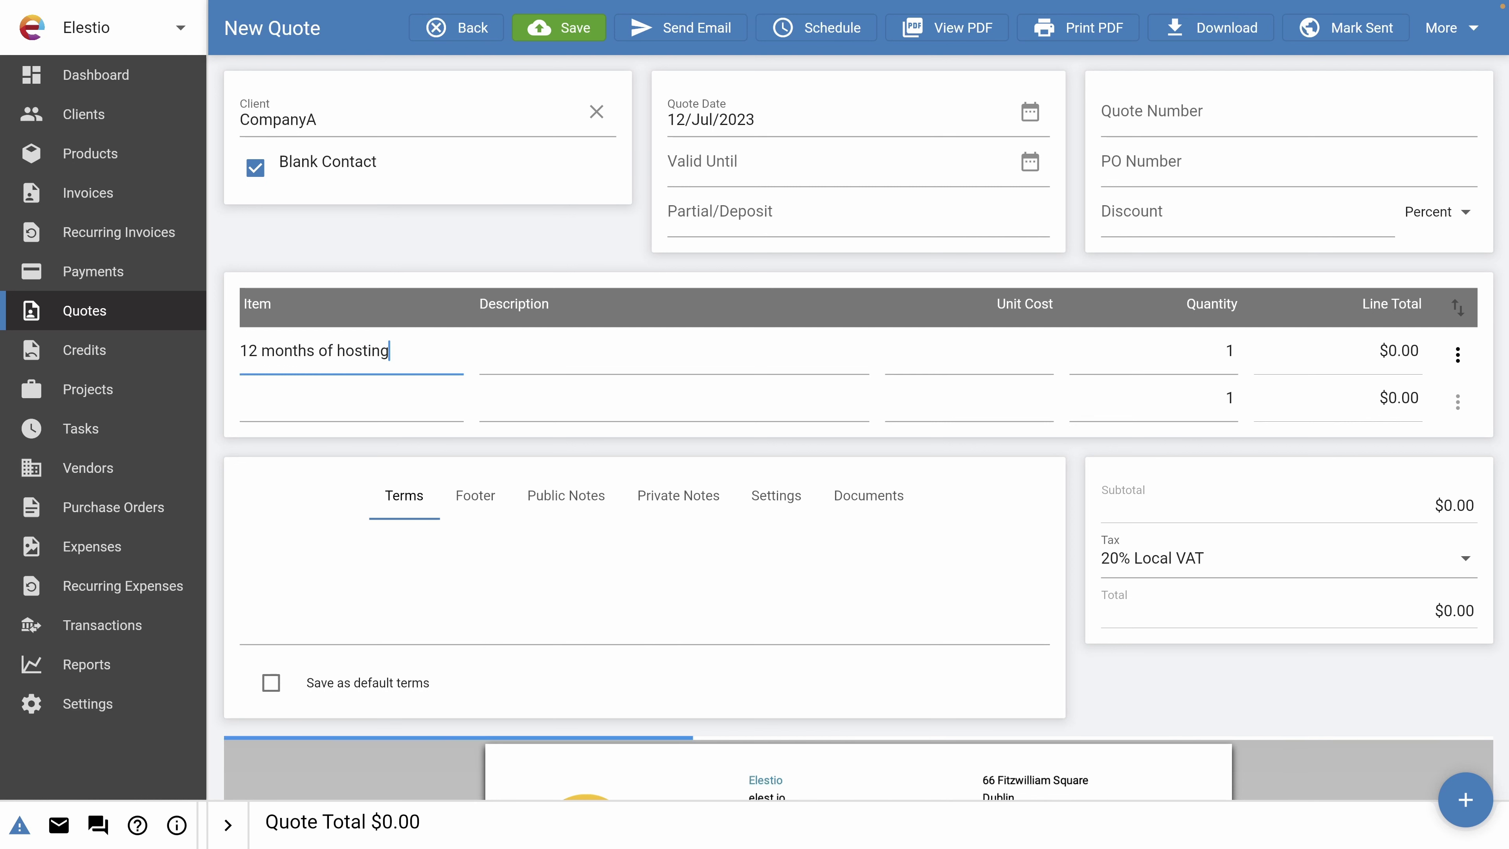
pyautogui.press('Tab')
pyautogui.write('Bes')
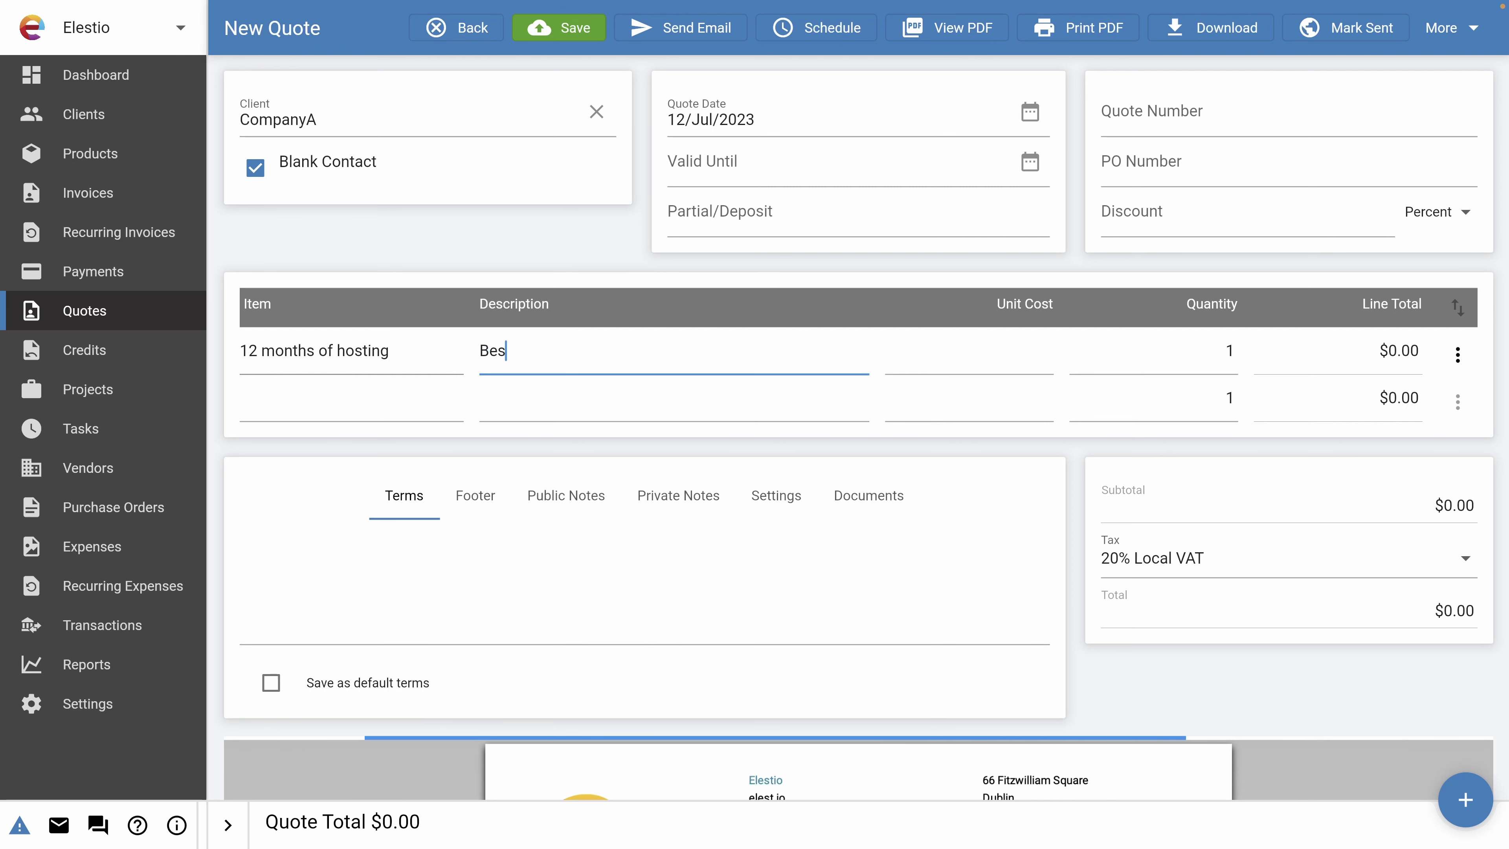
pyautogui.write('t server ever')
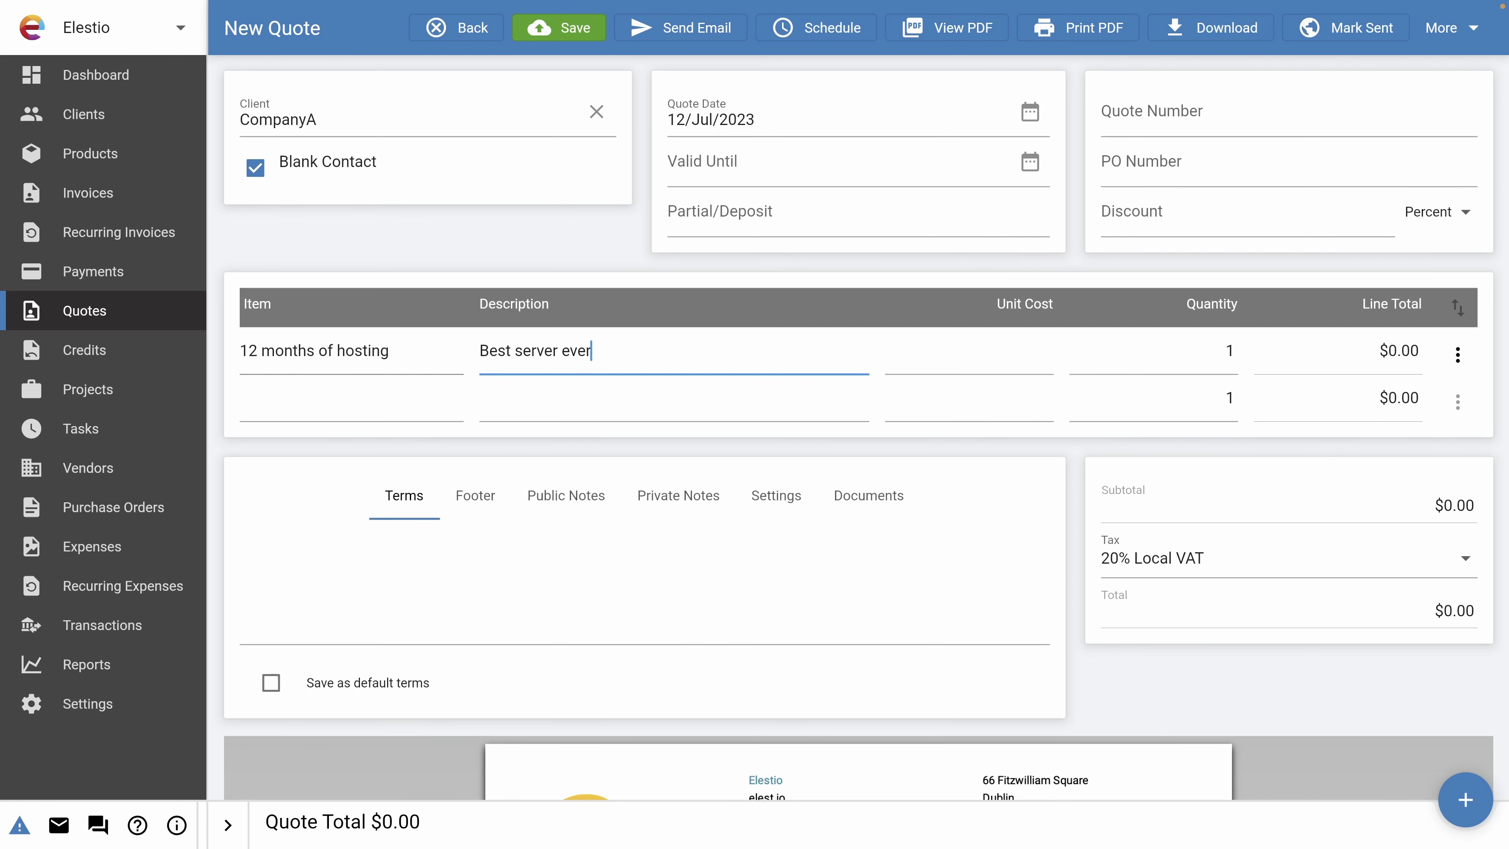
# Set unit cost 100 and quantity 12, and apply 20% Local VAT tax.
pyautogui.click(956, 364)
pyautogui.write('1')
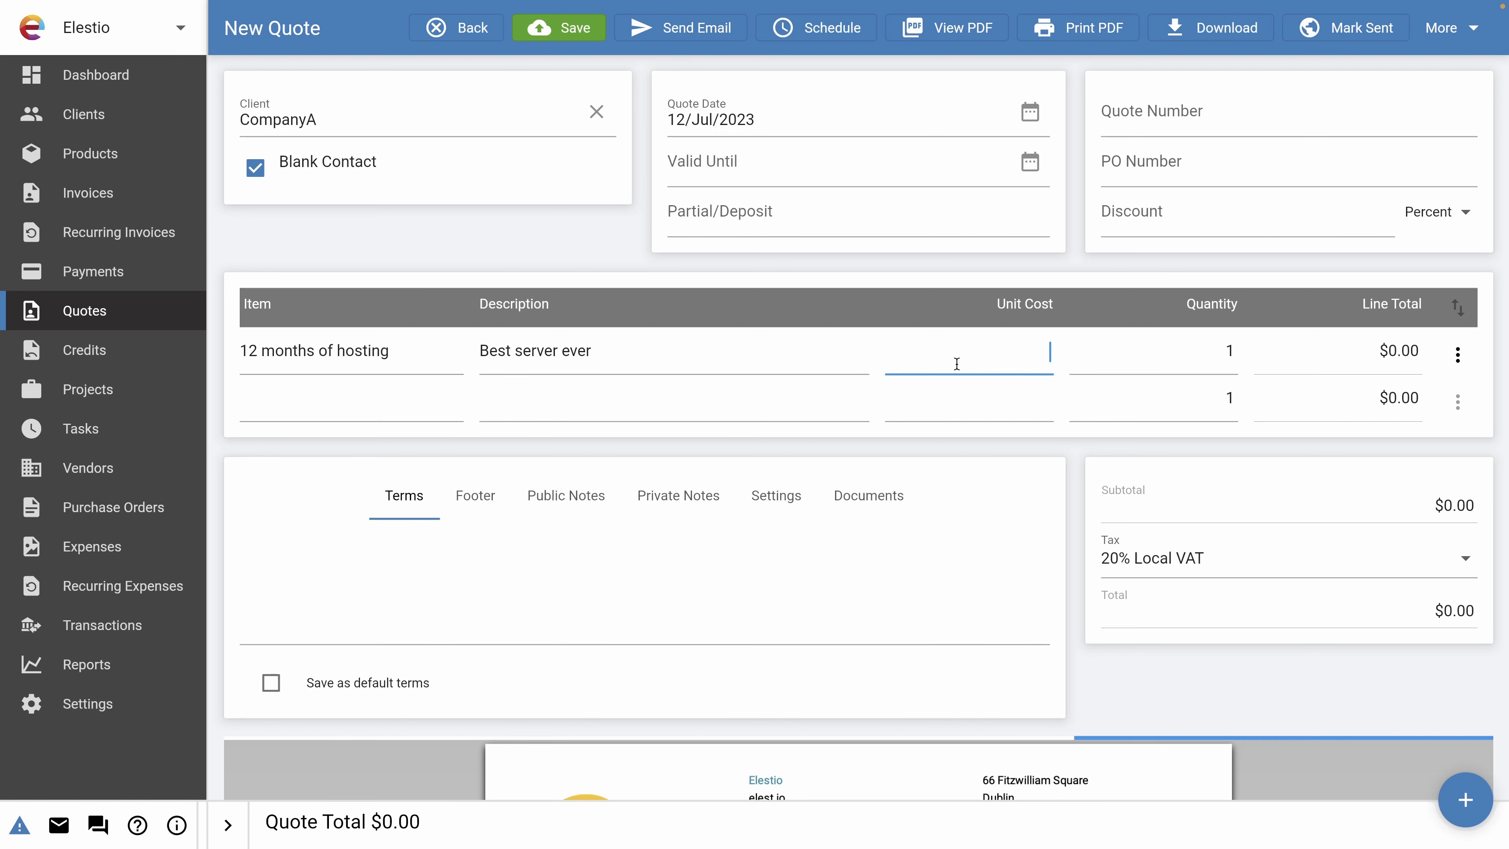
pyautogui.write('00')
pyautogui.click(1236, 355)
pyautogui.write('2')
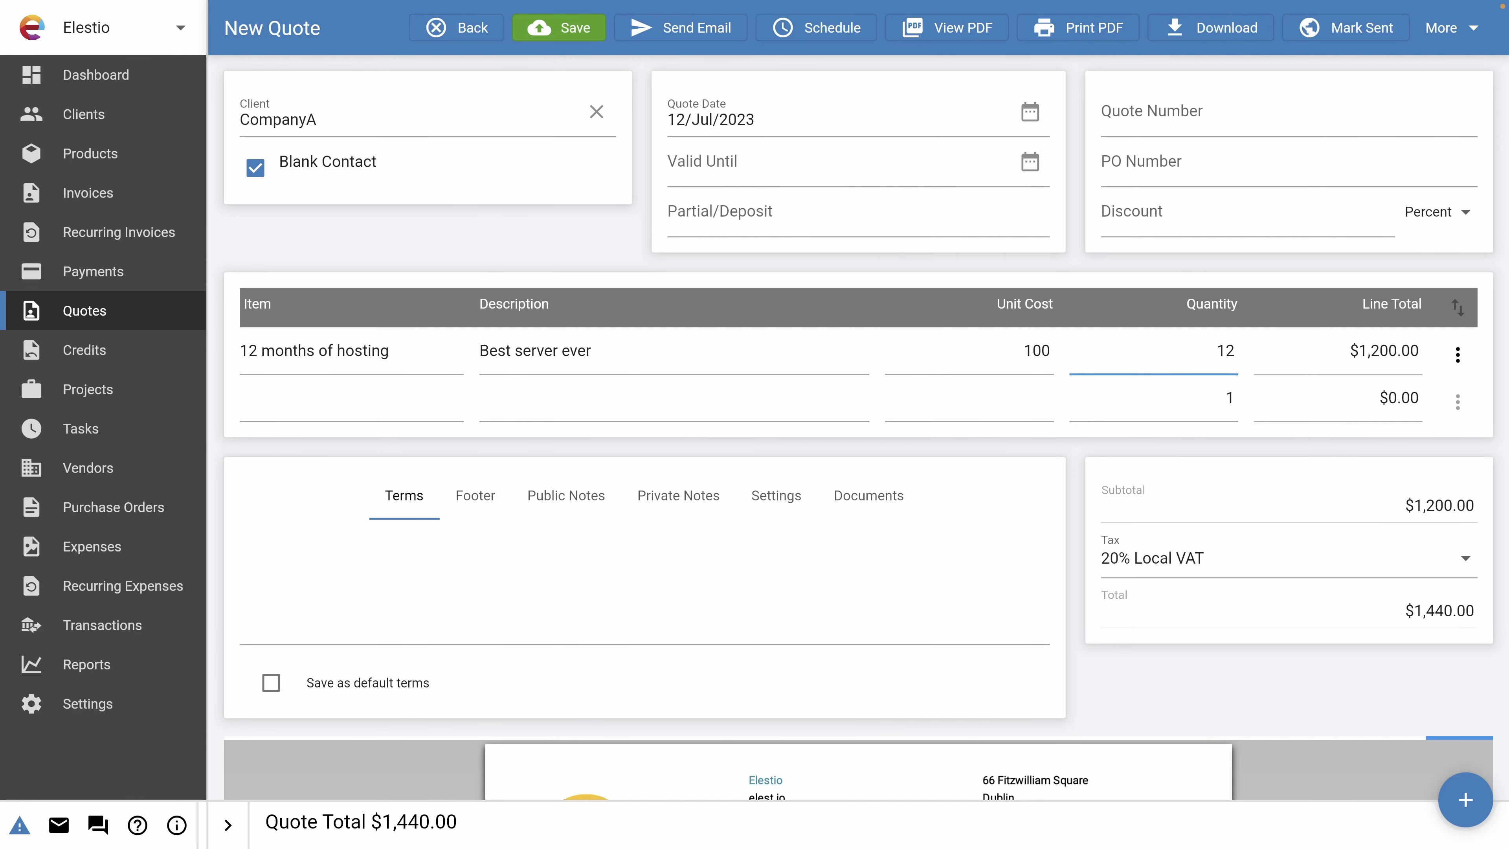
pyautogui.click(1403, 361)
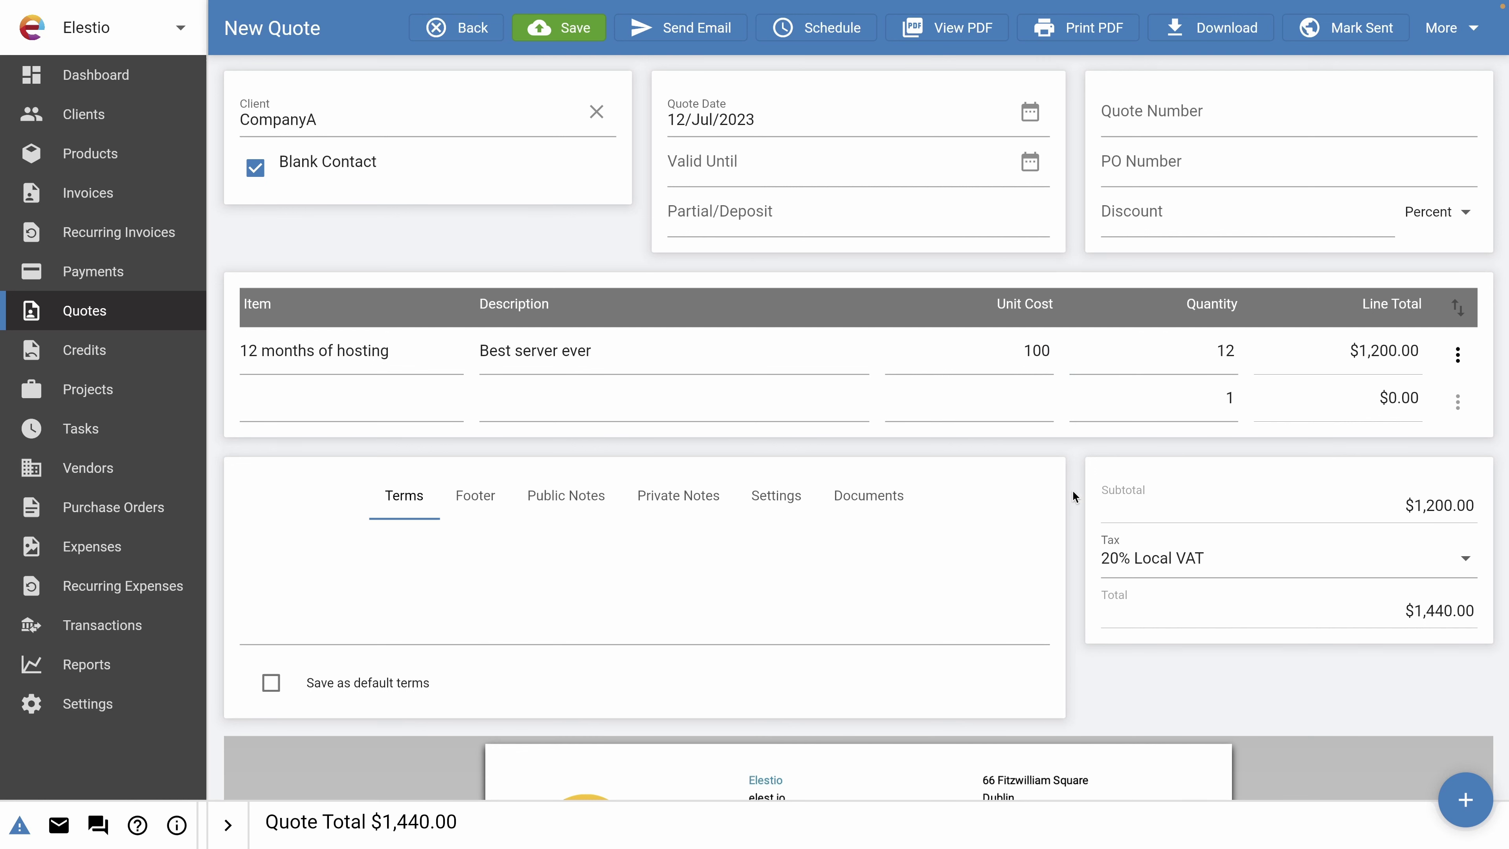
pyautogui.click(1159, 559)
pyautogui.click(1152, 562)
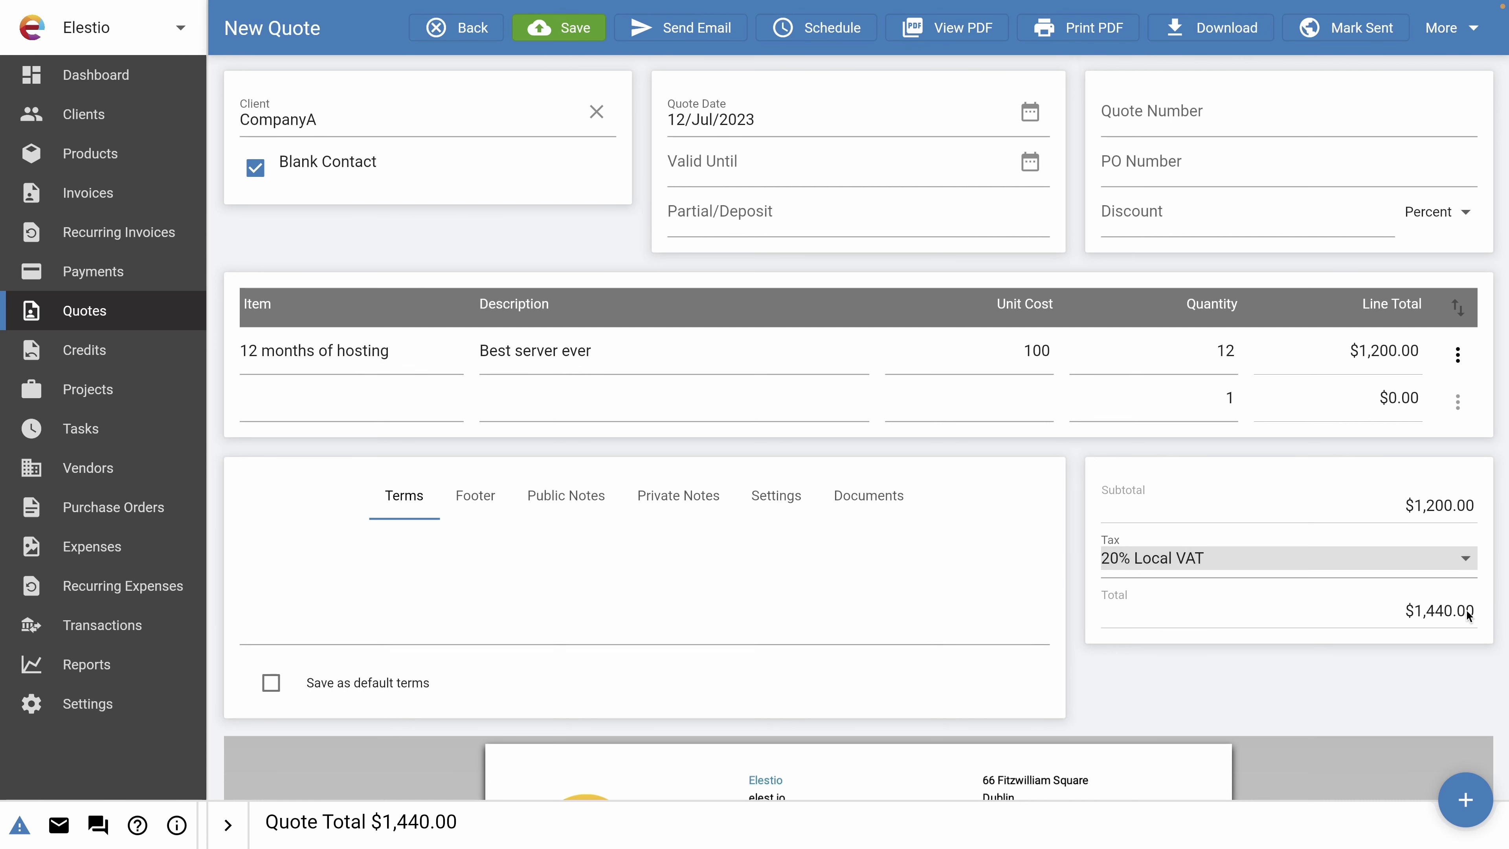
# Save the CompanyA hosting quote as draft 0001 and check the $1,440.00 total in the preview.
pyautogui.scroll(-5, 769, 580)
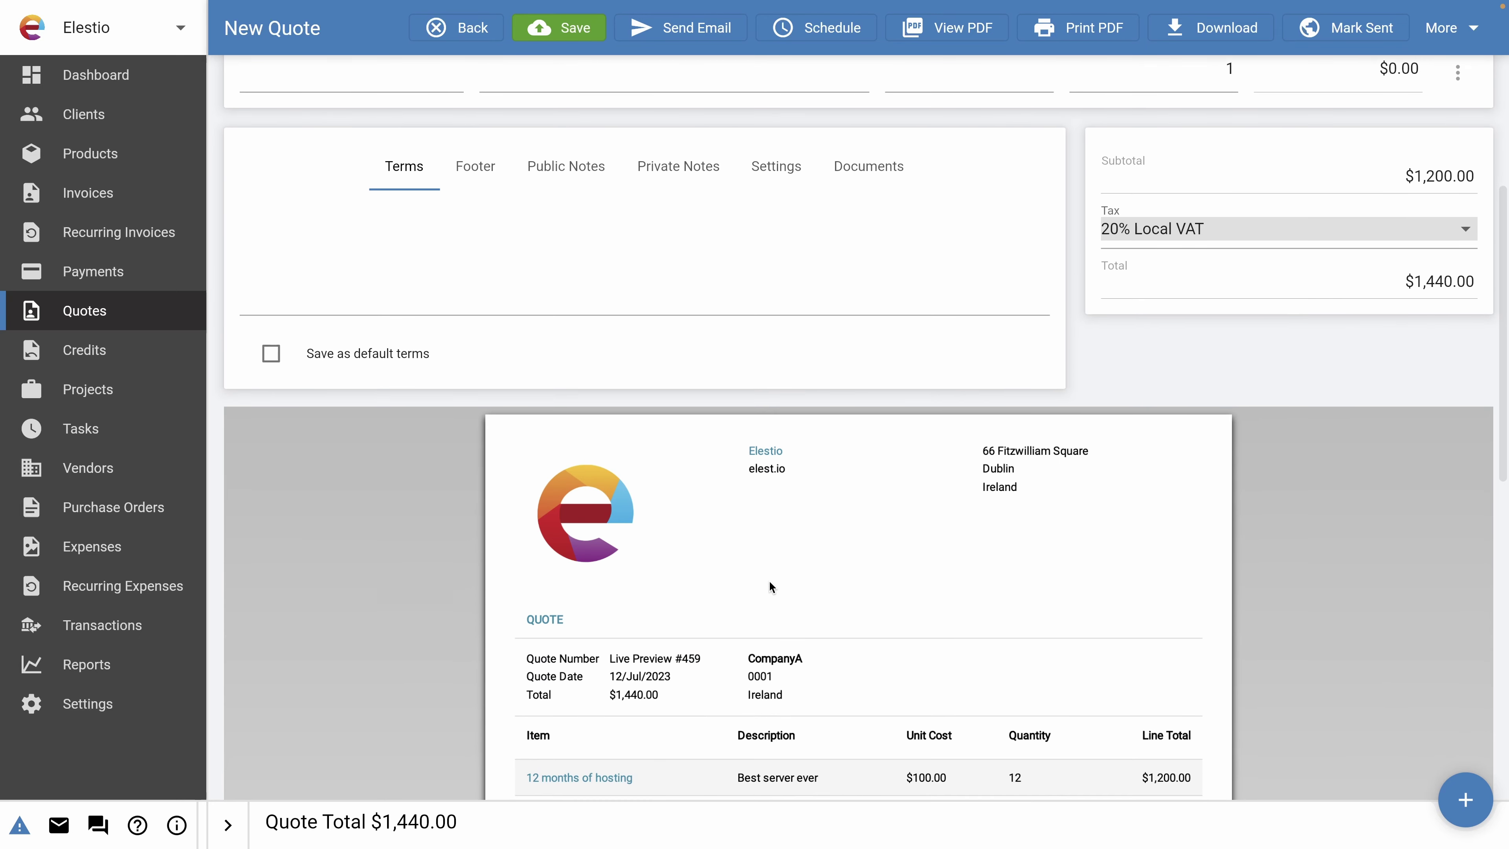
pyautogui.scroll(-3, 770, 582)
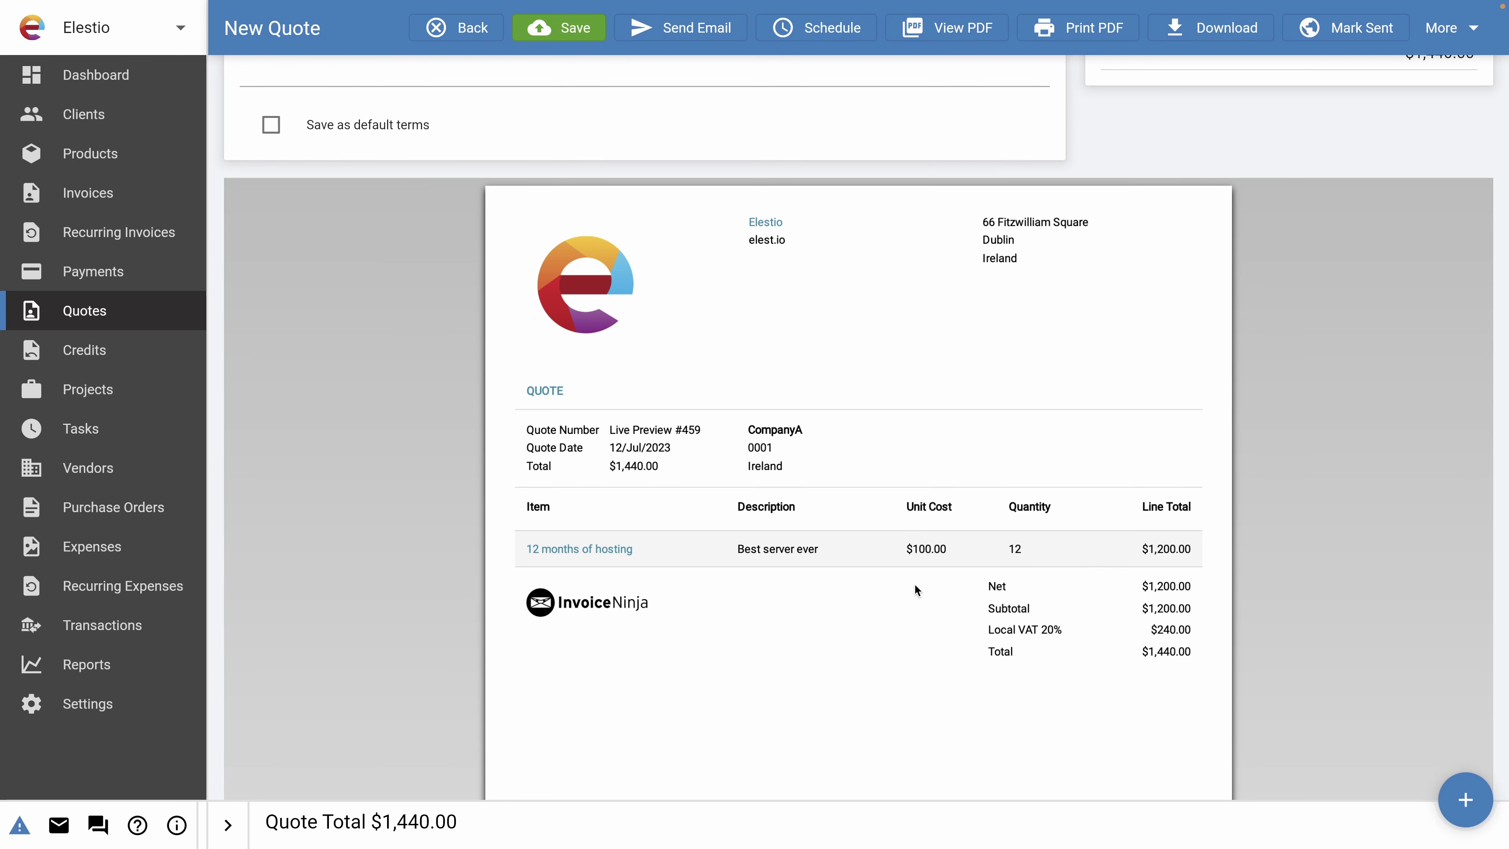
pyautogui.scroll(-1, 916, 591)
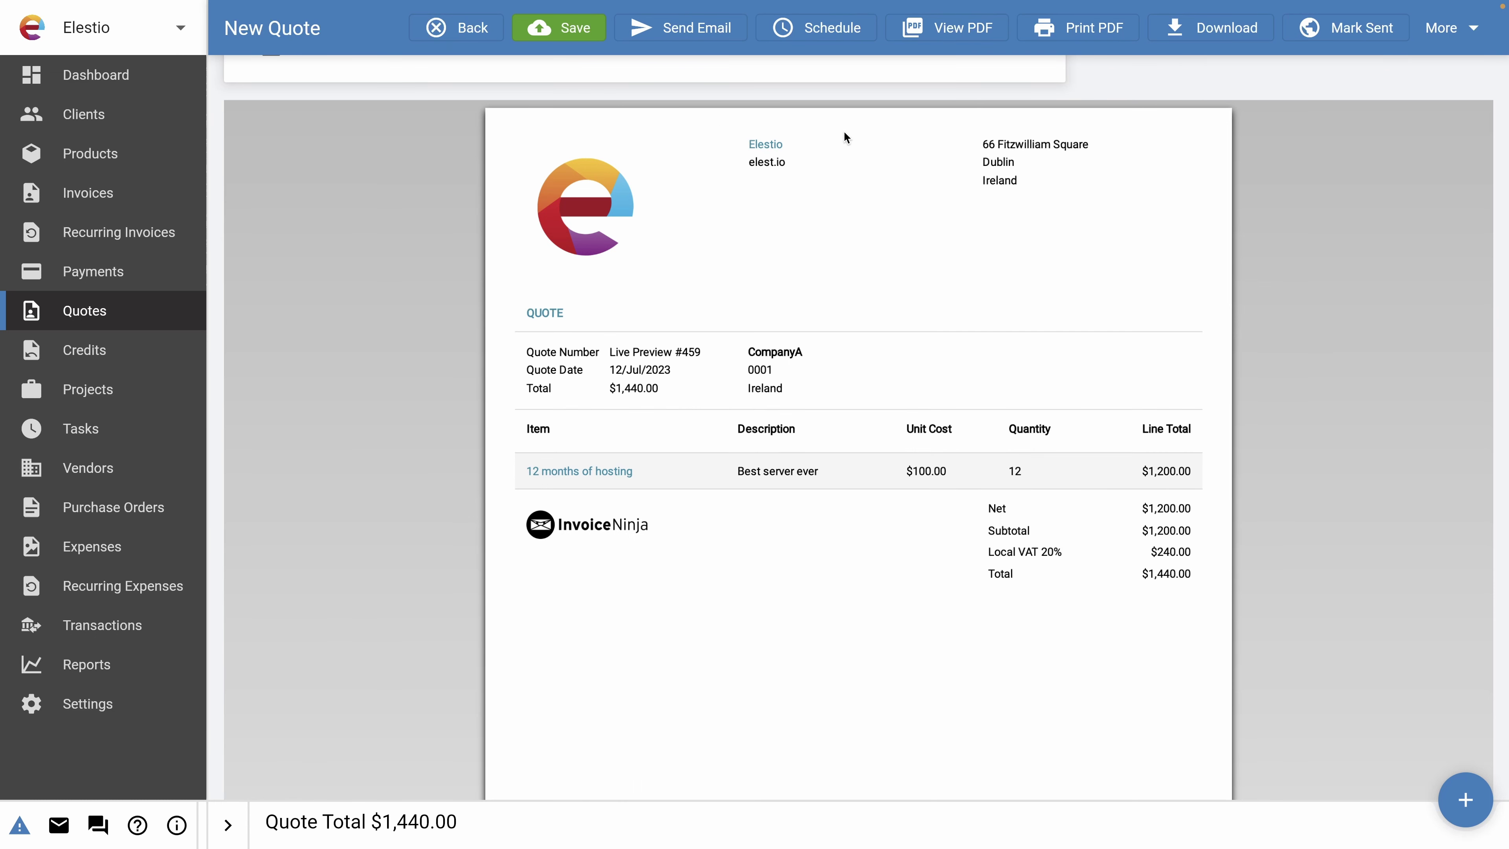
pyautogui.scroll(3, 725, 580)
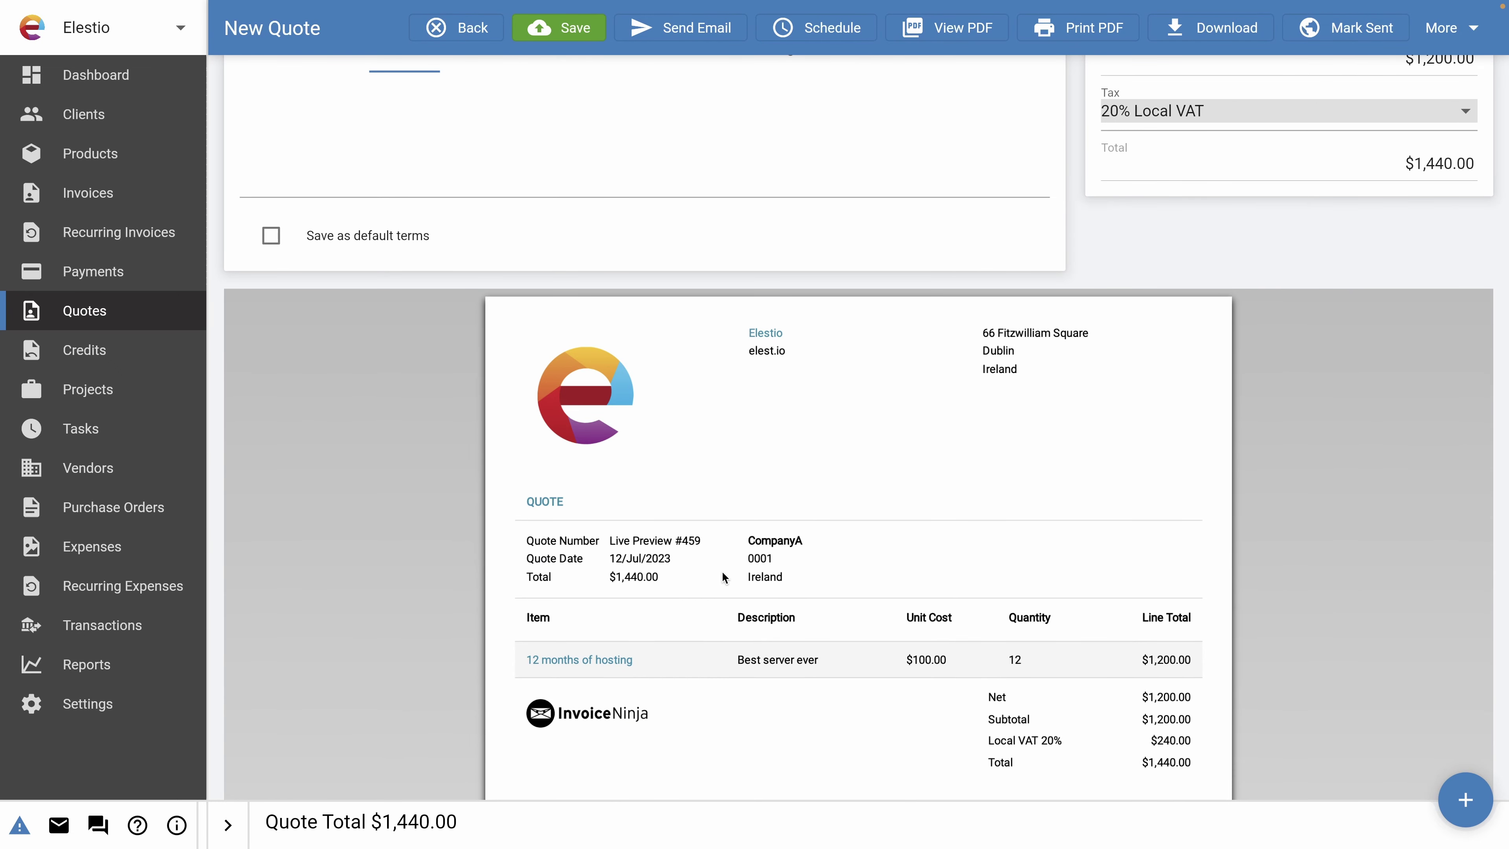
pyautogui.scroll(6, 725, 578)
pyautogui.click(542, 30)
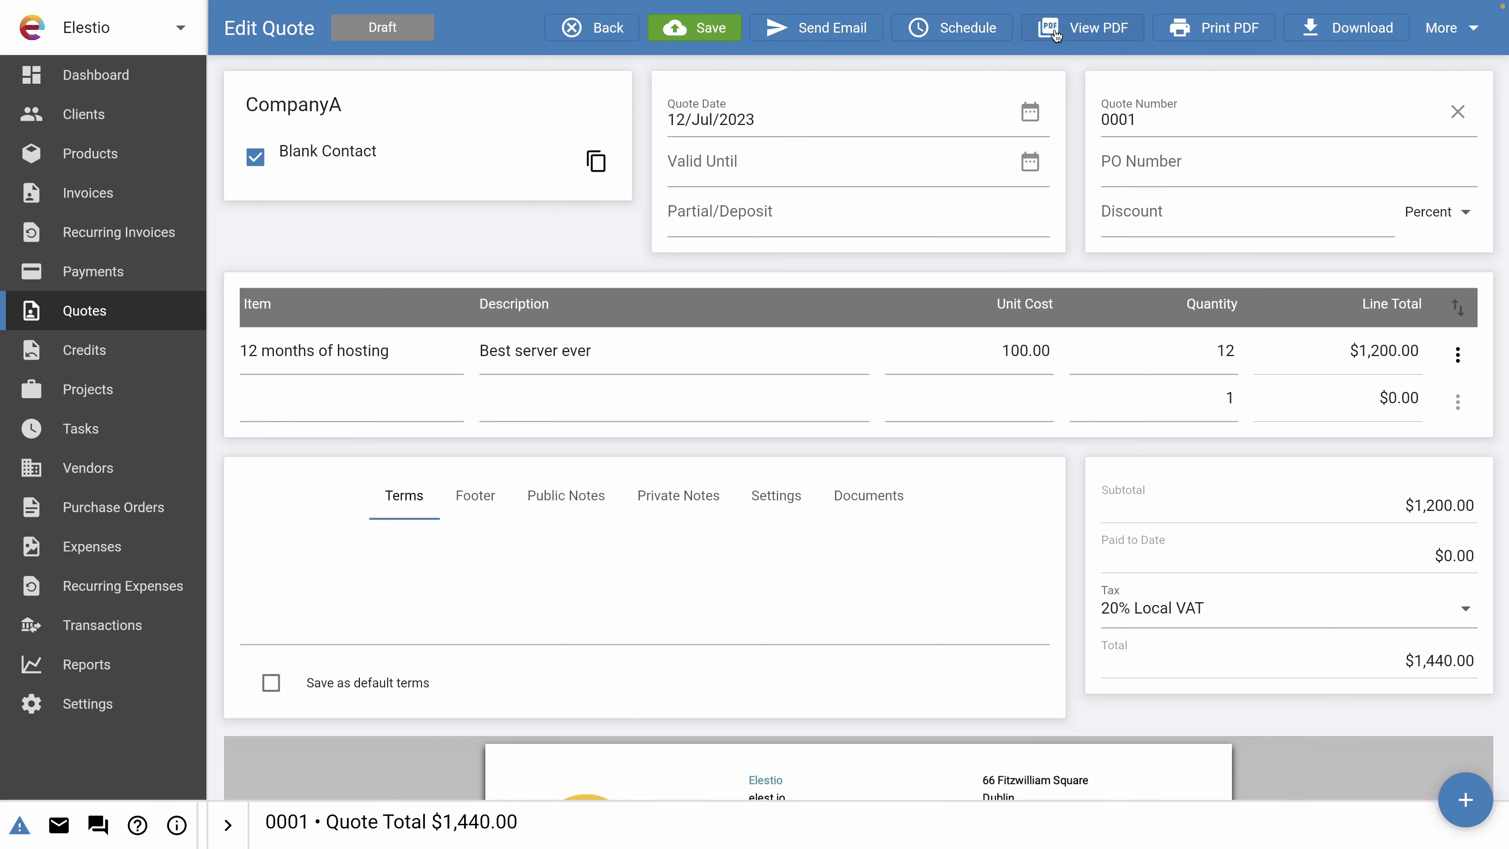
pyautogui.scroll(-5, 821, 547)
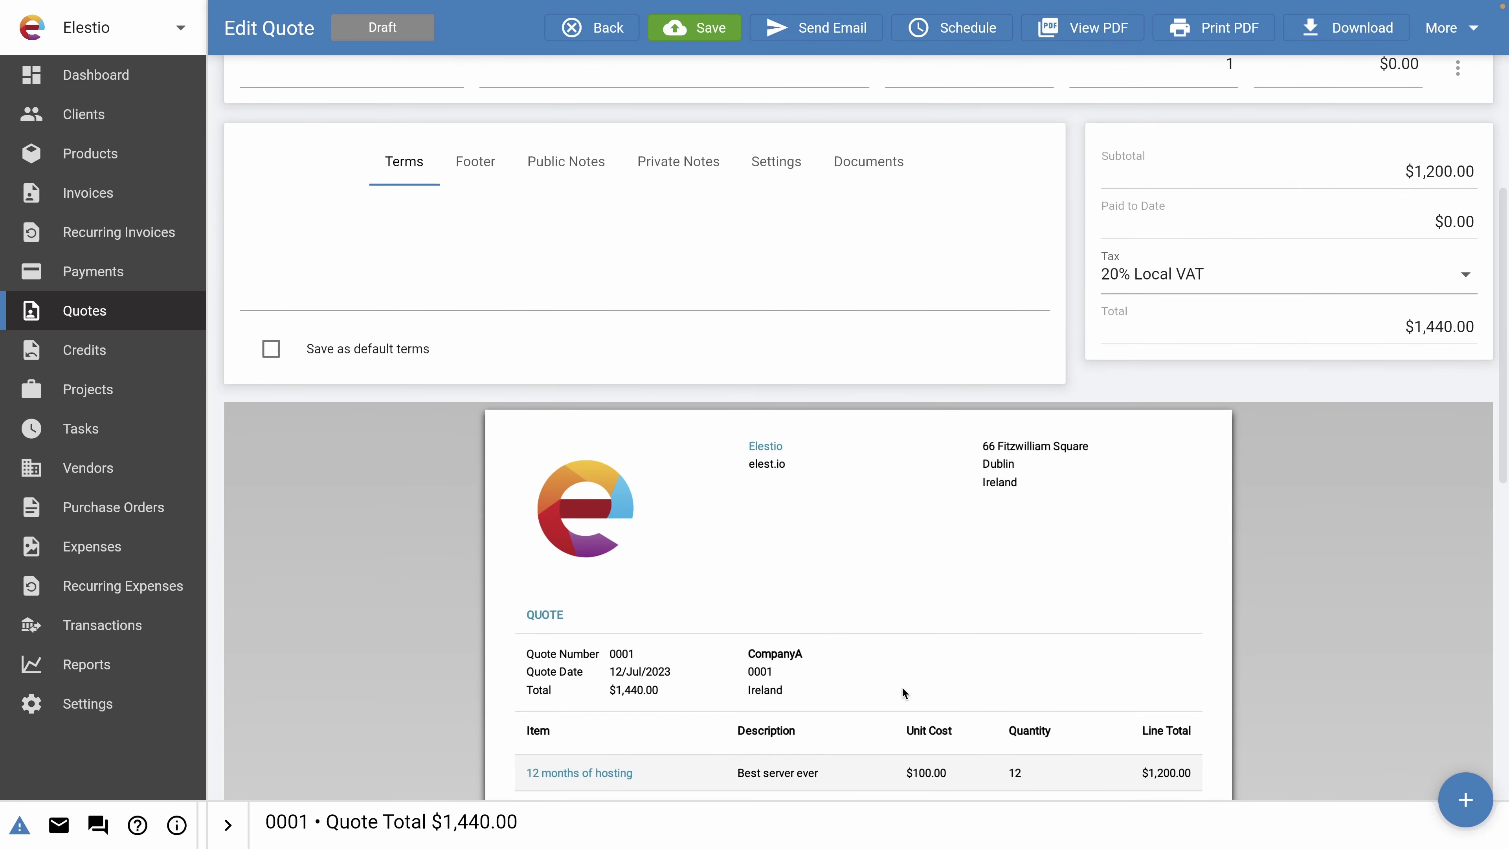
pyautogui.scroll(5, 957, 599)
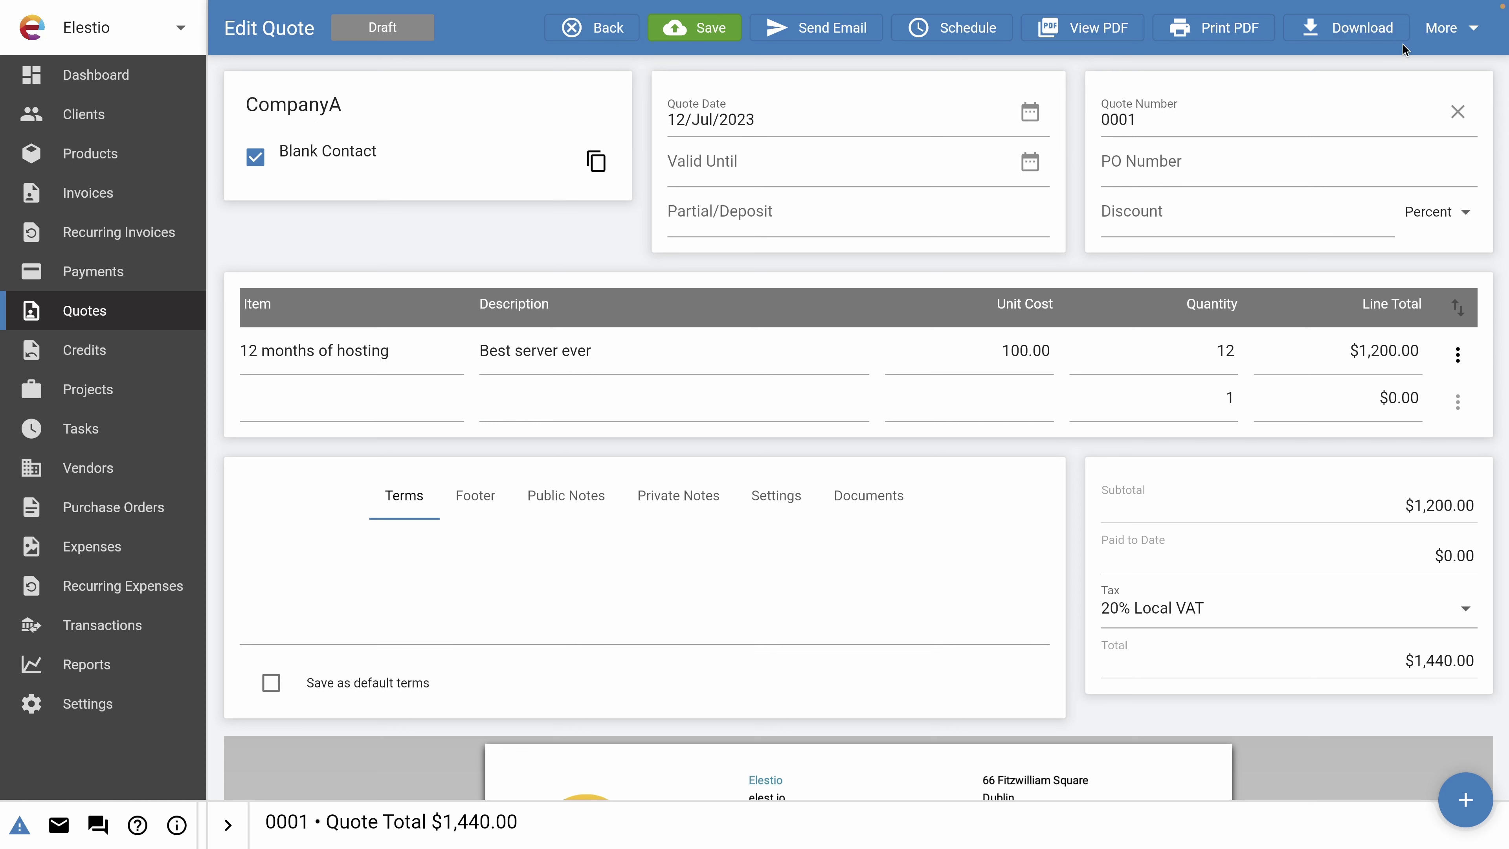
pyautogui.click(1450, 27)
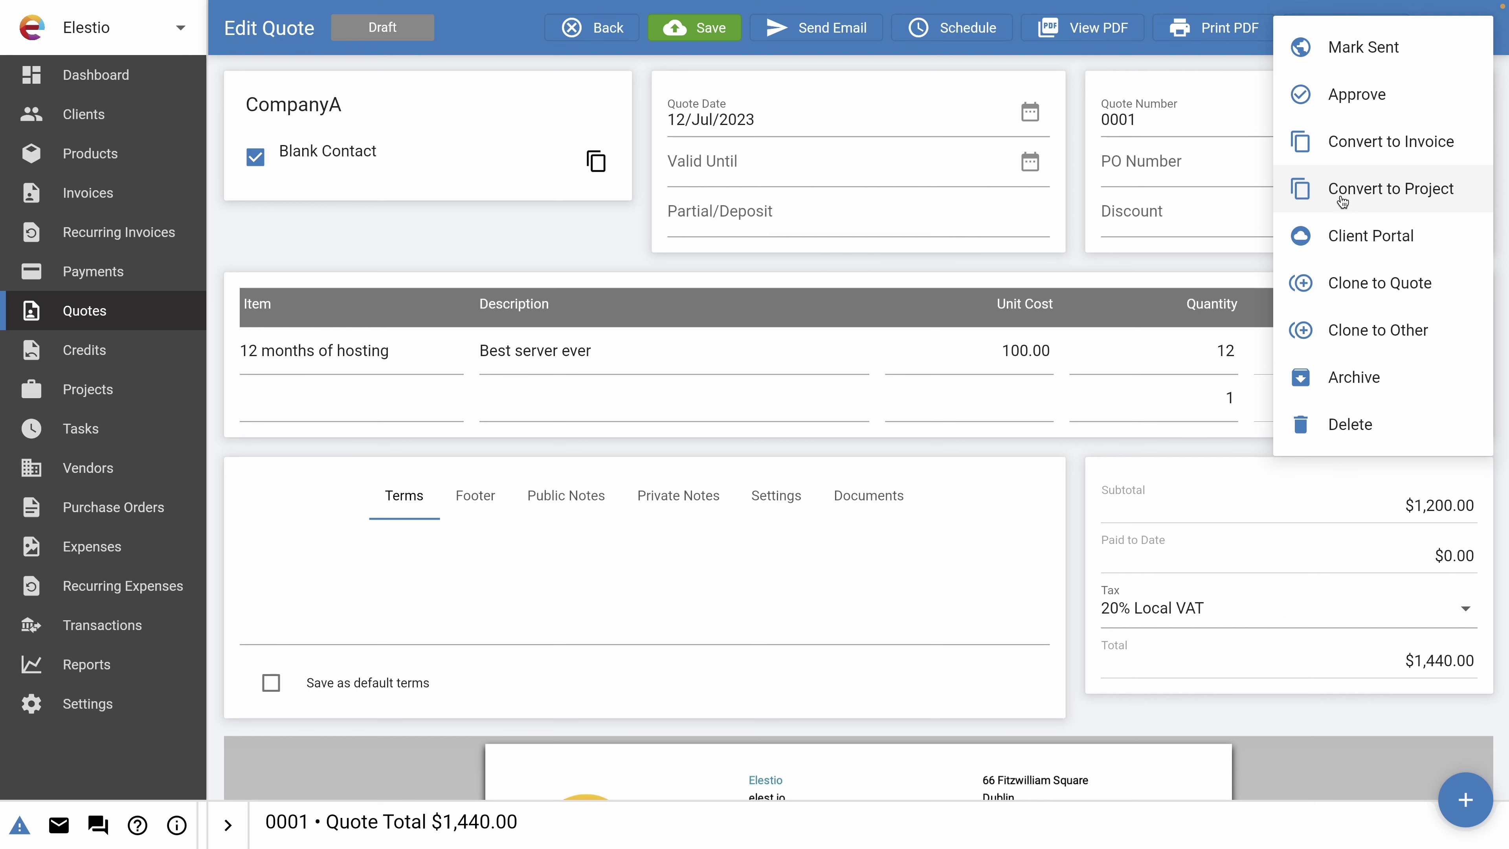
pyautogui.click(1310, 240)
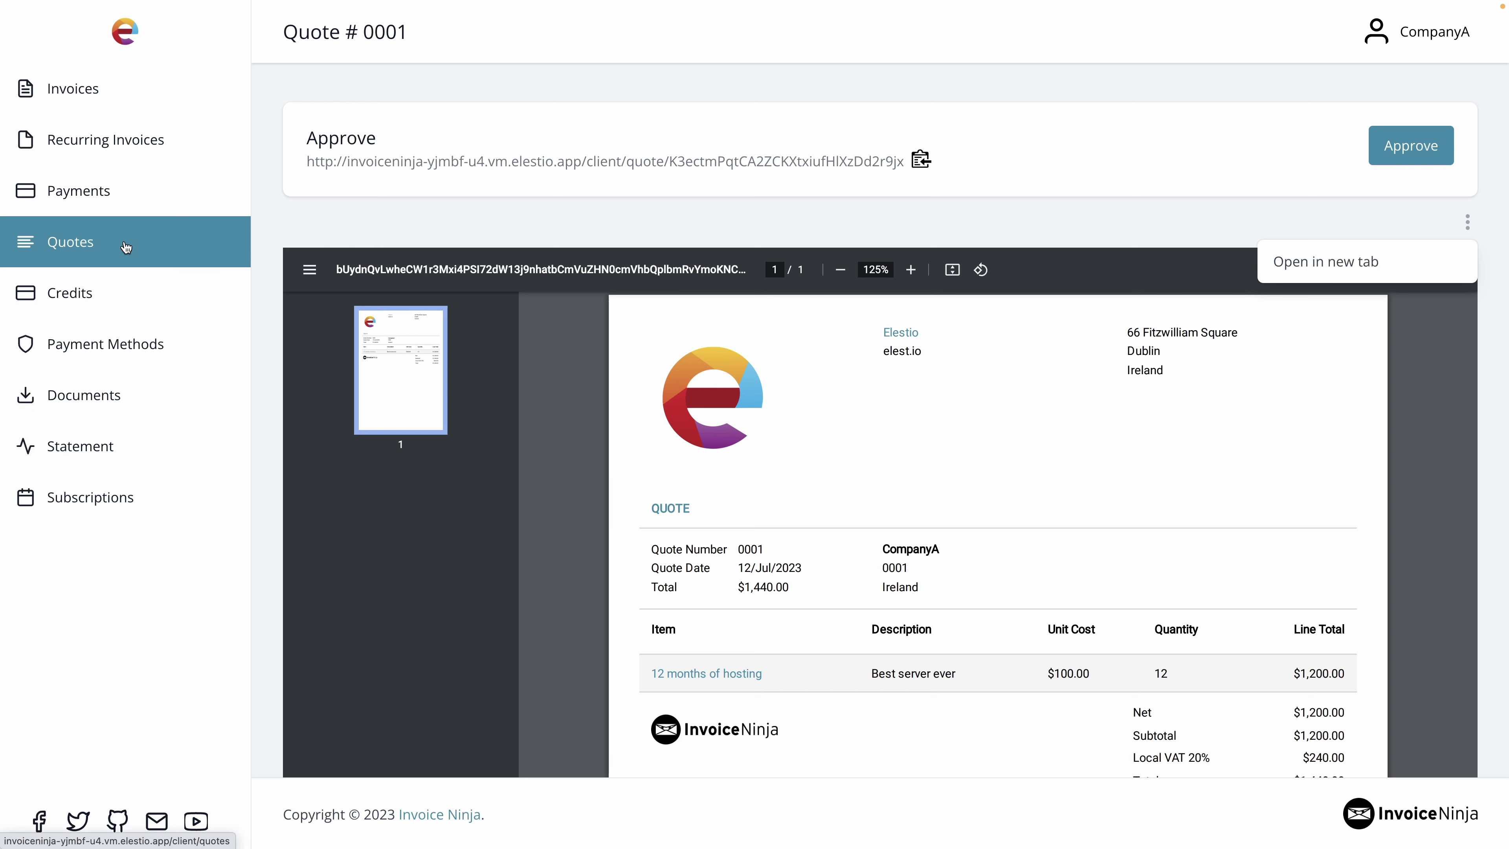
pyautogui.click(76, 95)
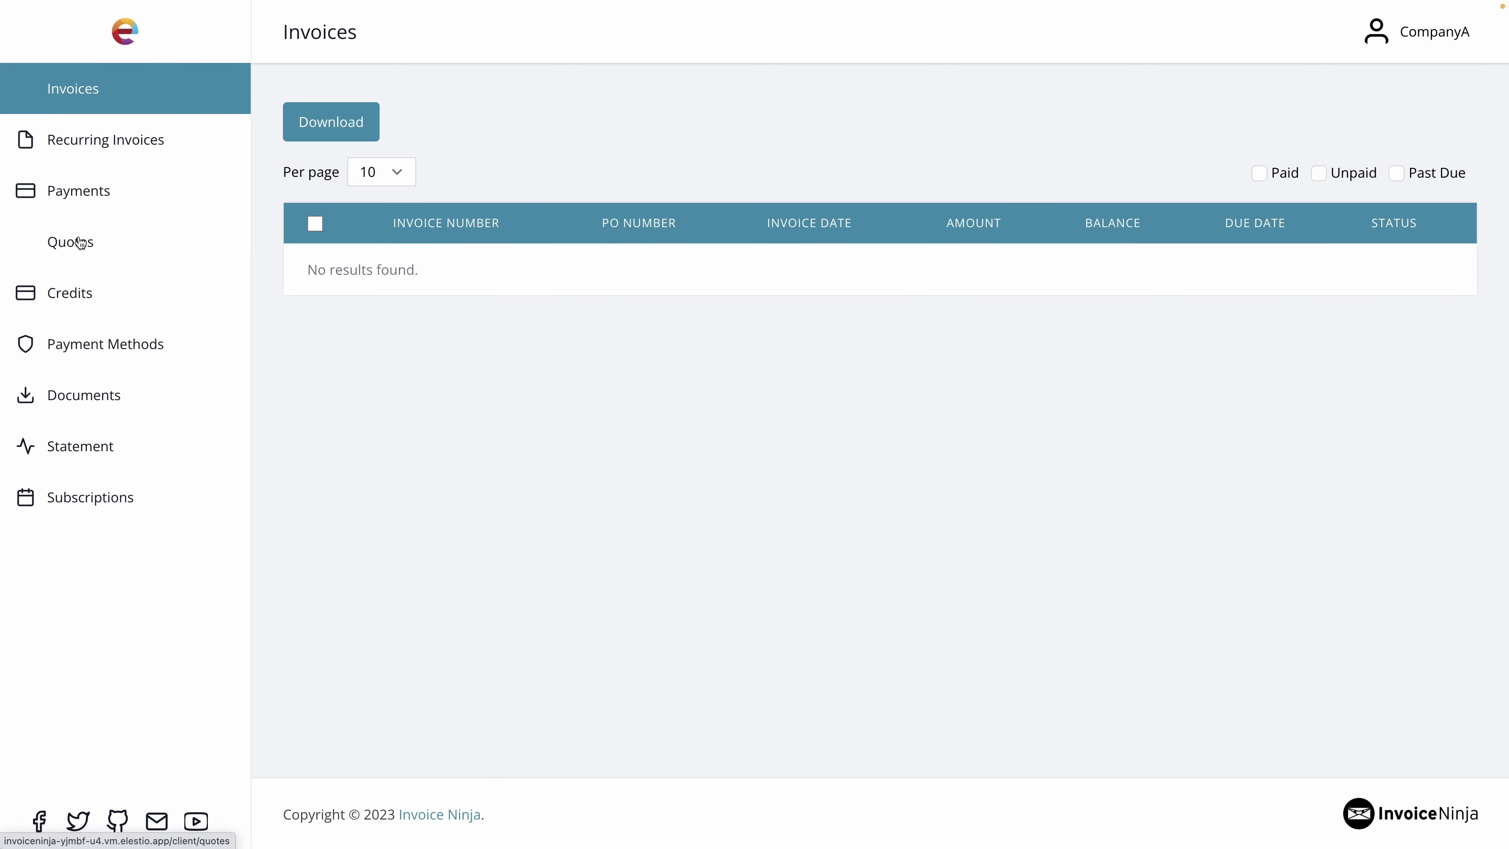
pyautogui.click(66, 255)
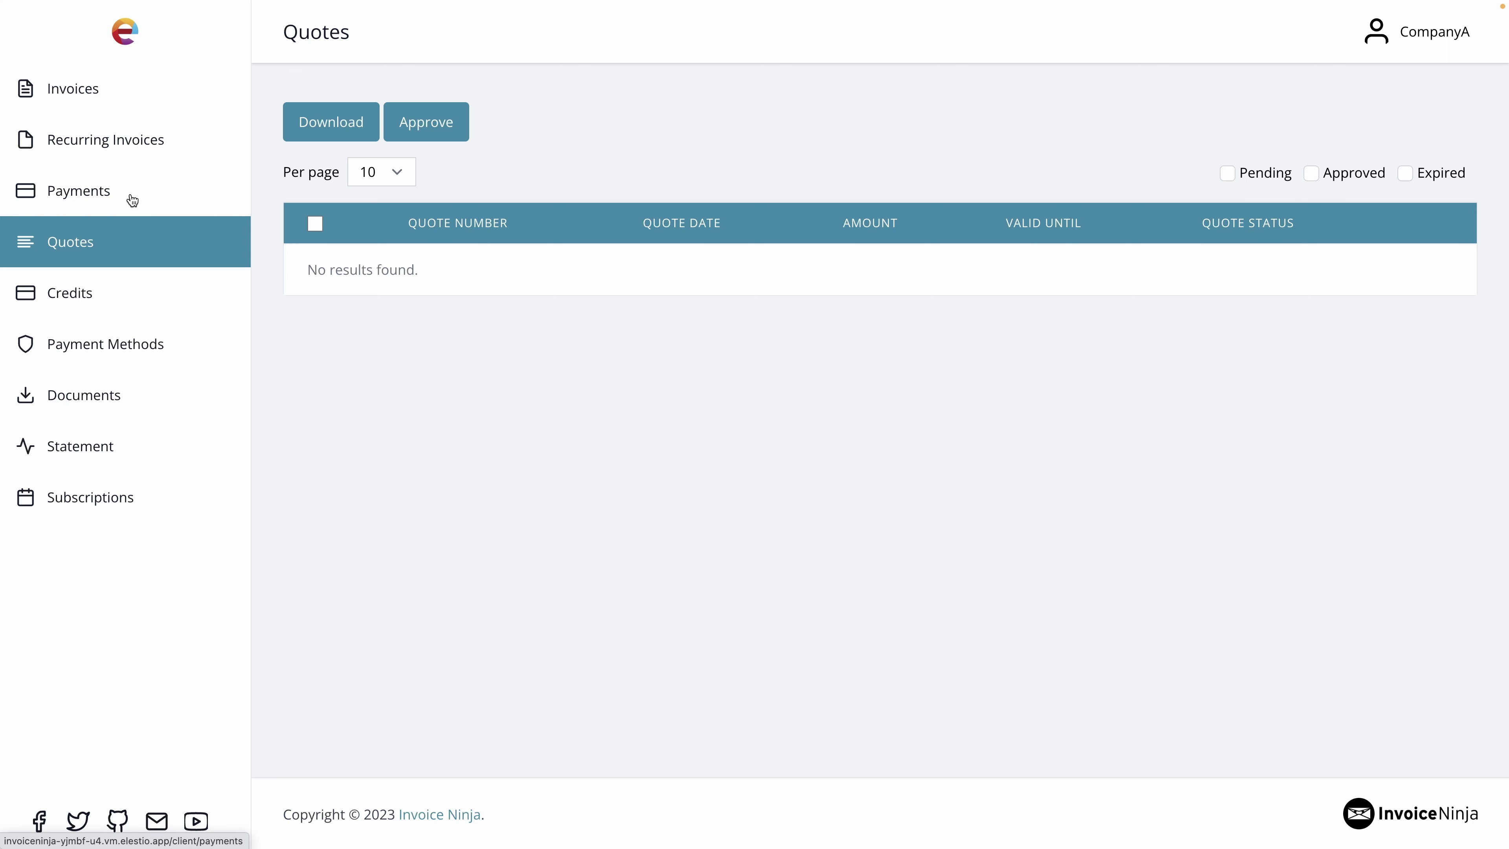
pyautogui.click(126, 103)
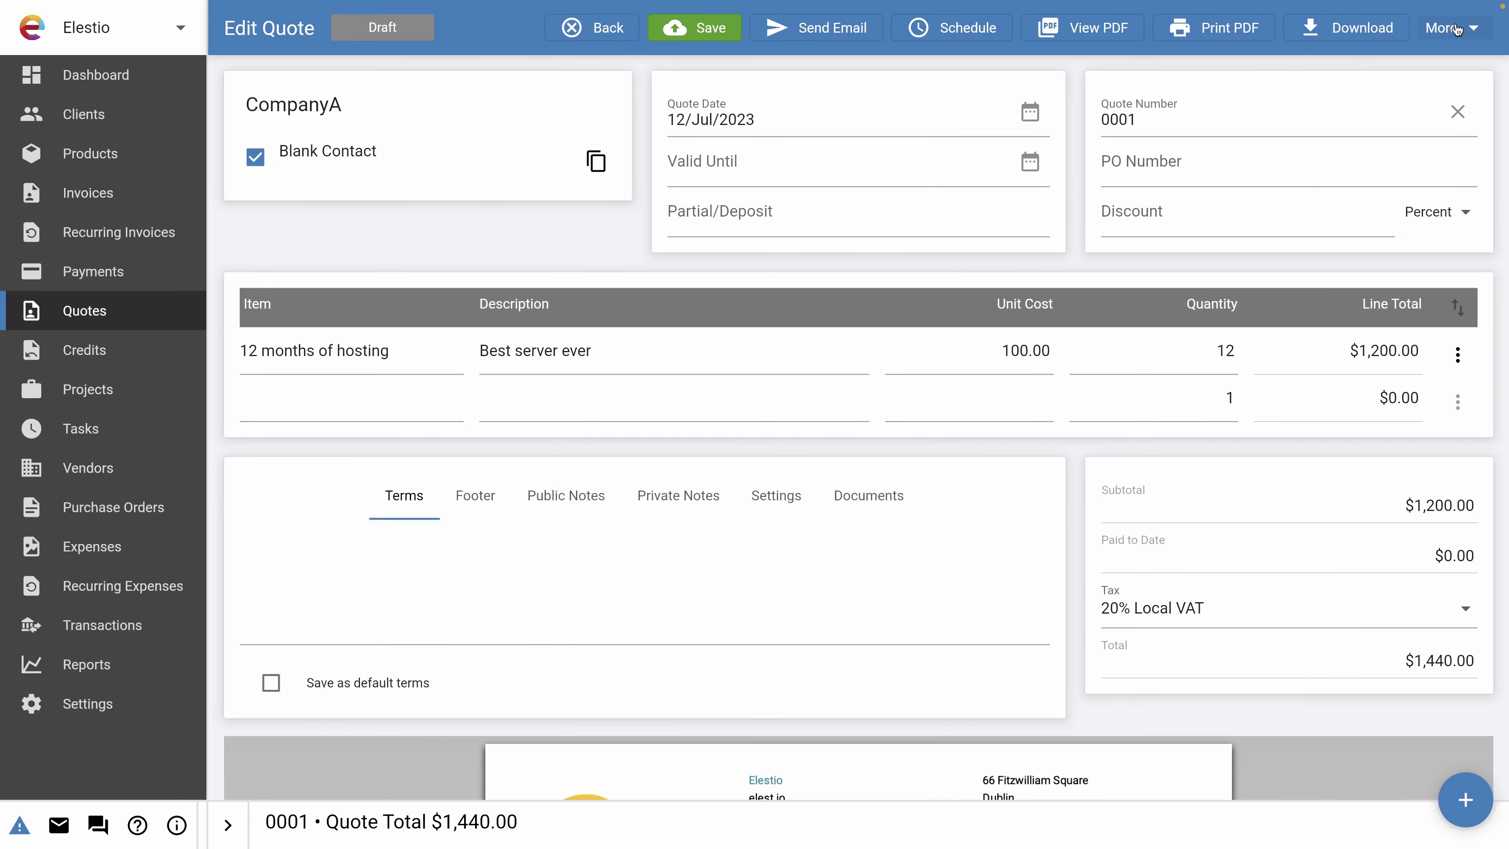
# Convert quote 0001 into an invoice and open the resulting draft invoice 0001 for editing.
pyautogui.click(1445, 27)
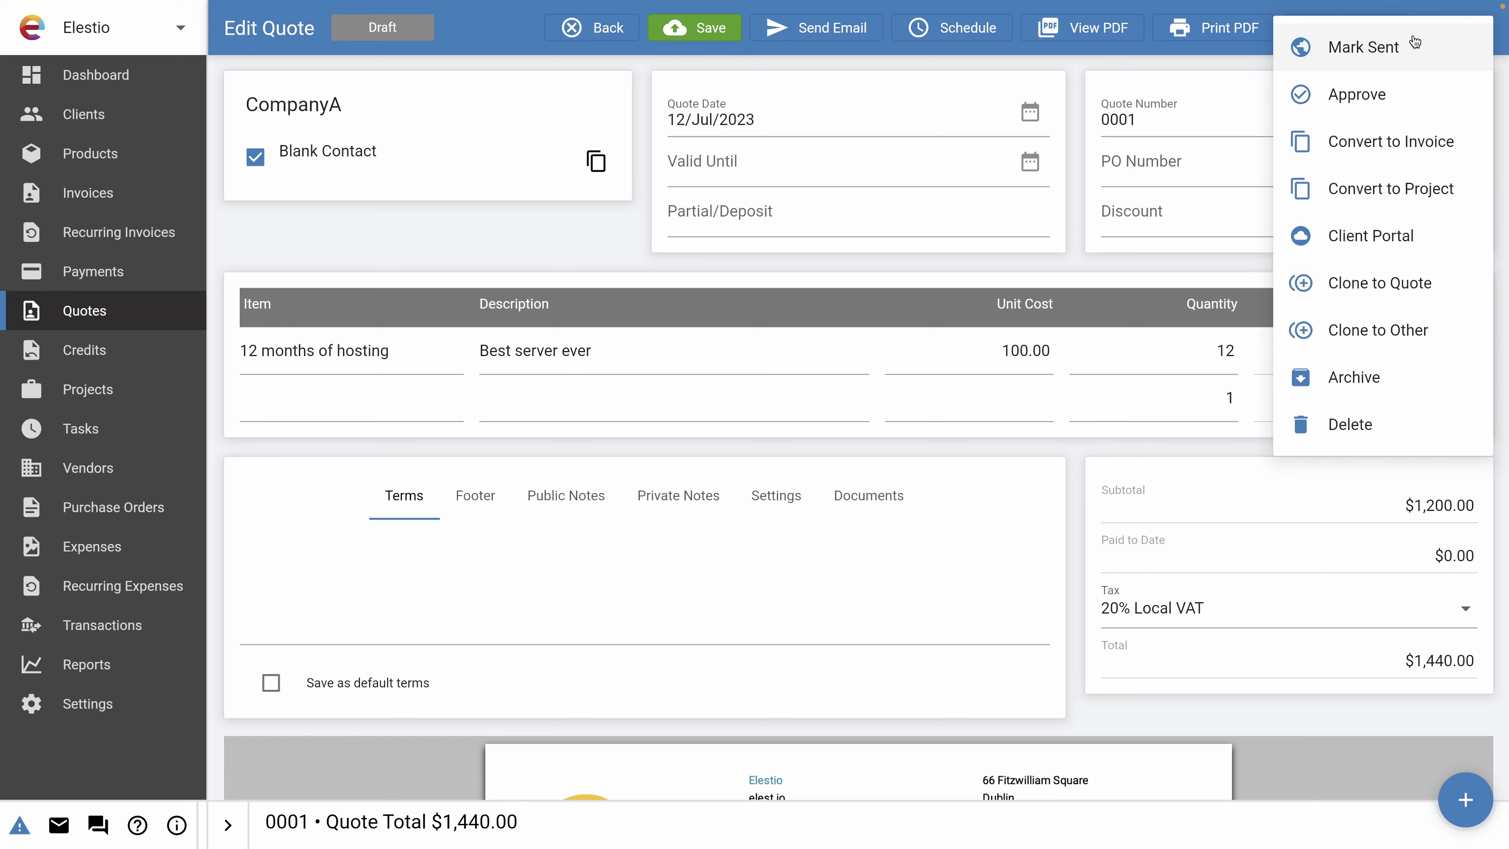
pyautogui.click(1341, 141)
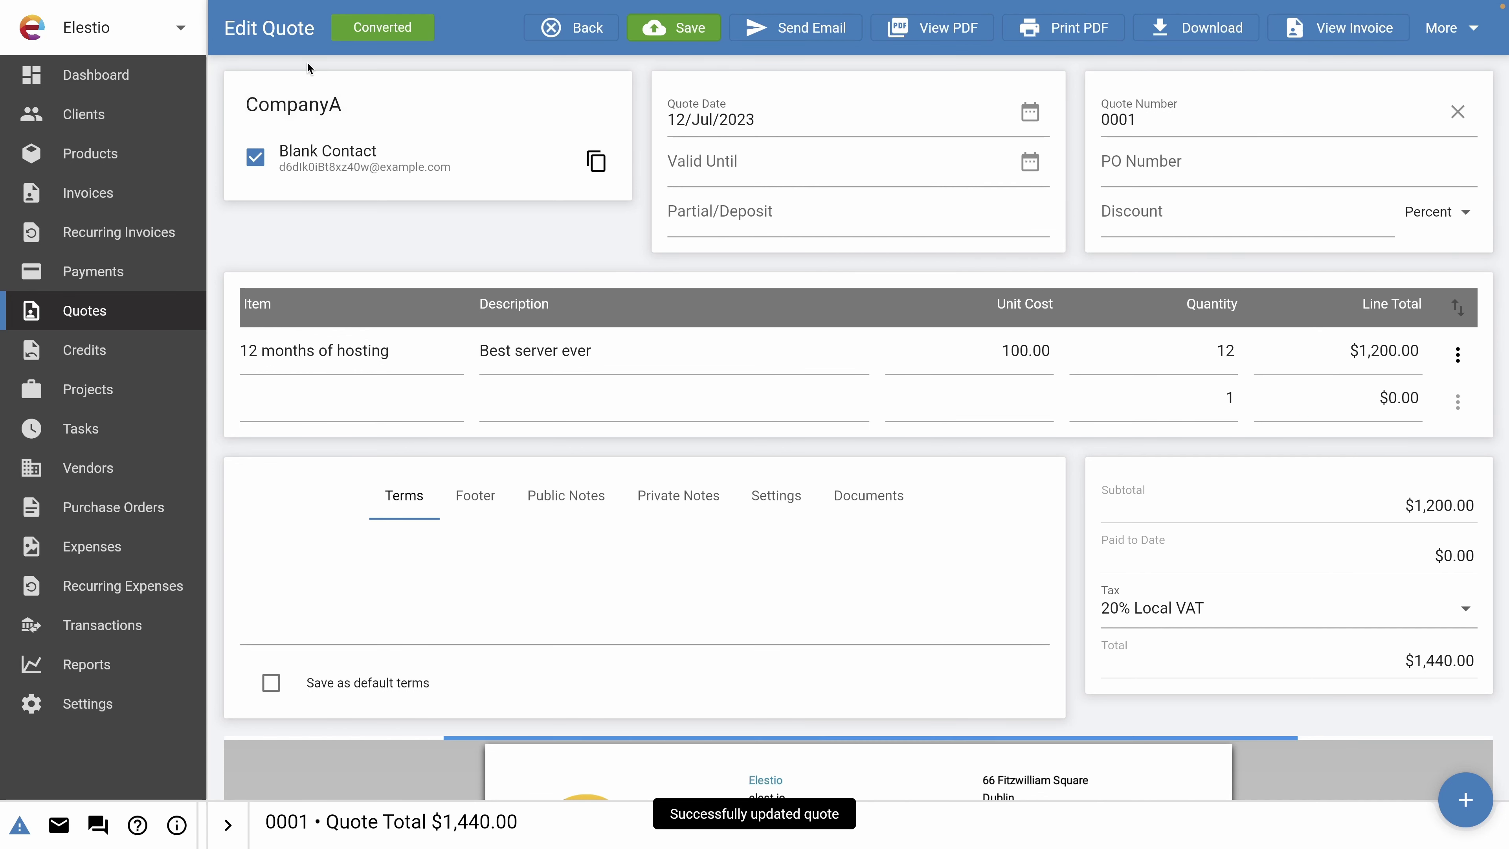
pyautogui.click(107, 202)
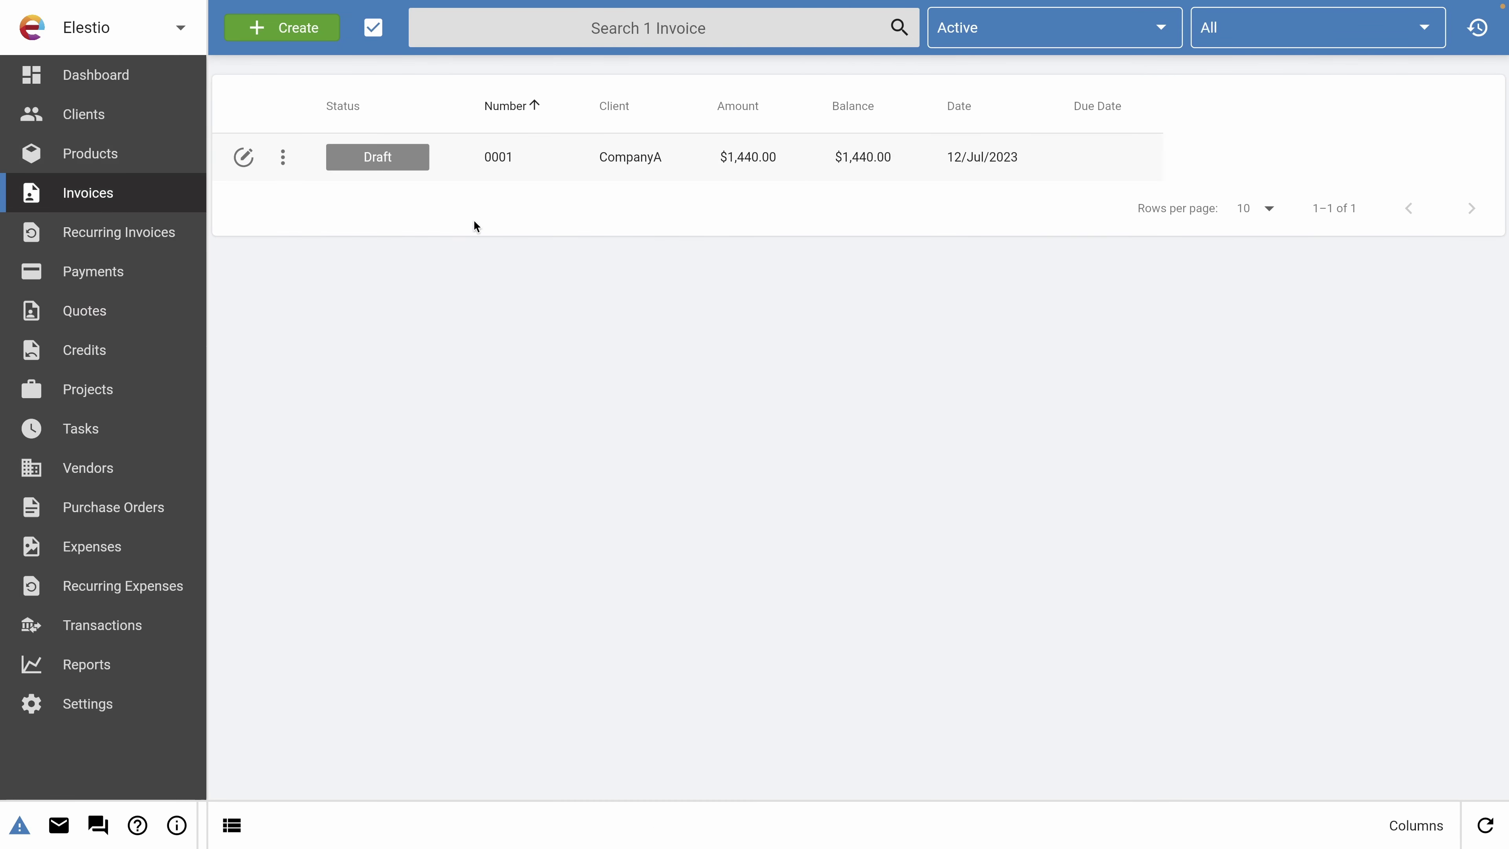
pyautogui.click(446, 150)
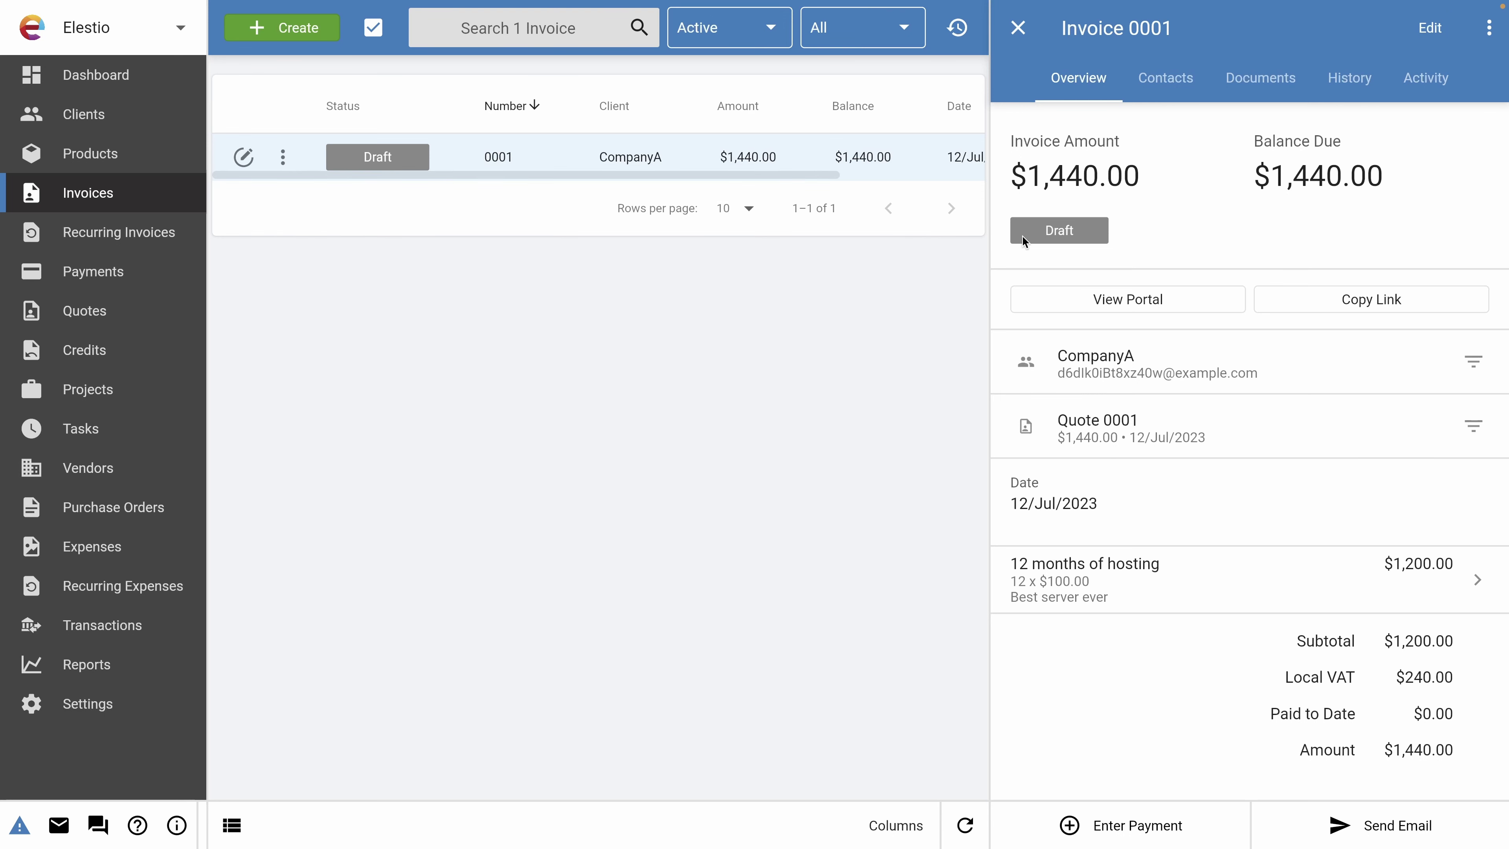
pyautogui.click(1074, 223)
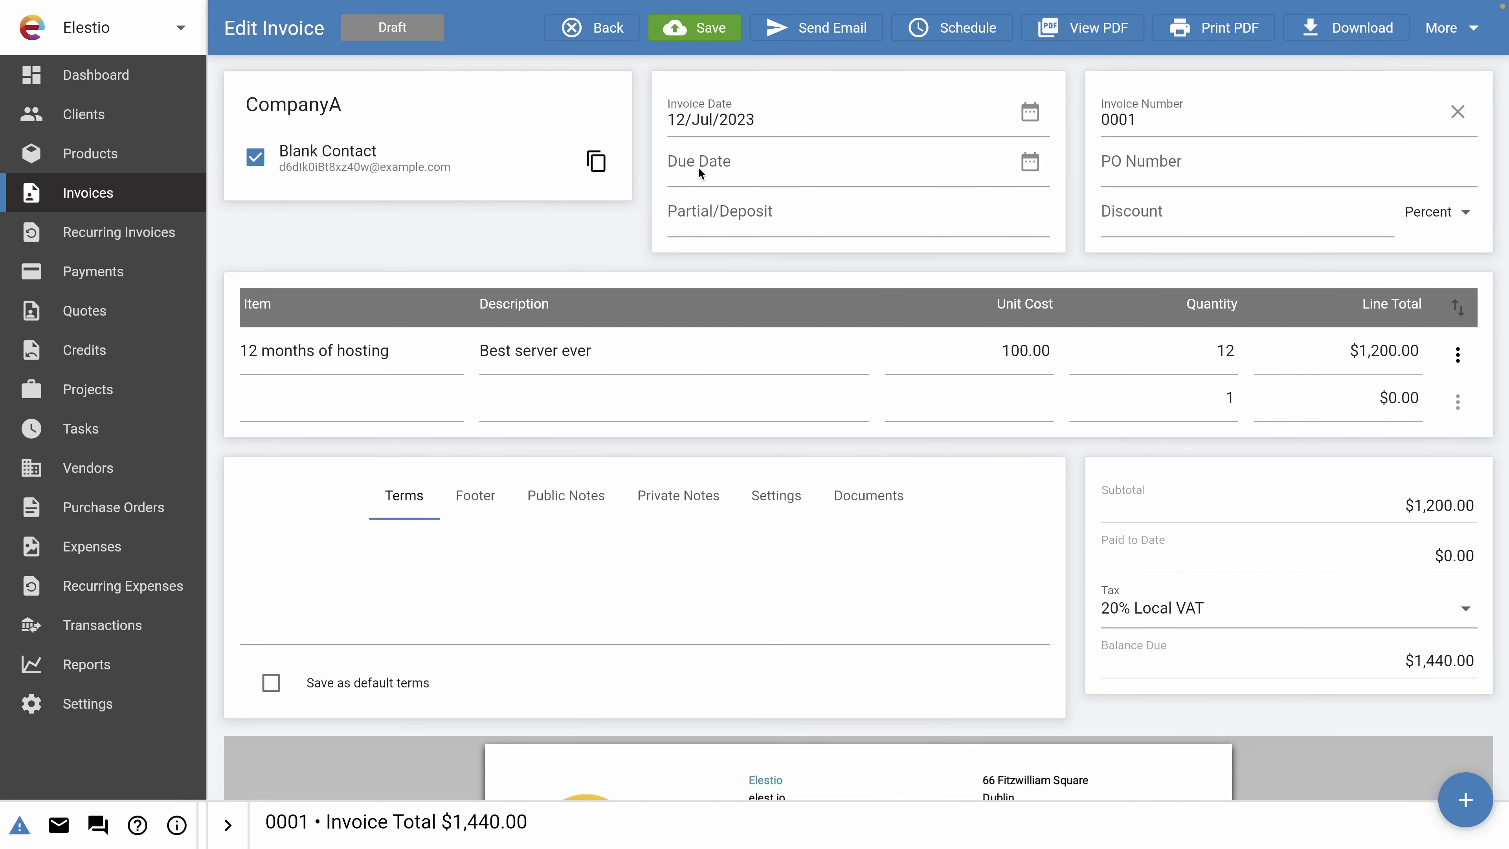
# Mark invoice 0001 as sent and save it.
pyautogui.click(1441, 30)
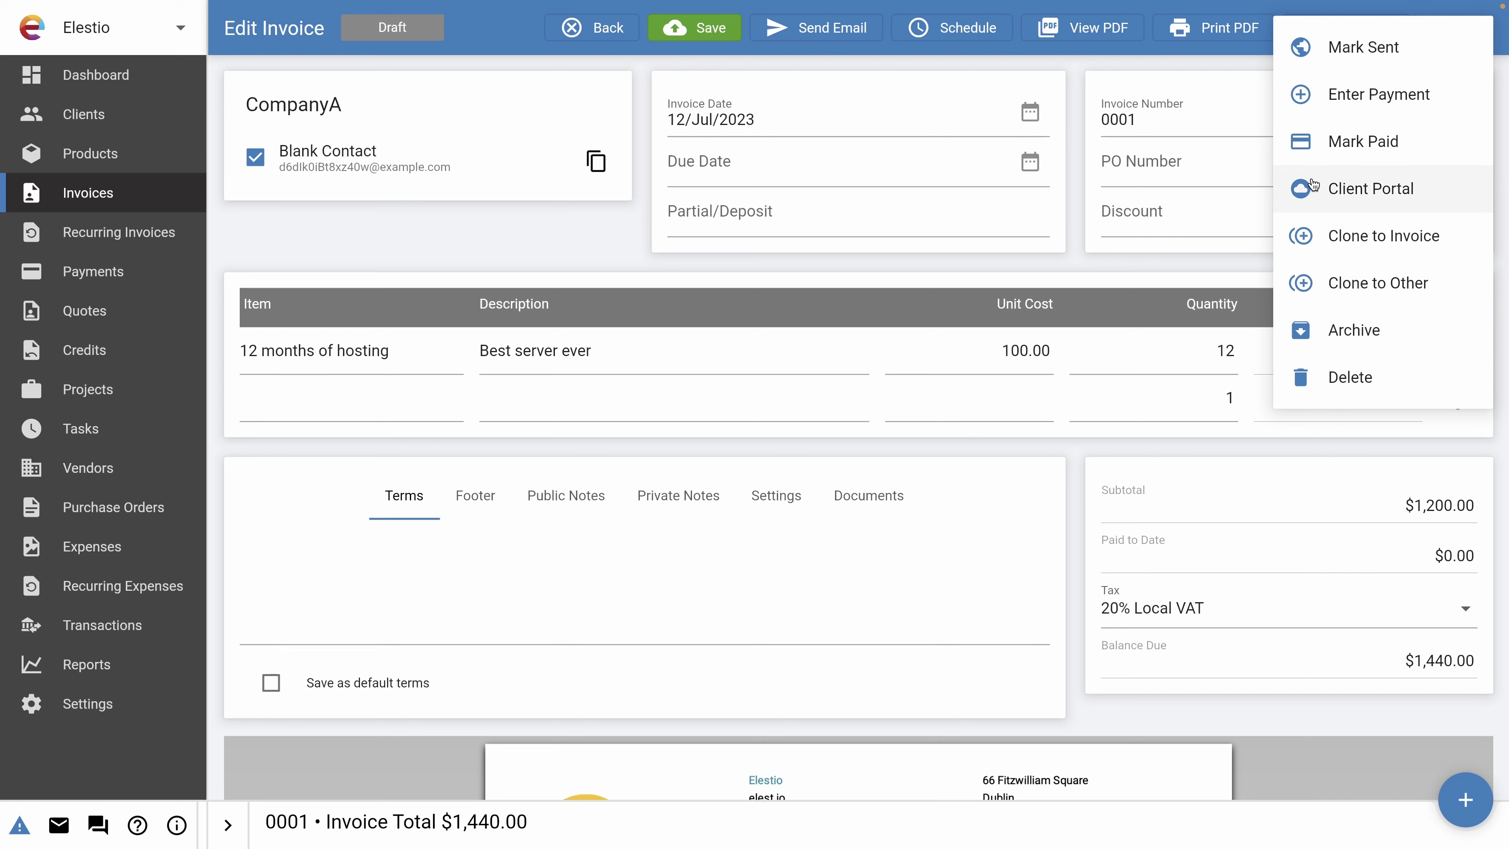
pyautogui.click(1372, 46)
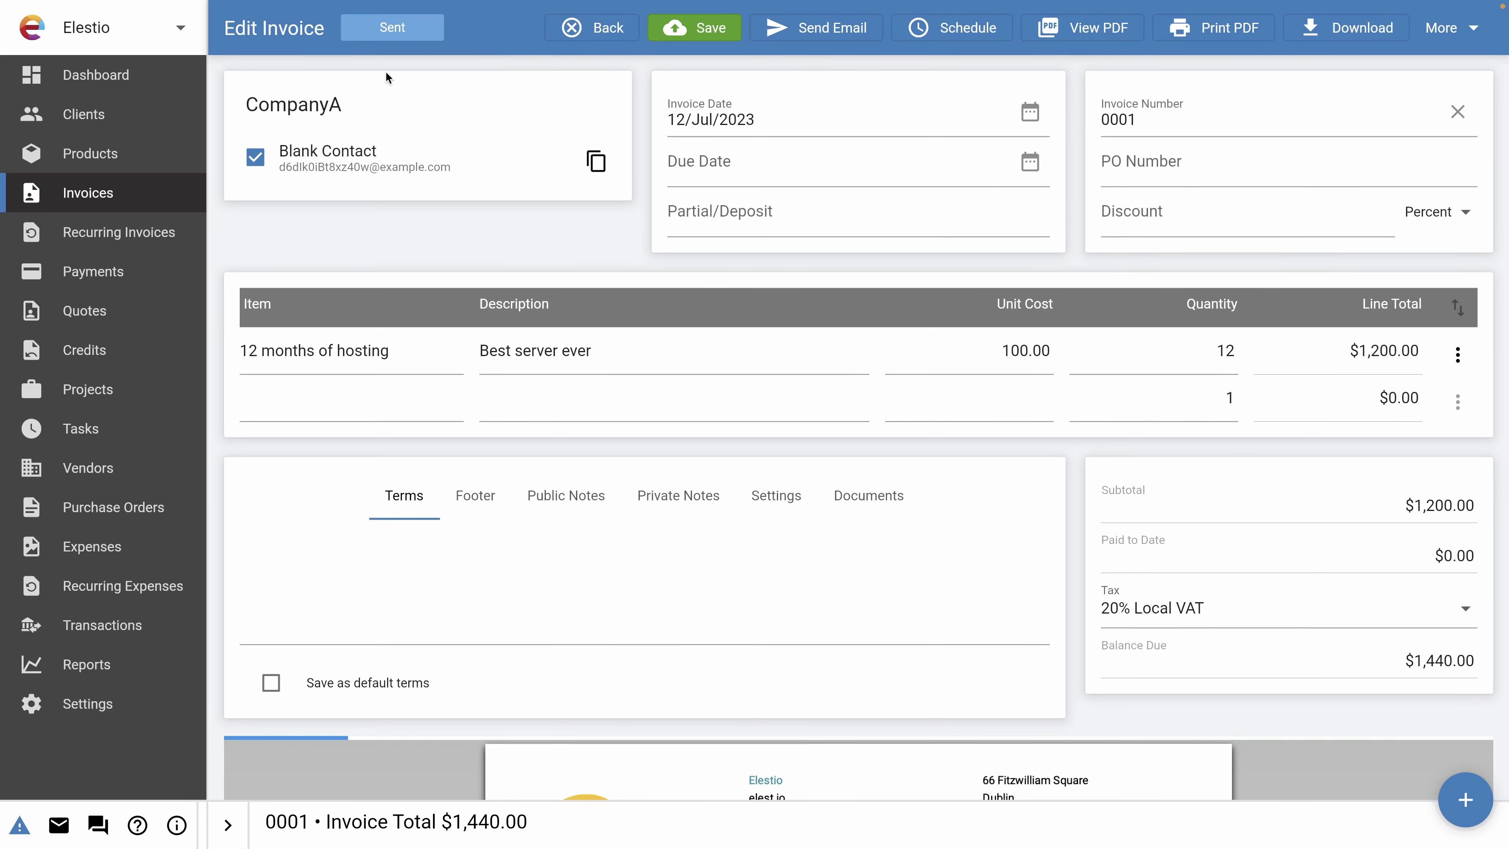
pyautogui.scroll(10, 532, 598)
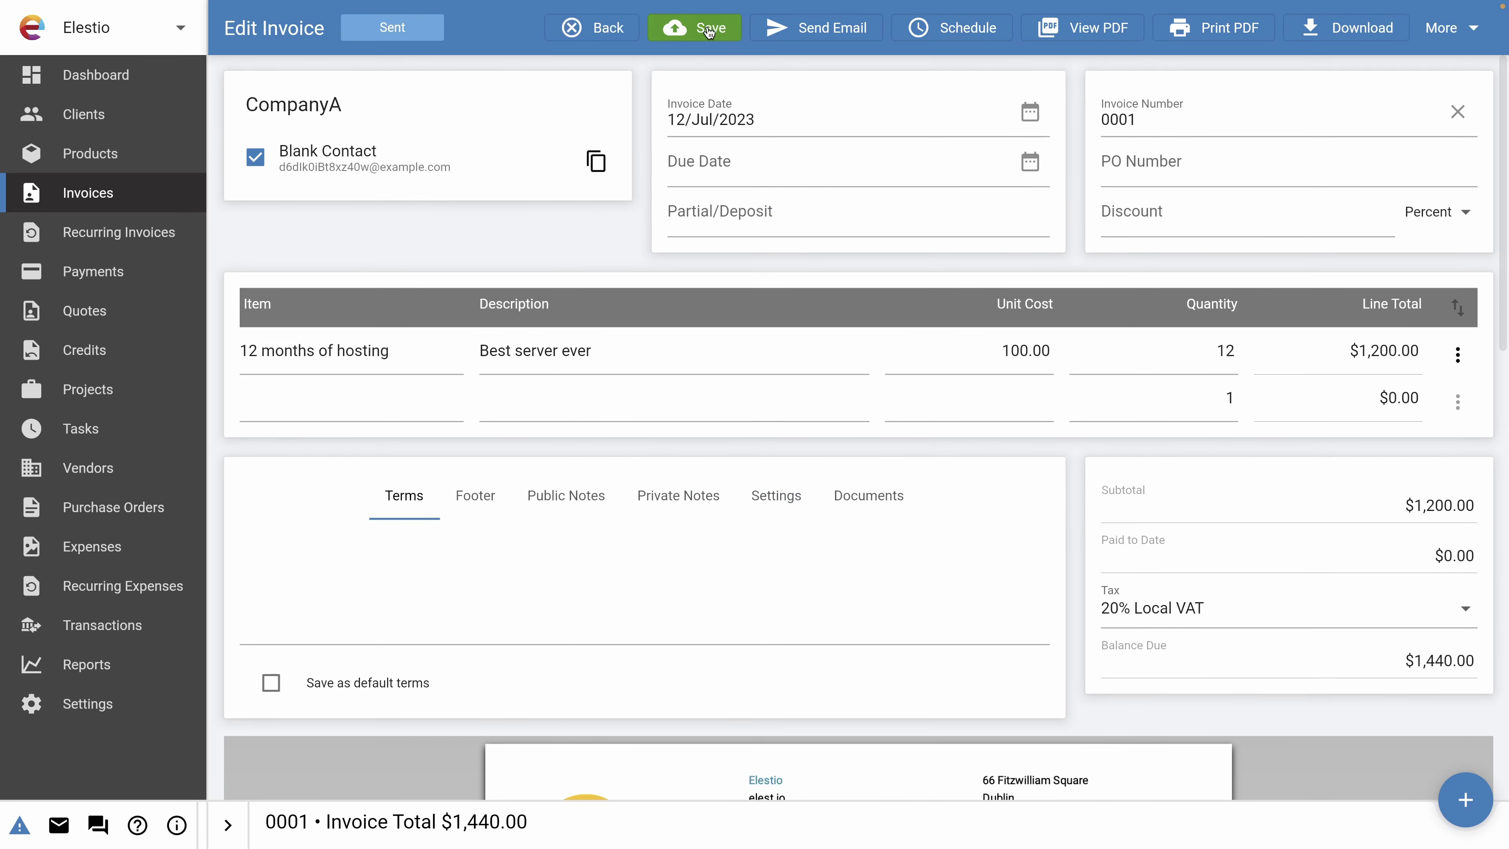
pyautogui.click(709, 30)
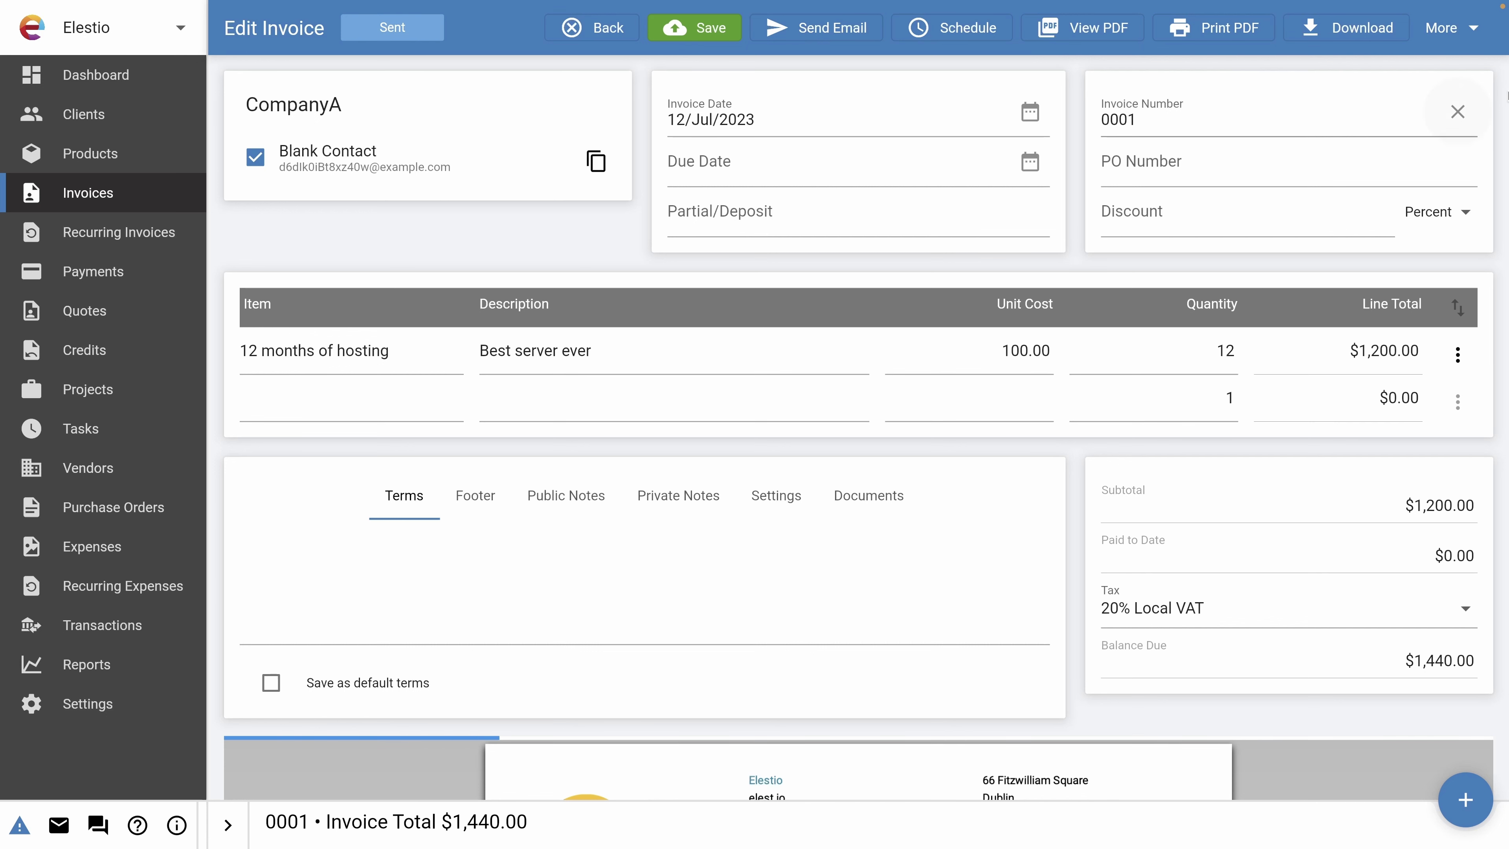
# Mark invoice 0001 as paid and return to the invoices list.
pyautogui.click(1470, 35)
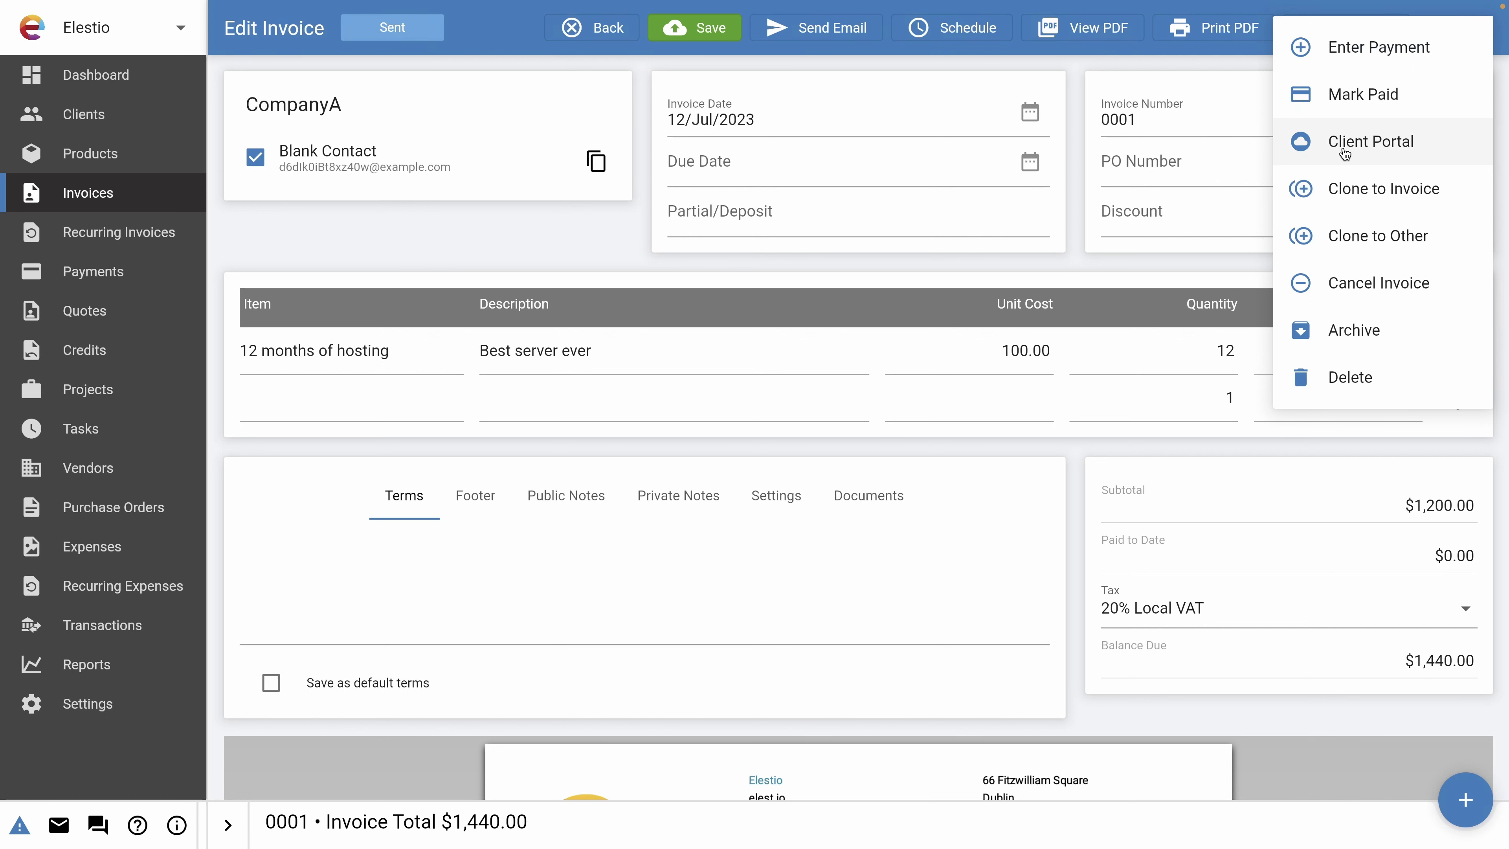
pyautogui.click(1376, 110)
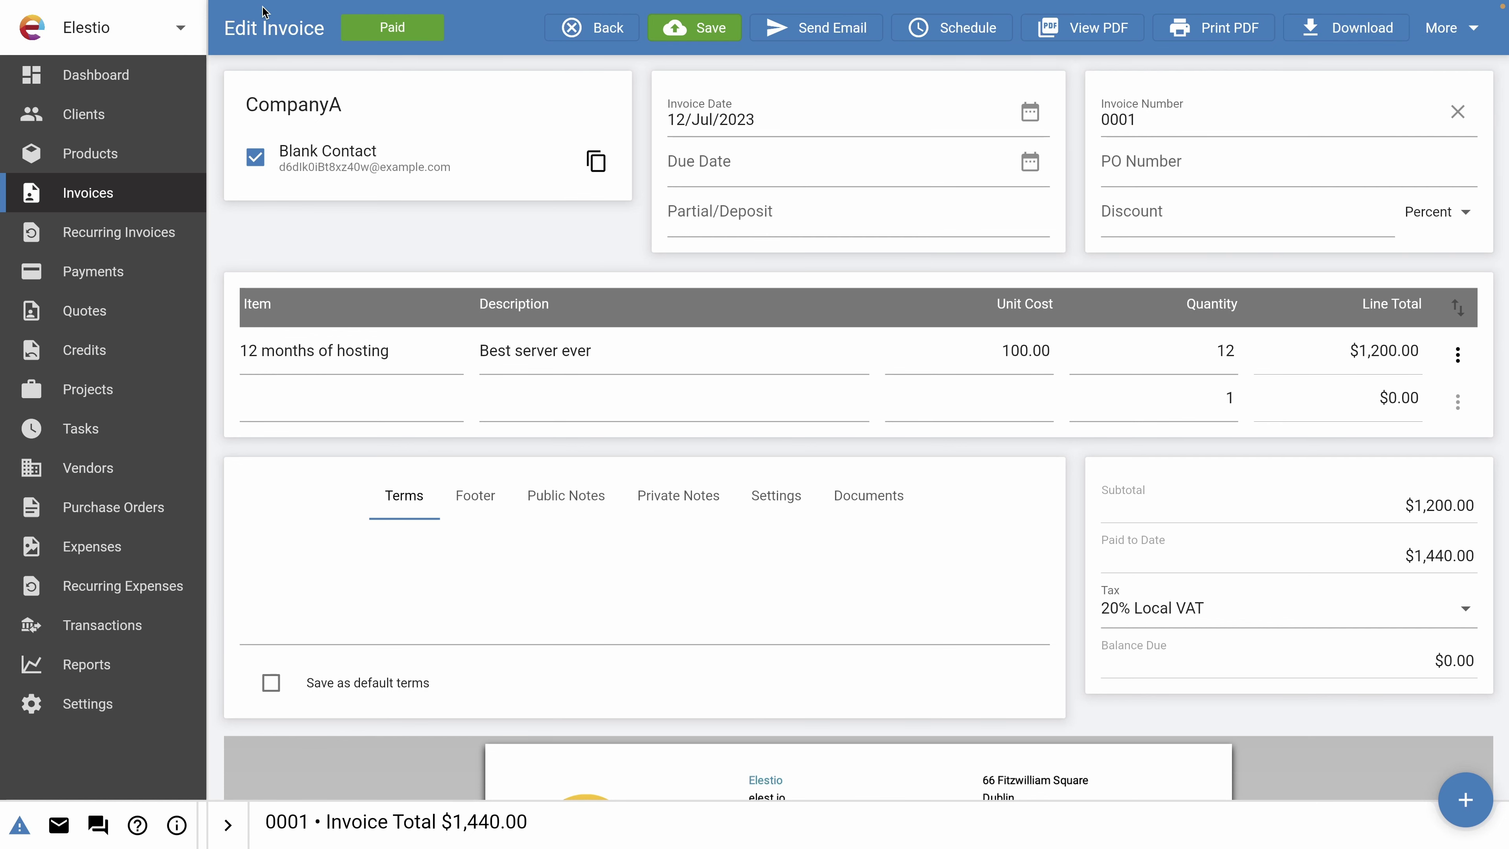
pyautogui.click(88, 202)
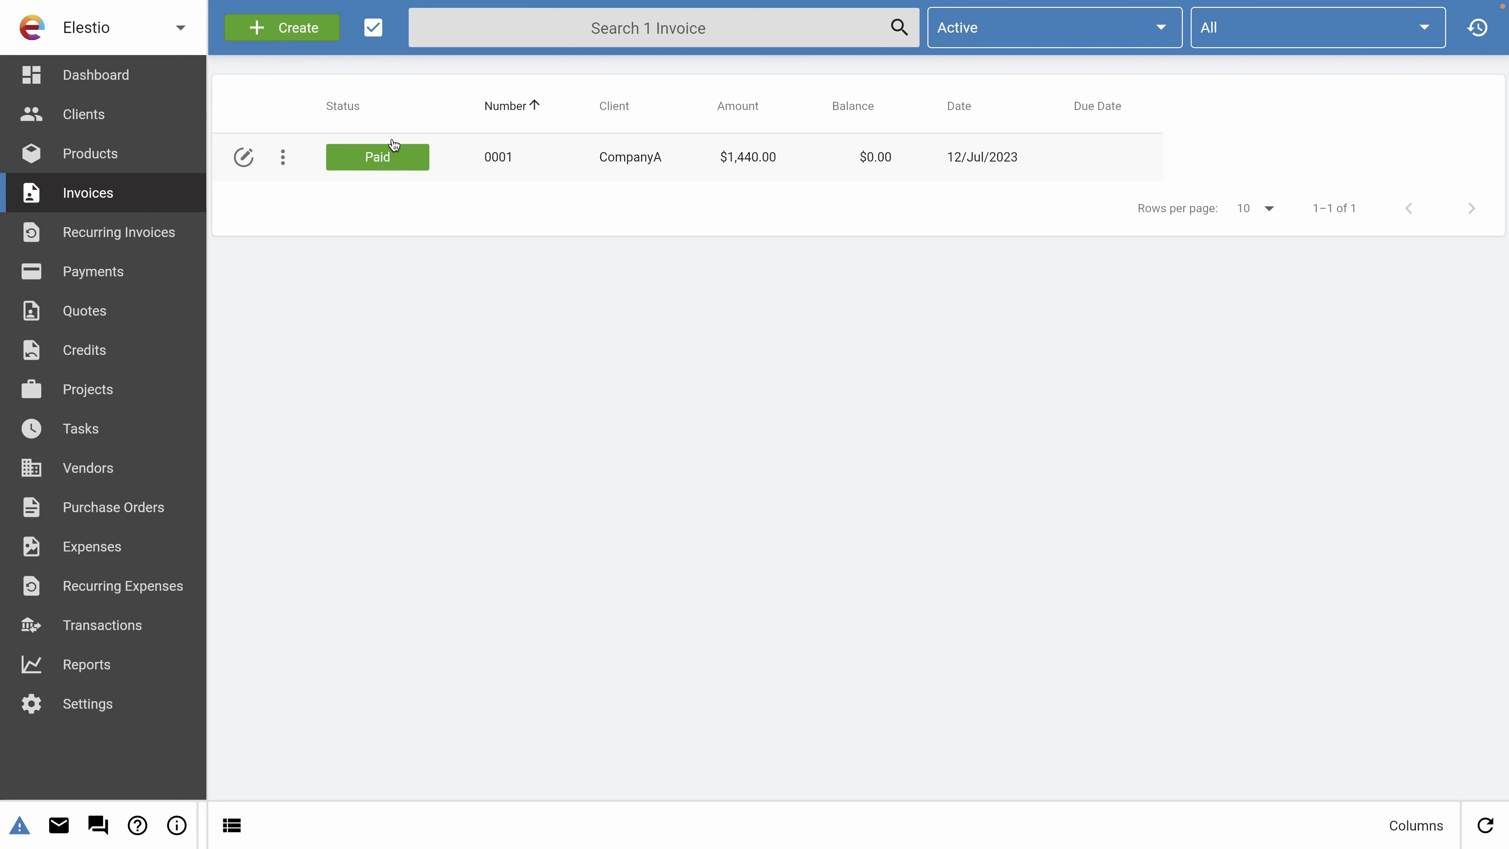
pyautogui.click(1050, 39)
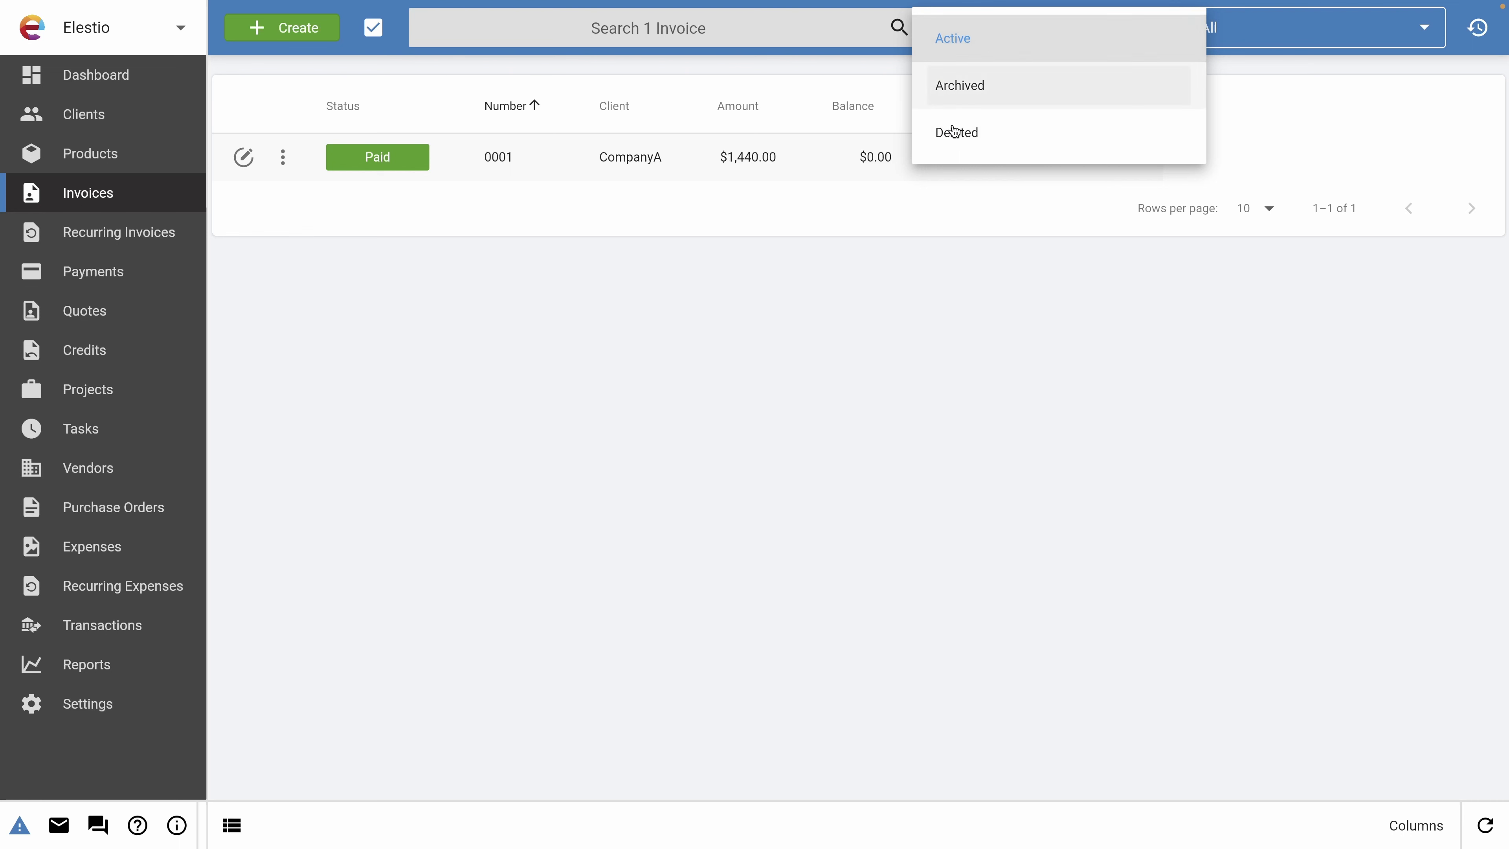
pyautogui.click(1255, 36)
pyautogui.click(1255, 36)
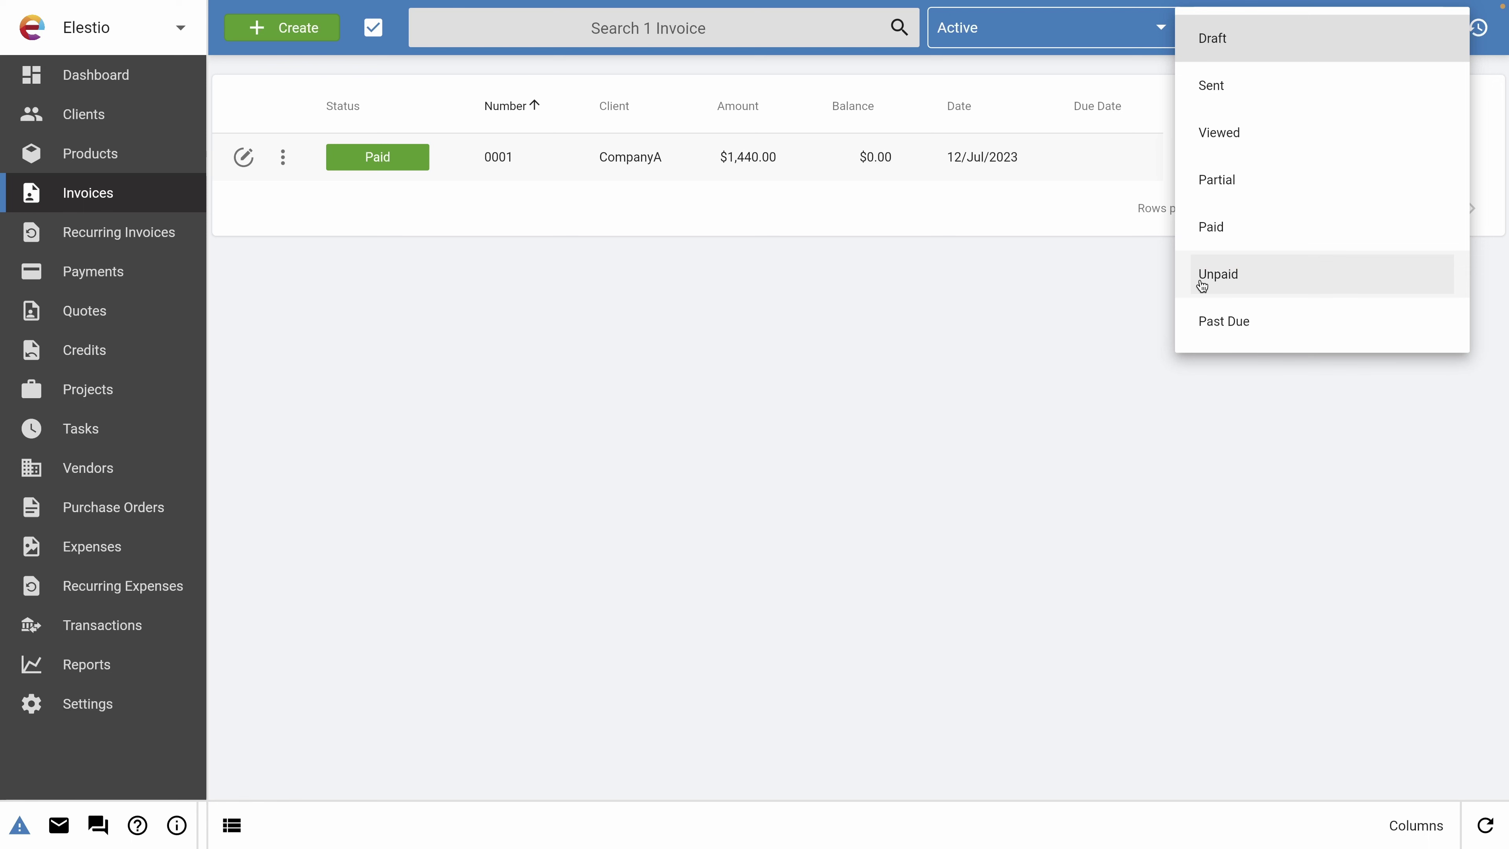
pyautogui.click(575, 315)
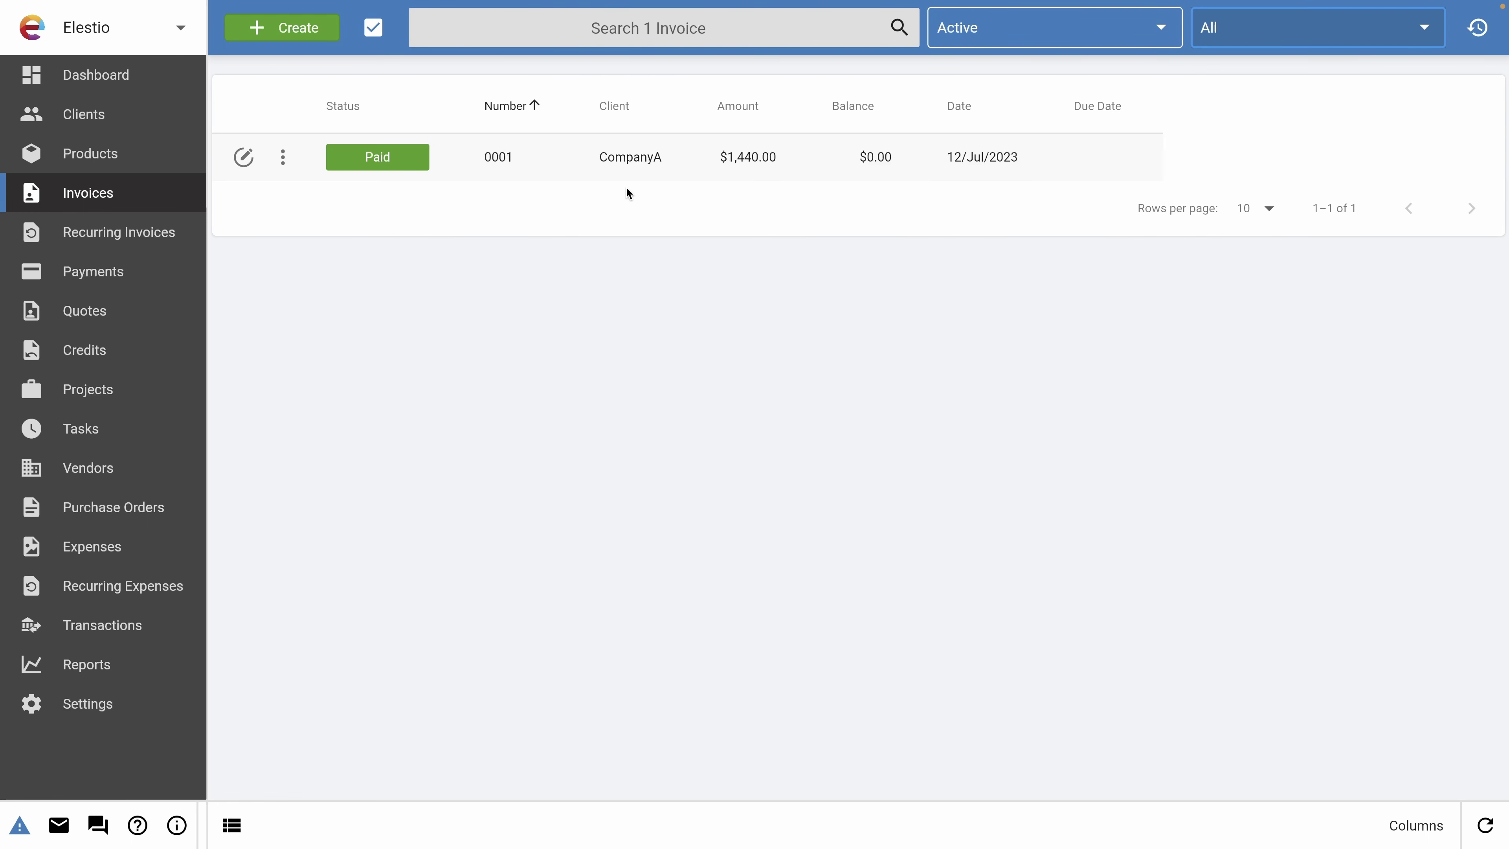
# Review invoice 0001's overview and its linked Quote 0001, then go to the Products list.
pyautogui.click(532, 168)
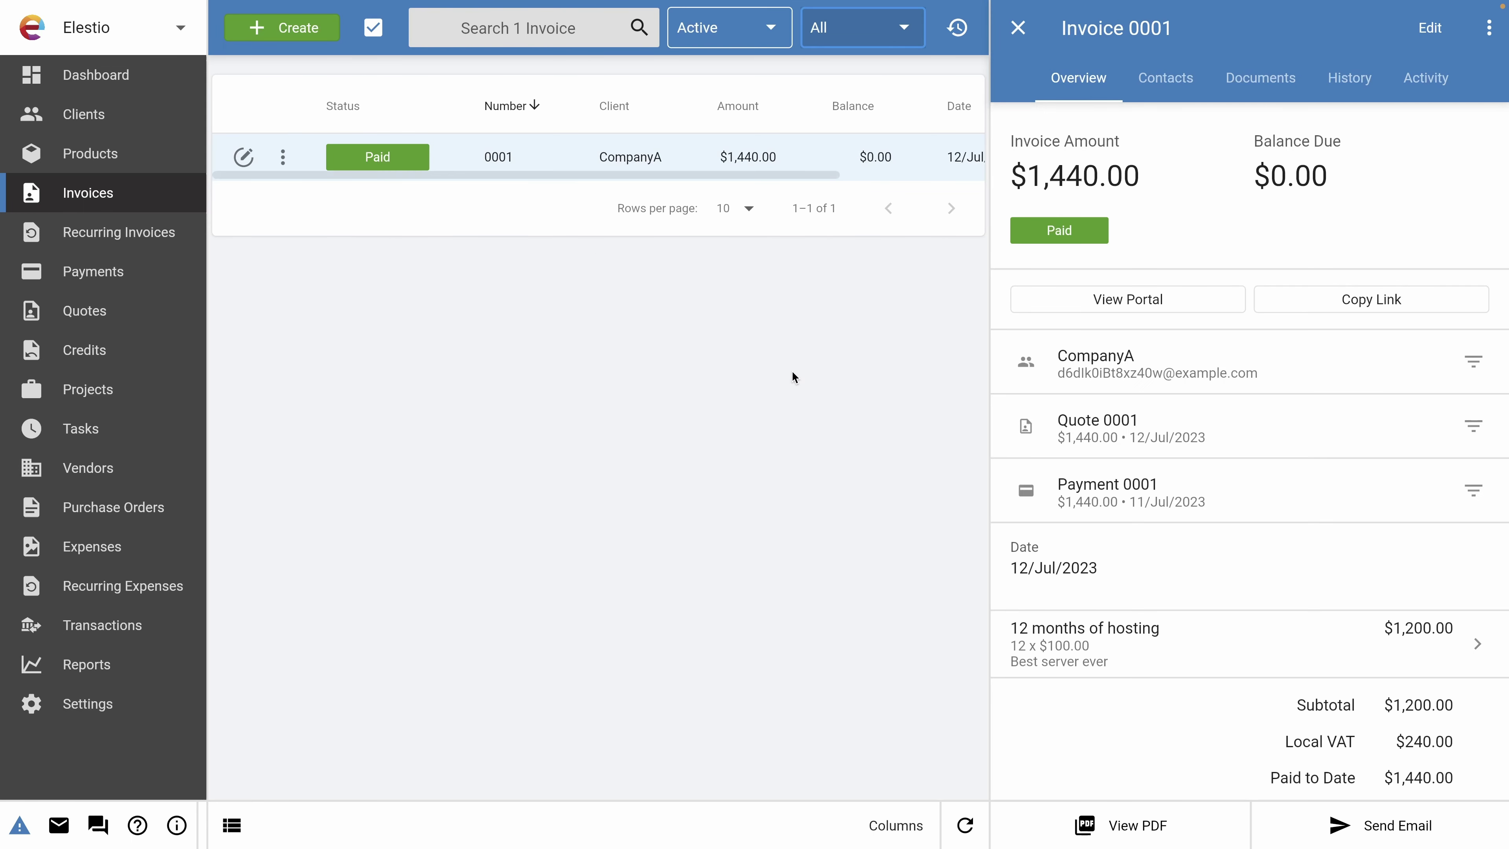
pyautogui.click(1086, 450)
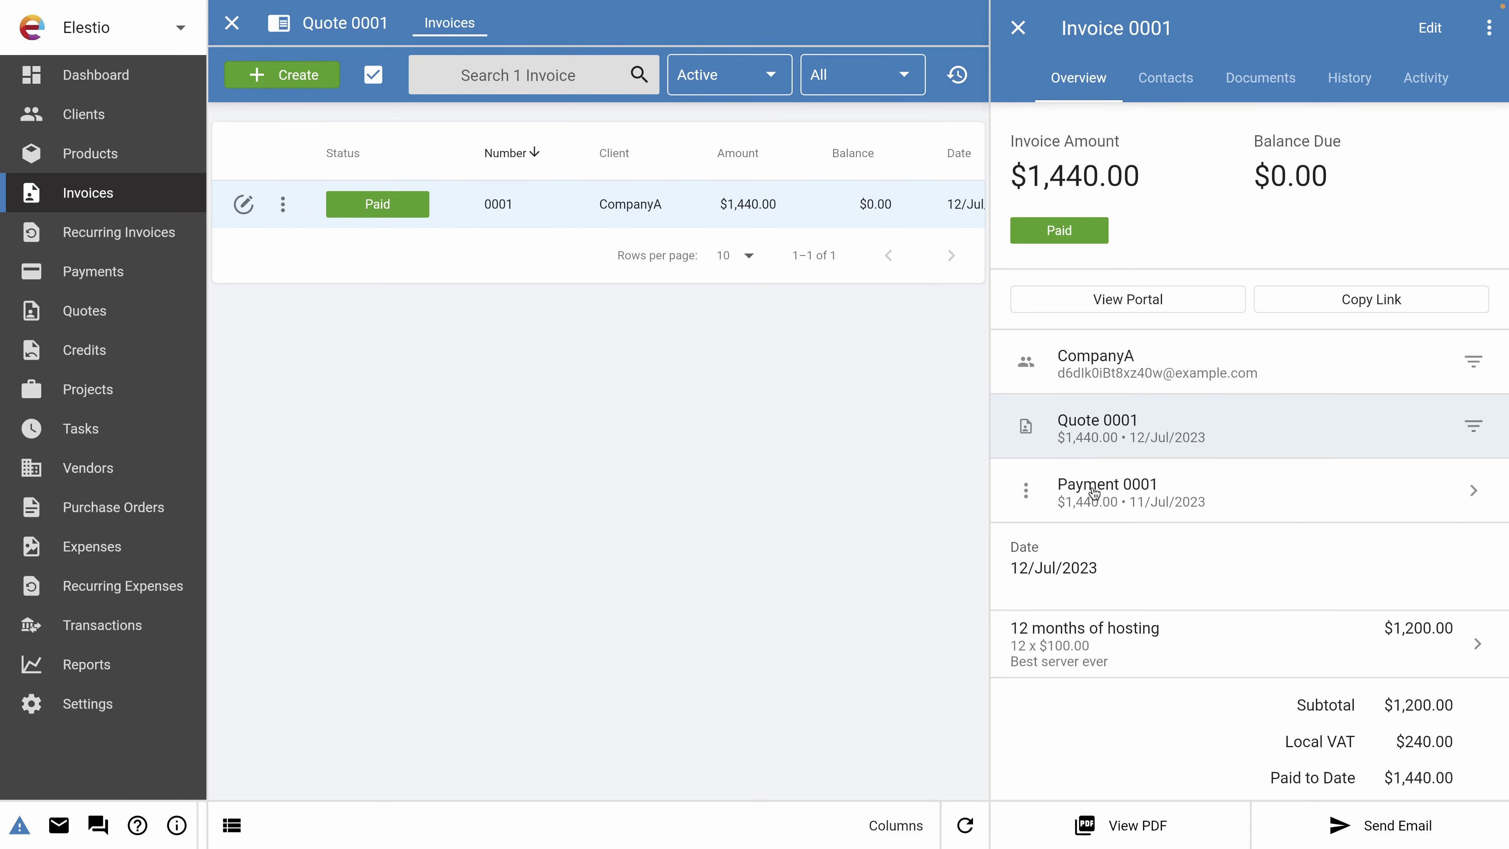
pyautogui.scroll(-1, 1128, 535)
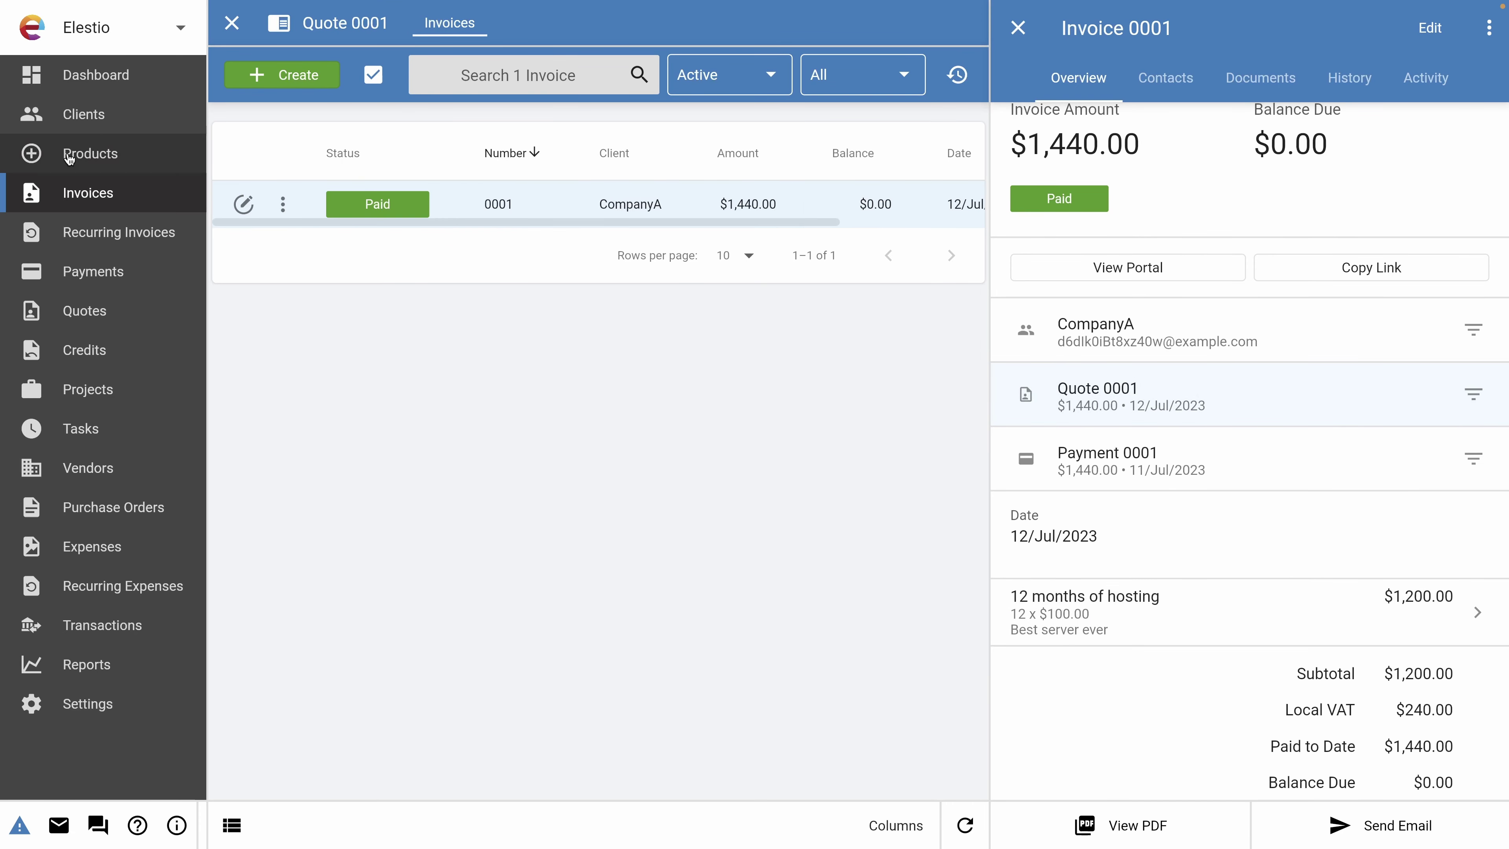
pyautogui.click(69, 154)
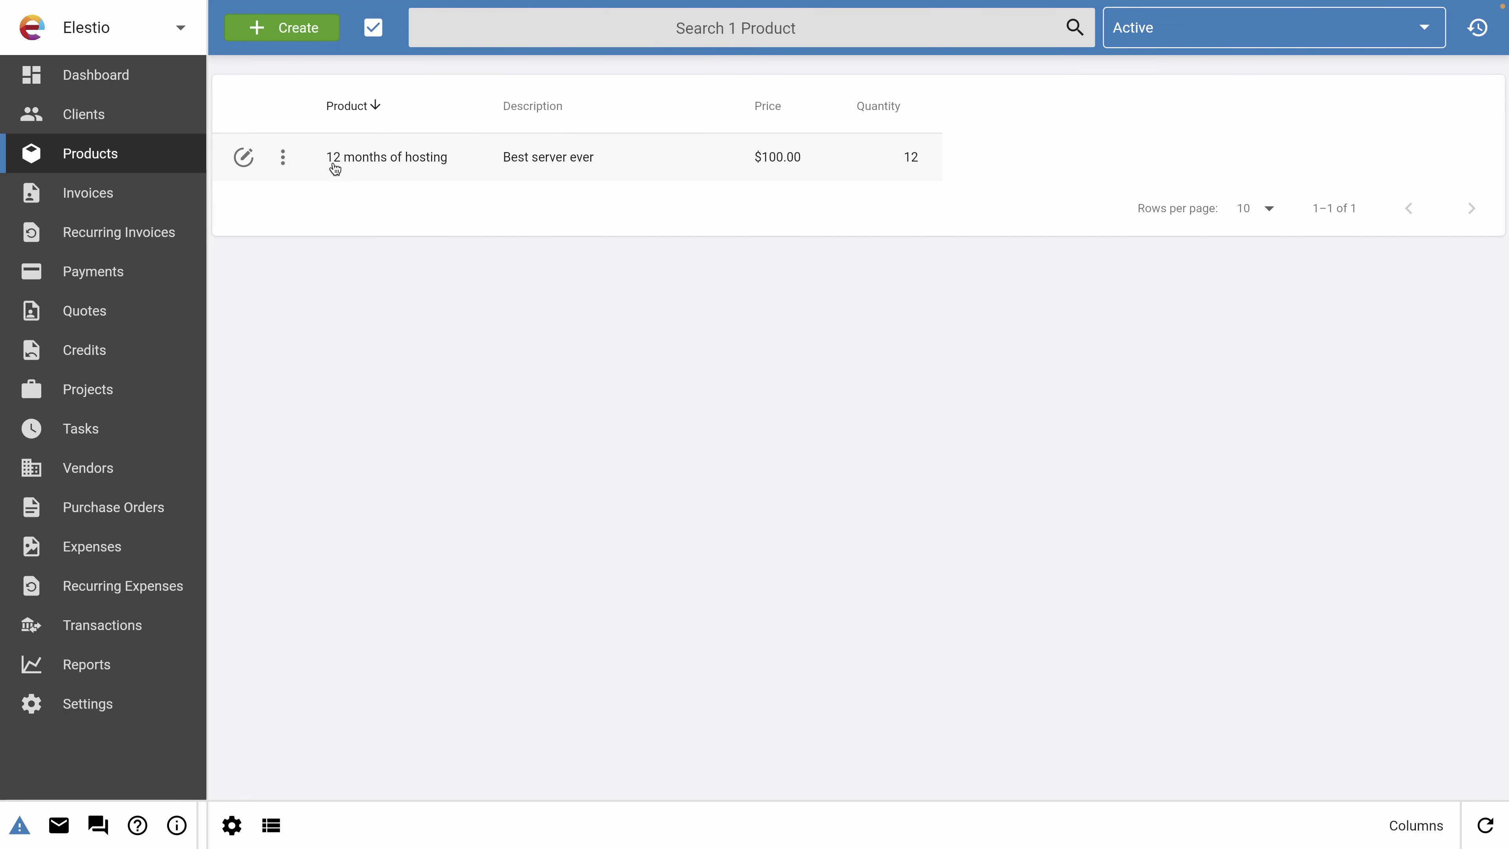
pyautogui.click(432, 170)
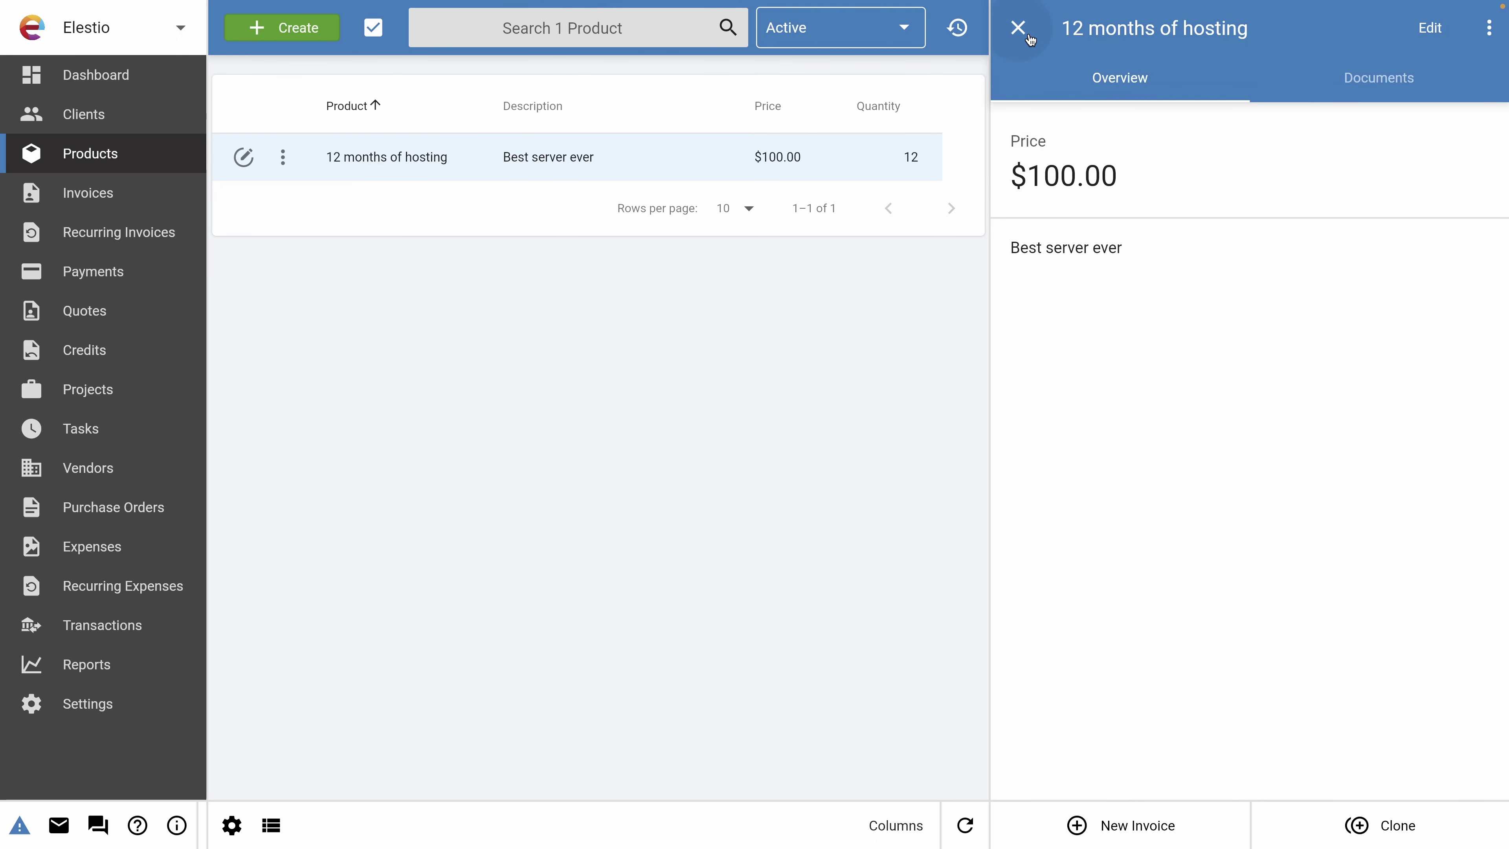
pyautogui.click(1018, 27)
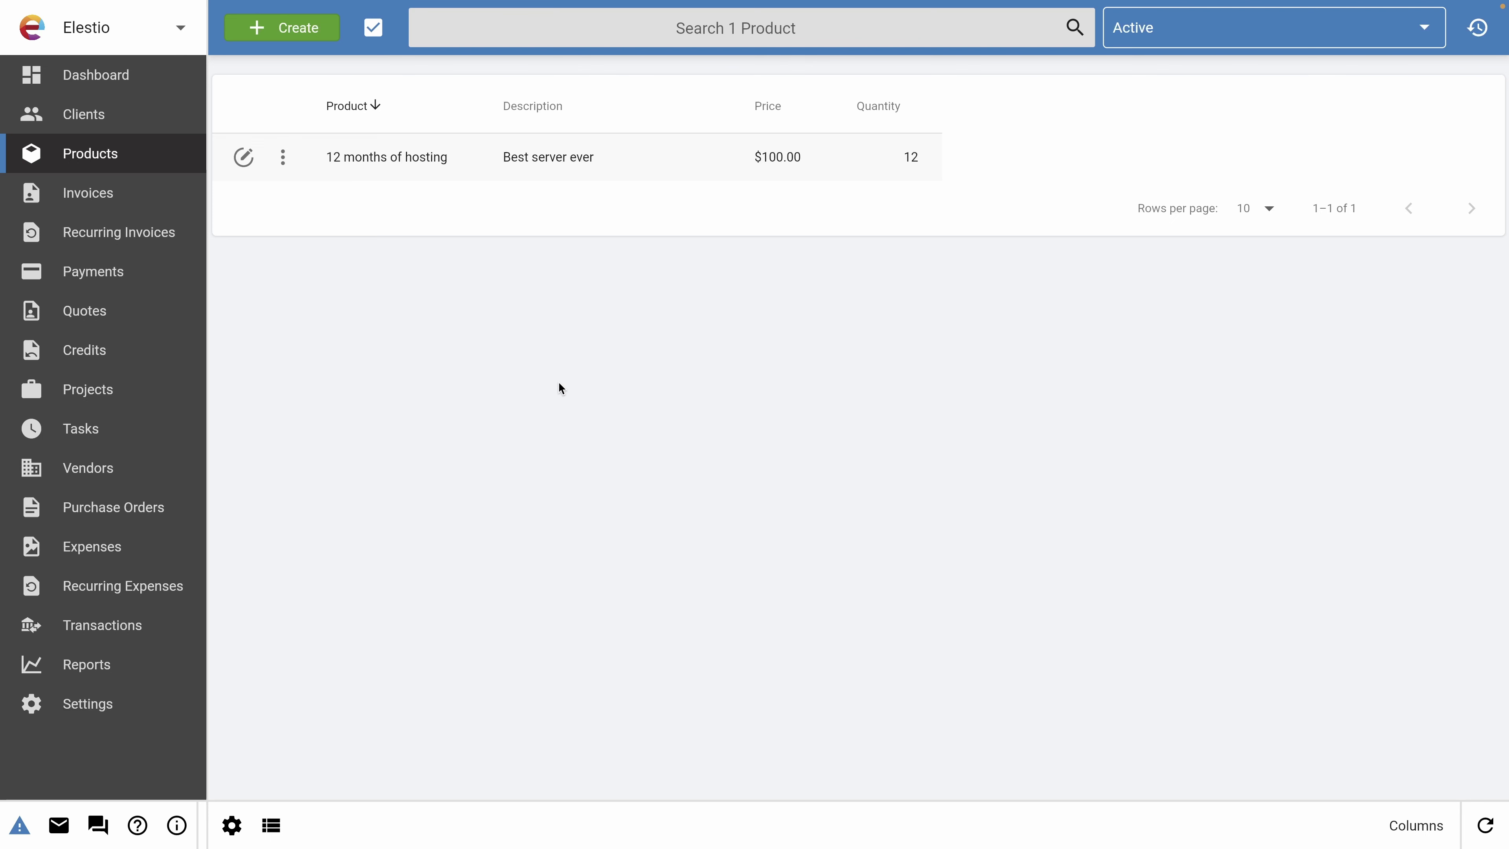
# Go through Recurring Invoices to the empty Tasks list and create a new task.
pyautogui.click(101, 243)
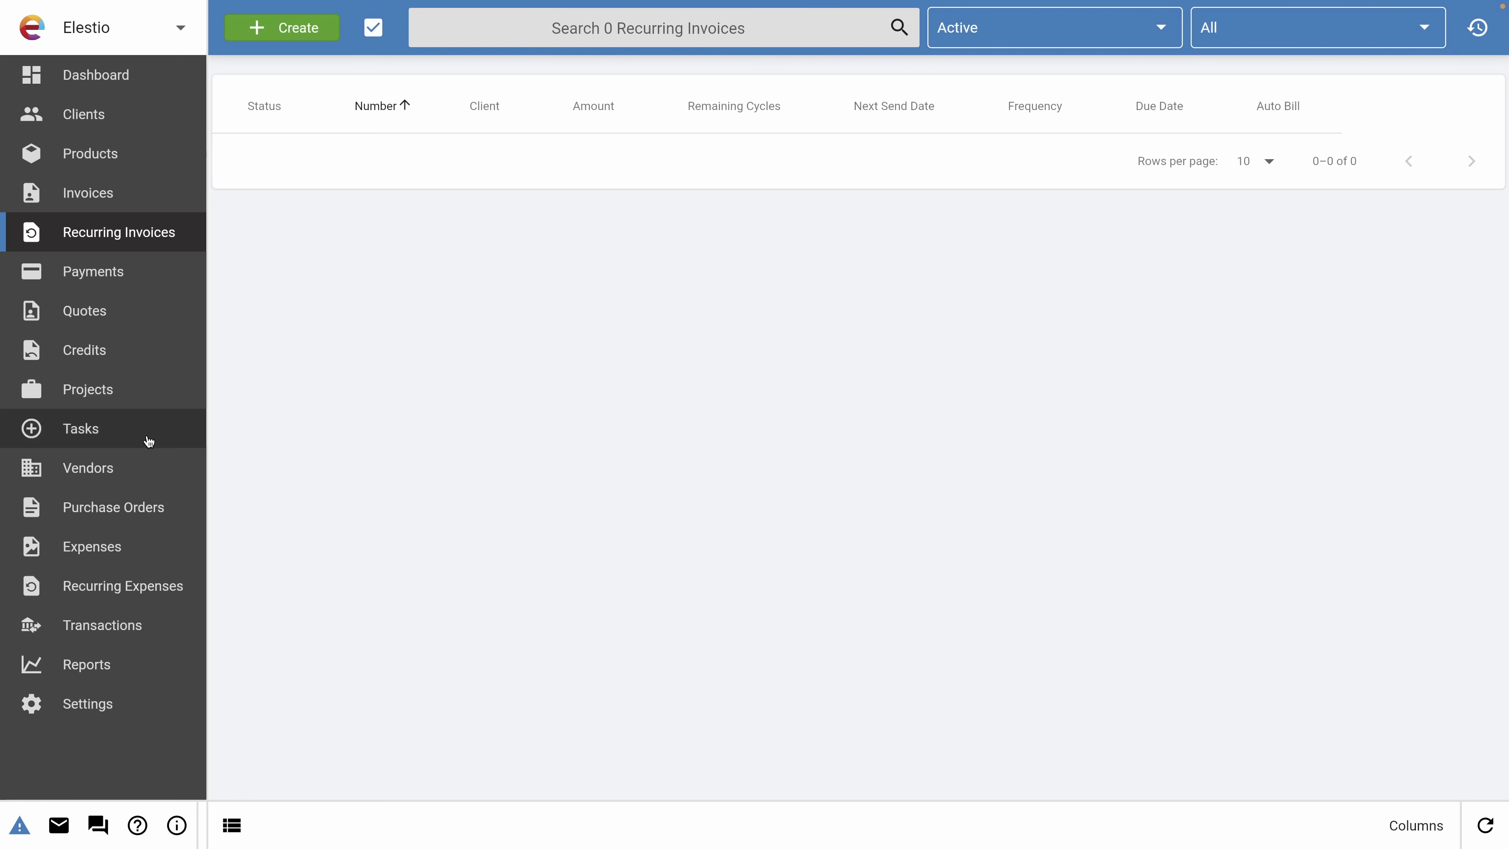
pyautogui.click(95, 439)
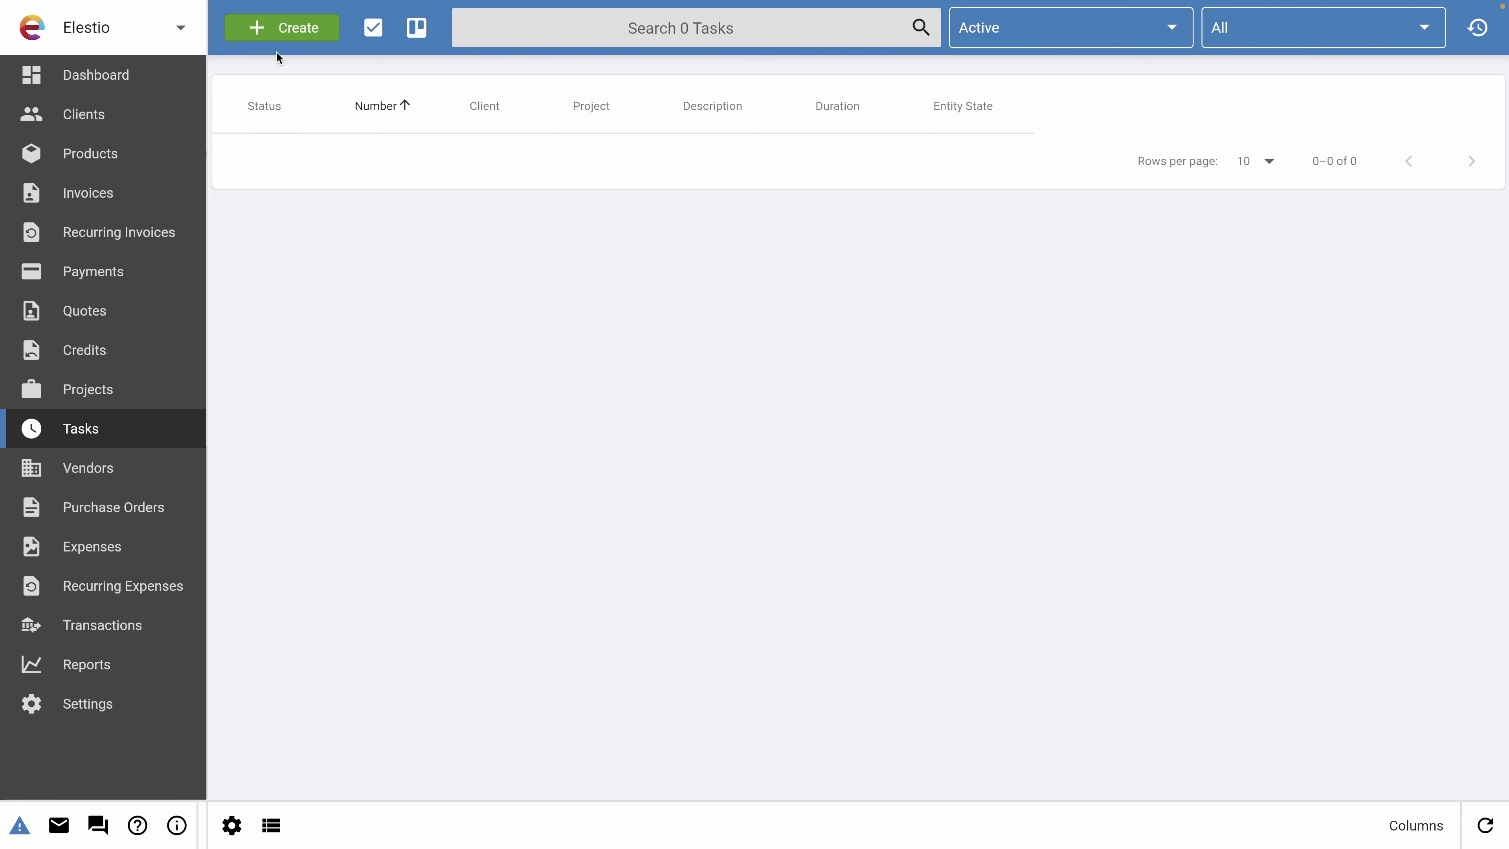
pyautogui.click(281, 27)
# Save a CompanyA task for 12 Jul 2023, 5:02 PM to 8:02 PM.
pyautogui.click(459, 163)
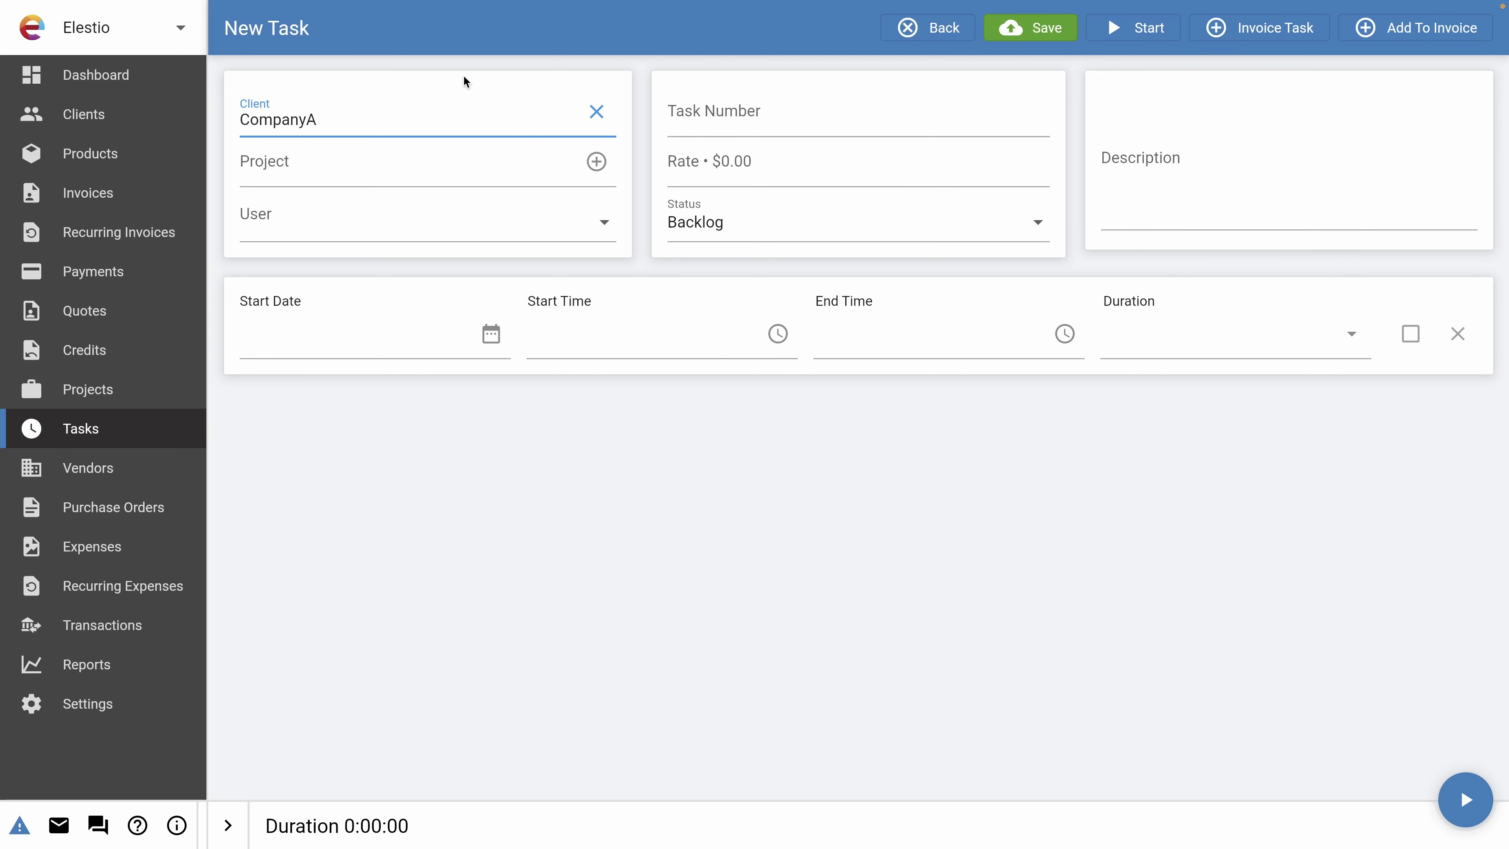
pyautogui.click(408, 344)
pyautogui.click(489, 334)
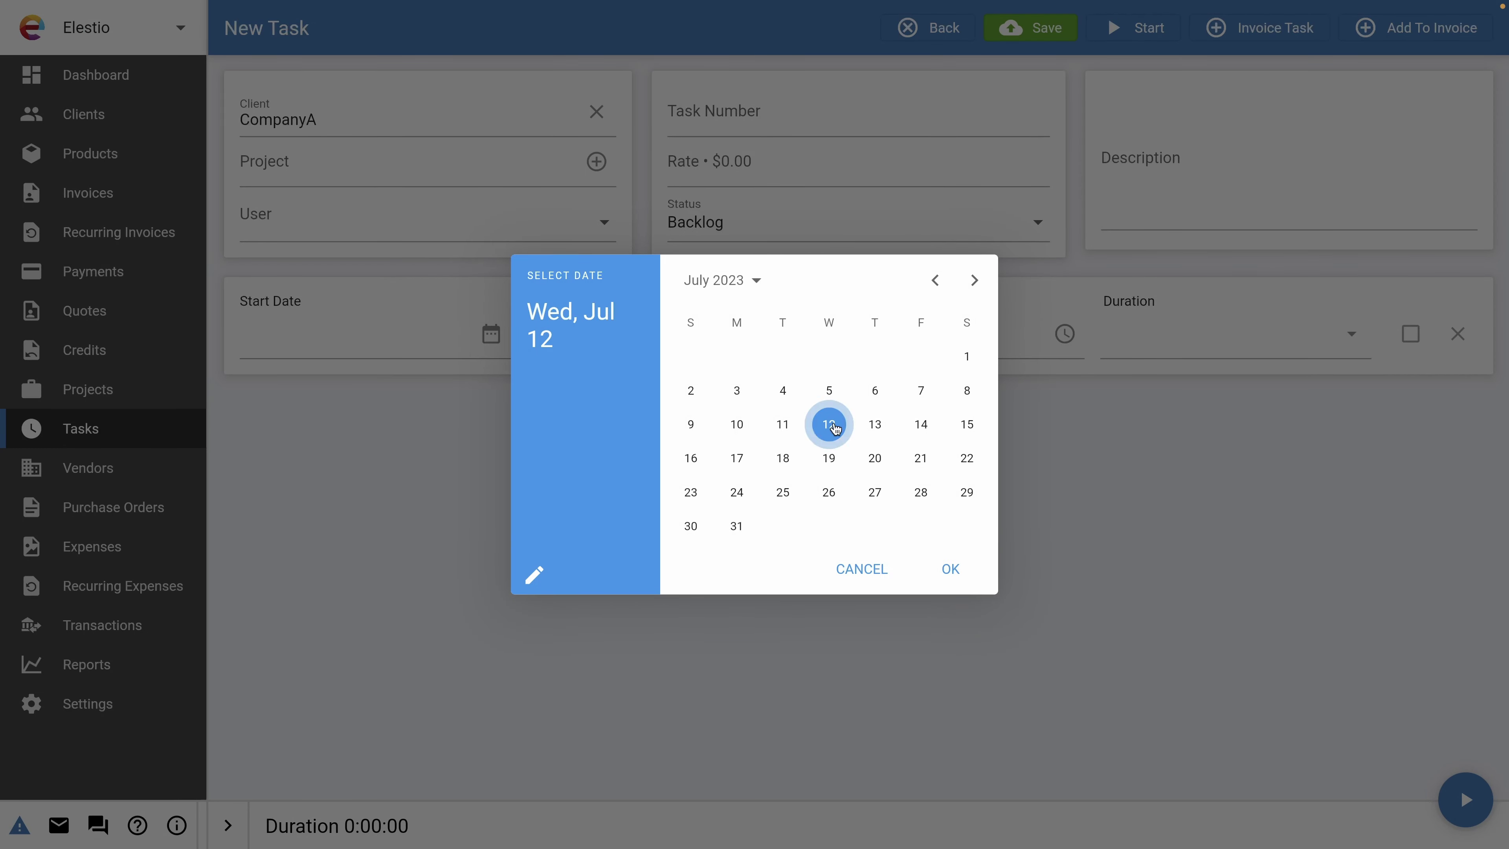
pyautogui.click(951, 568)
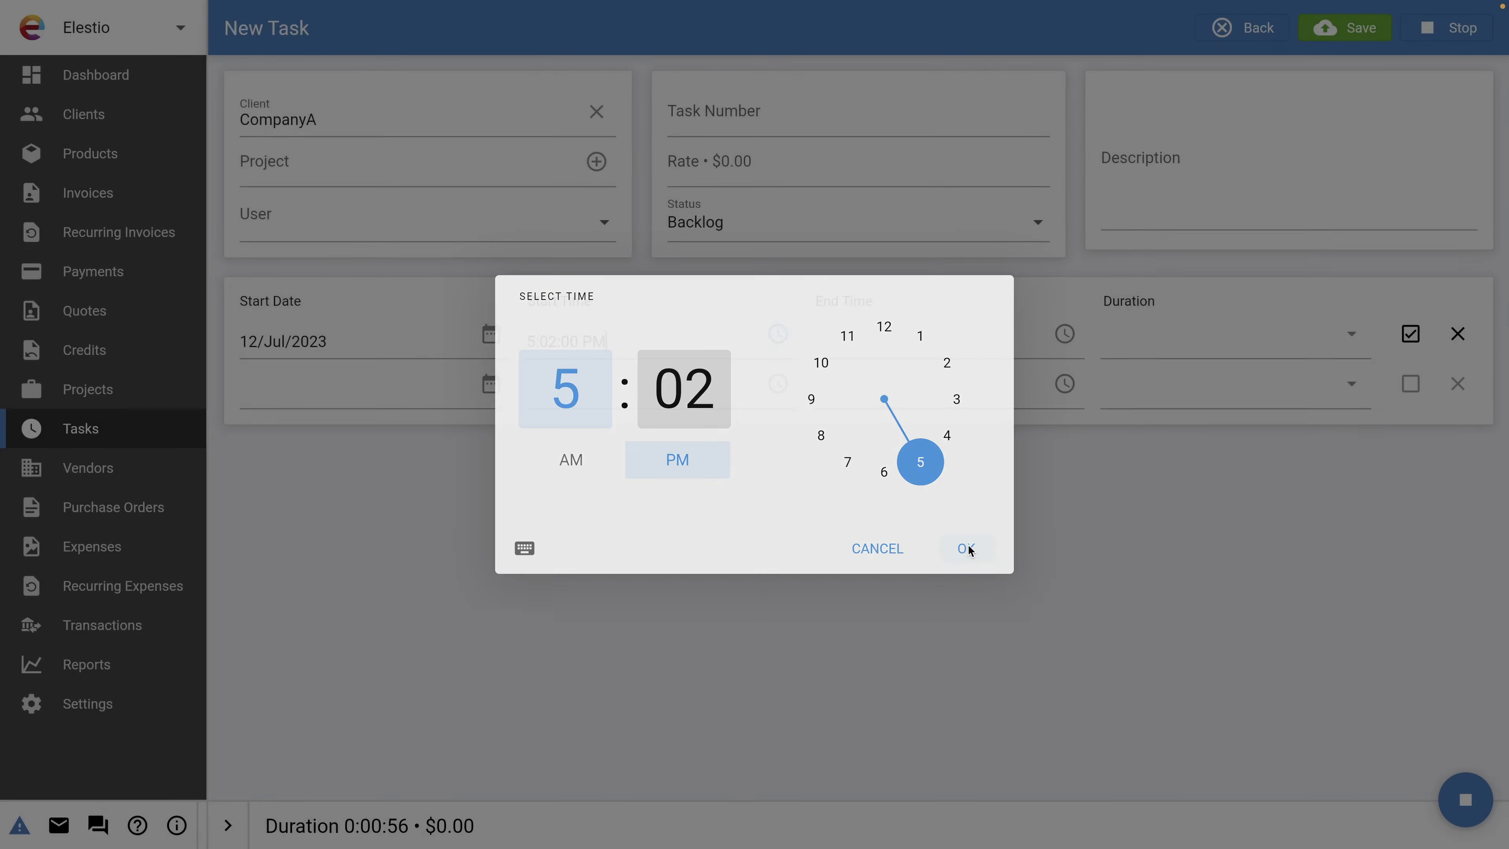
pyautogui.click(829, 443)
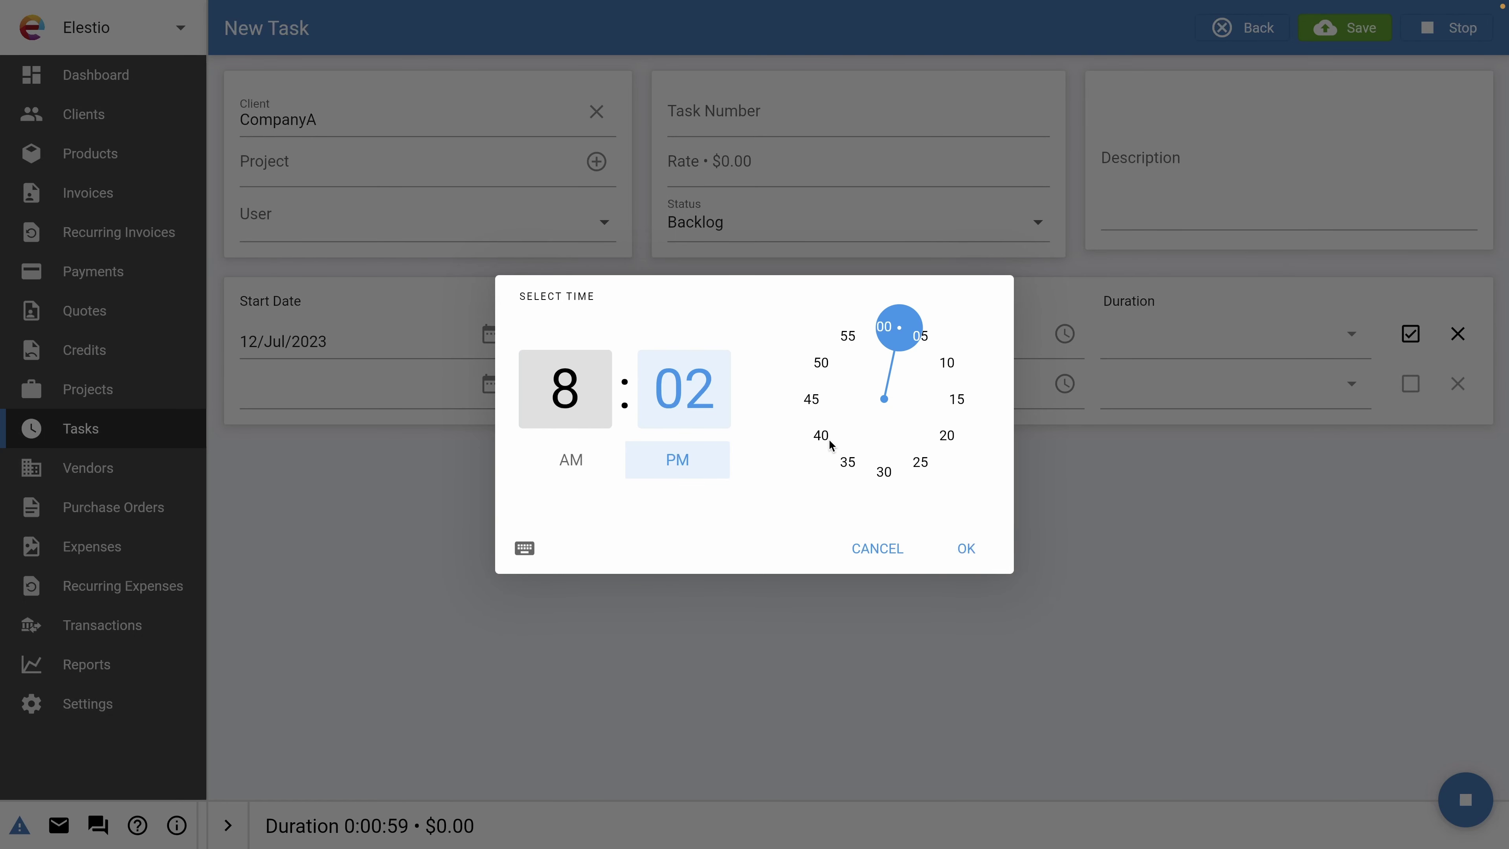
pyautogui.click(966, 548)
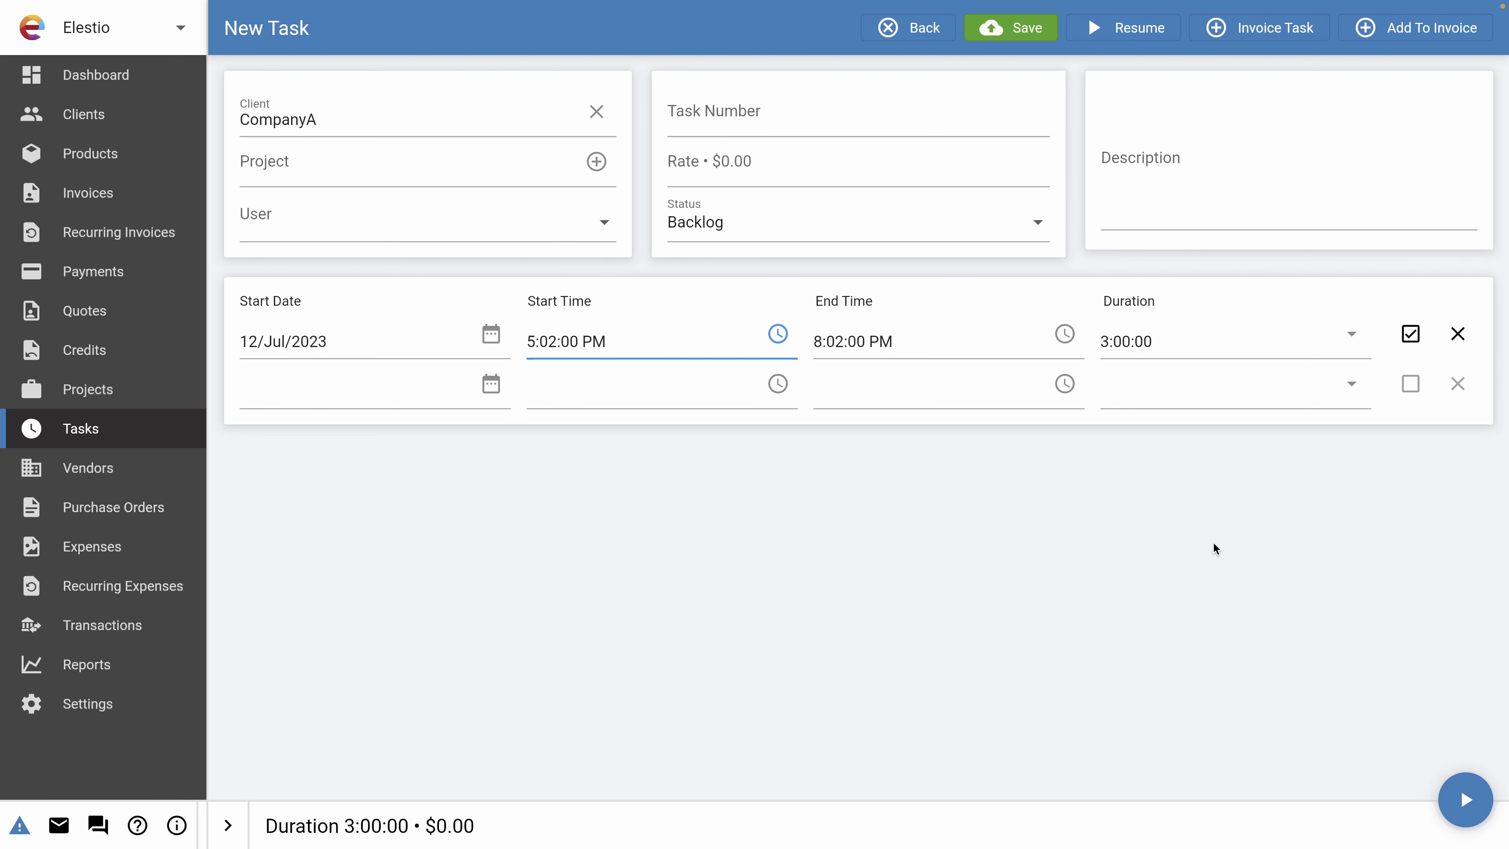
pyautogui.click(1003, 35)
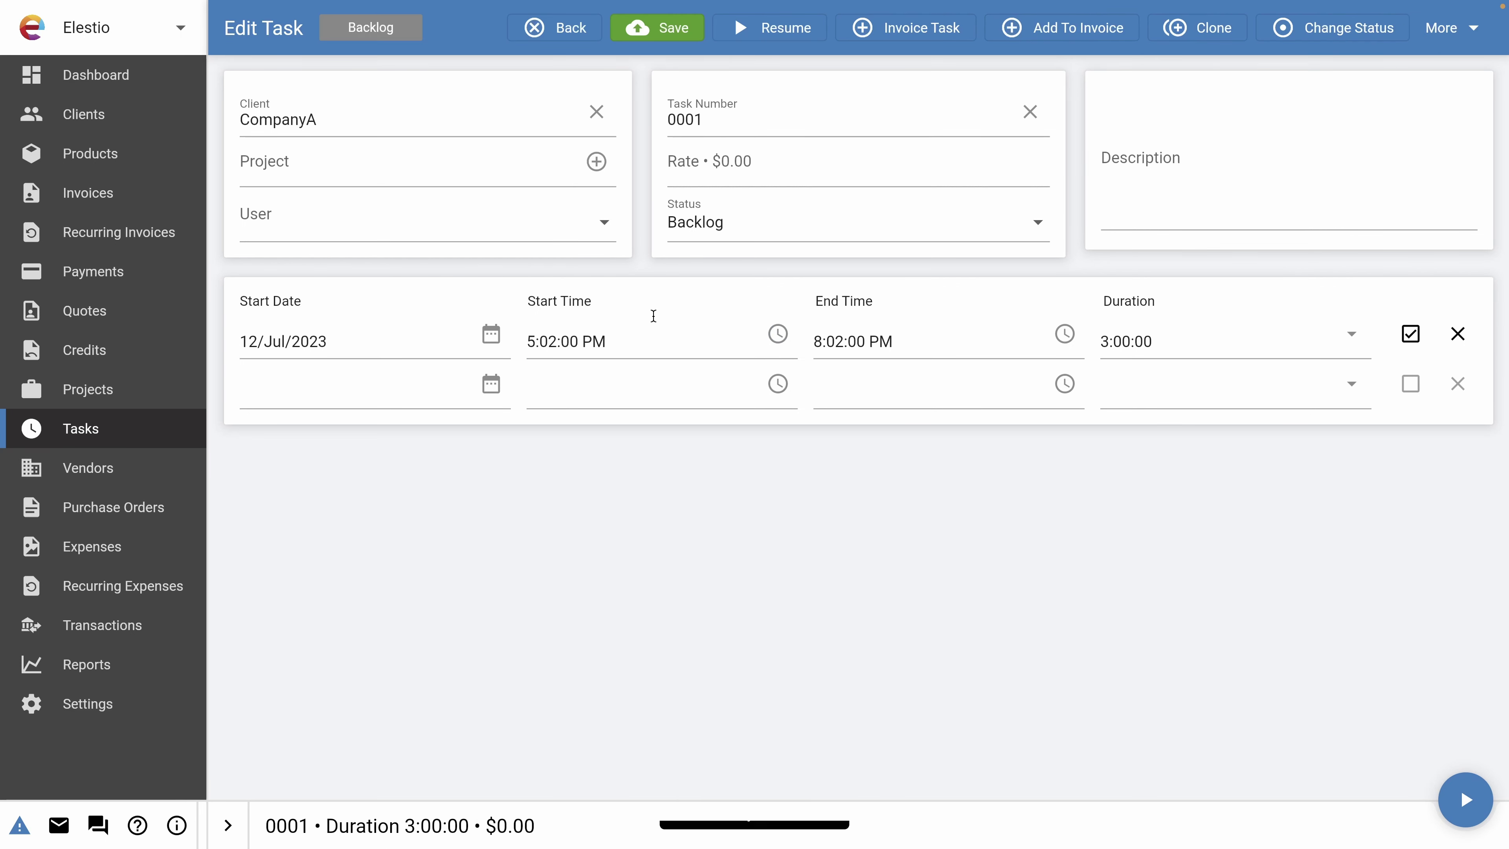
# Set task 0001's rate to 90 and save it, dismissing the No invoices found message.
pyautogui.click(747, 174)
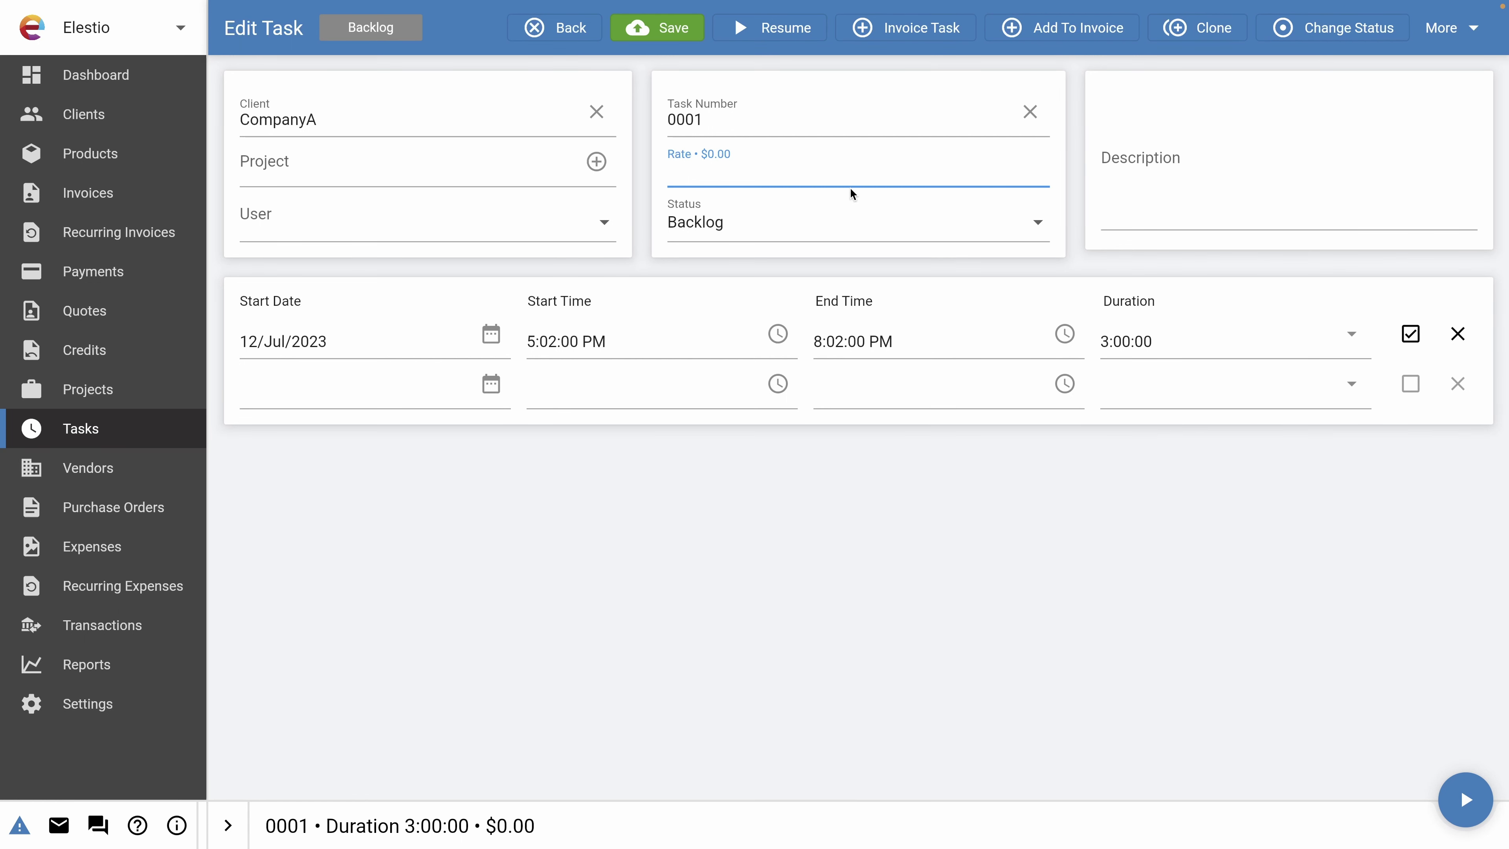
pyautogui.write('90')
pyautogui.click(720, 488)
pyautogui.click(675, 36)
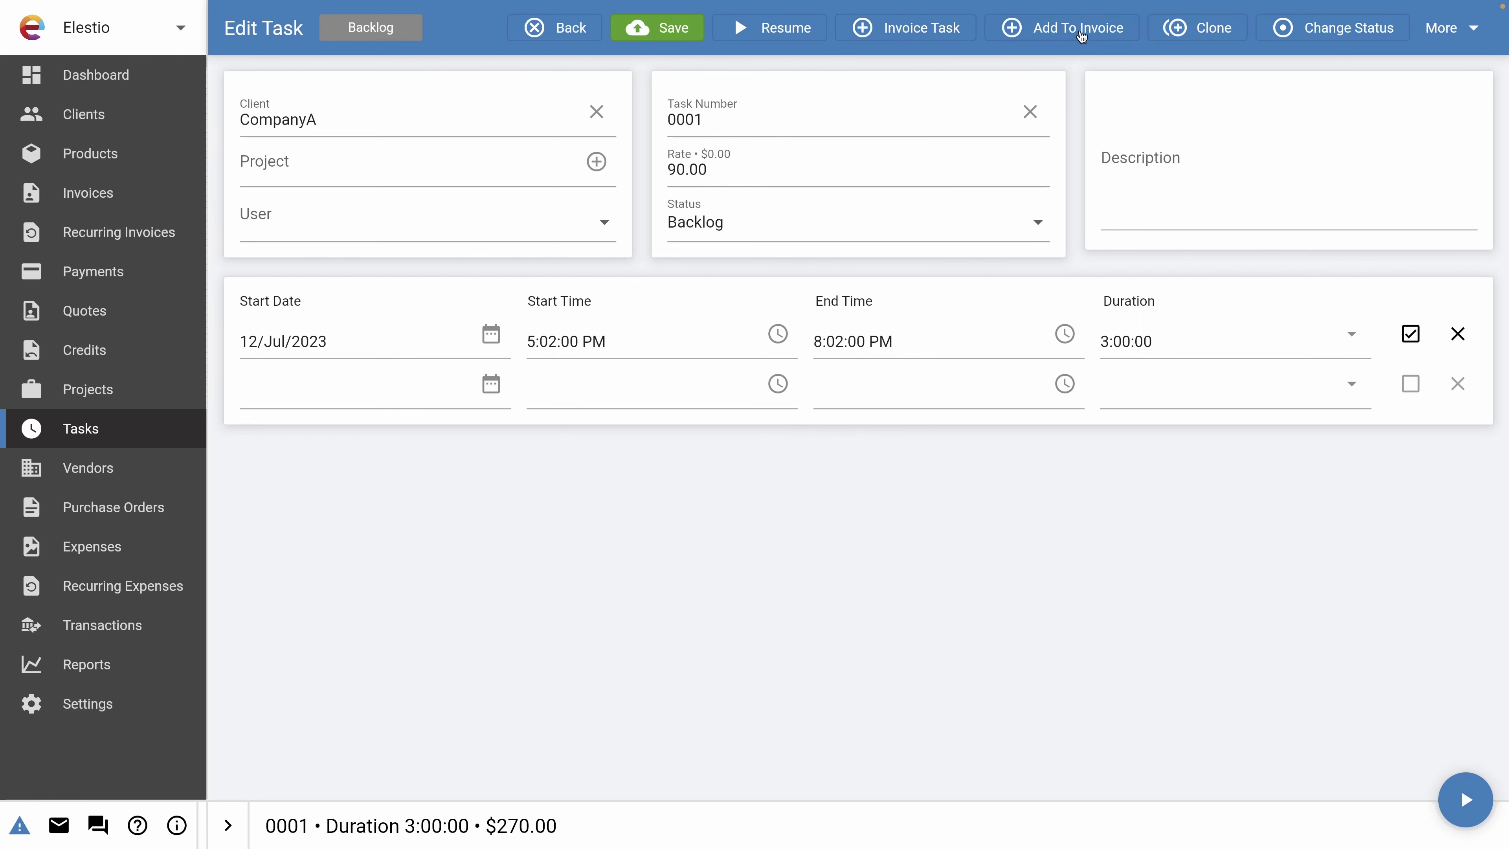
pyautogui.click(1075, 30)
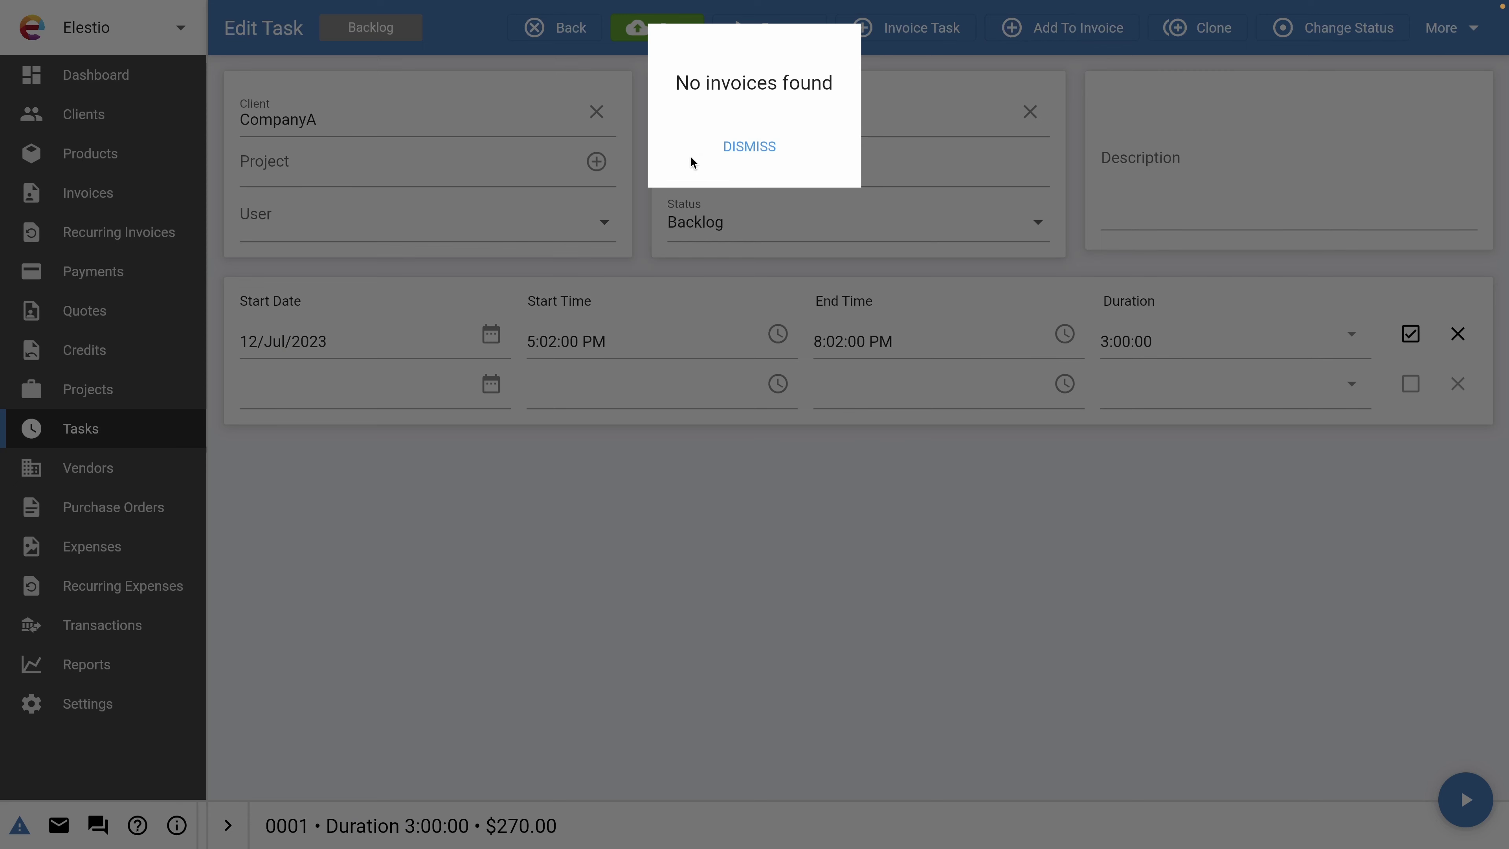
pyautogui.click(784, 146)
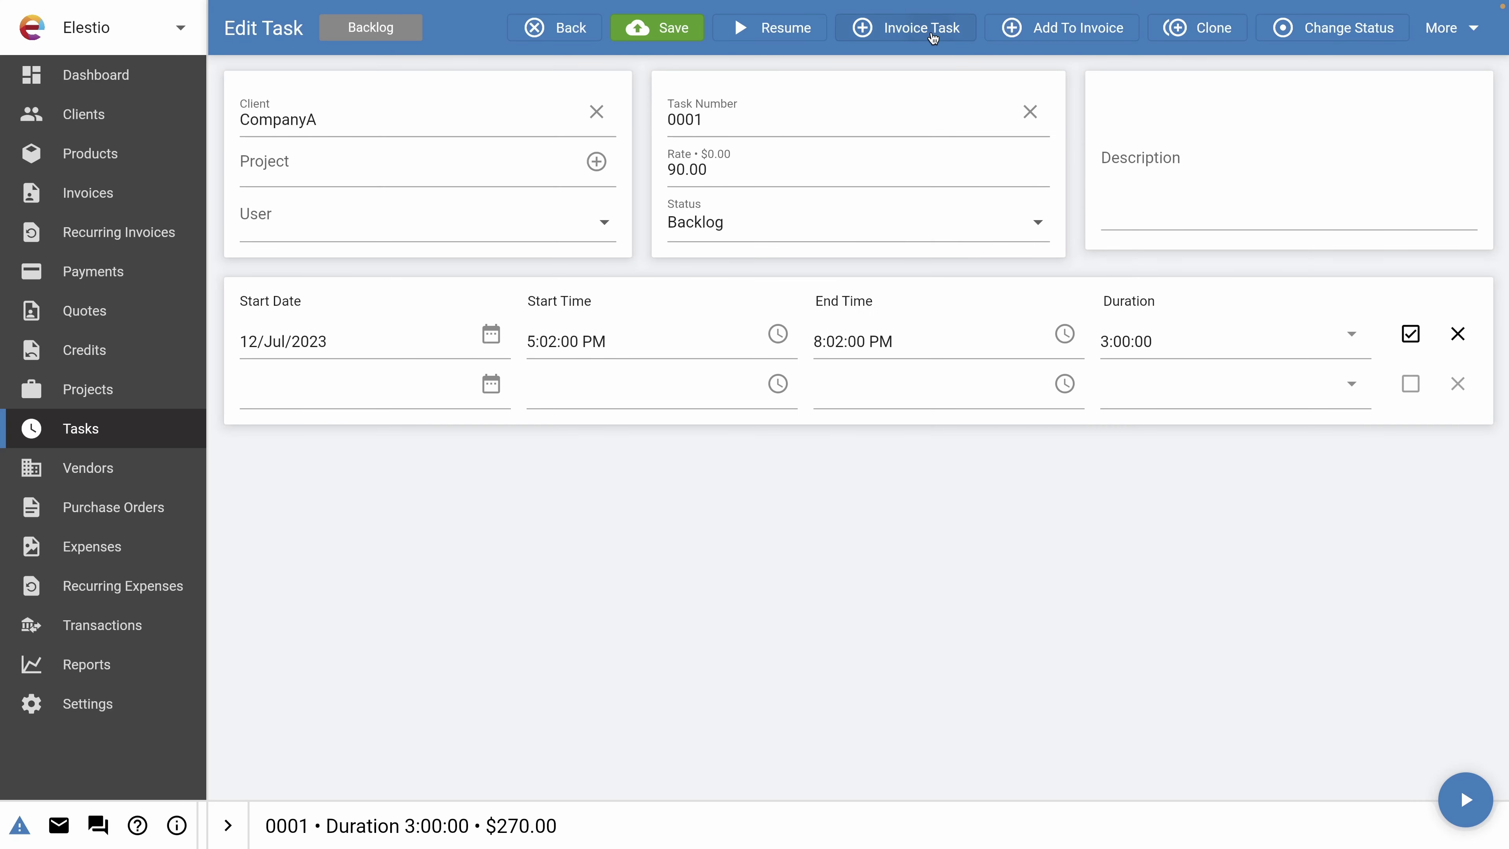
# Invoice the 3-hour task at 90.00 and save it as a draft totalling $324.00 with 20% VAT.
pyautogui.click(930, 34)
pyautogui.scroll(-3, 383, 457)
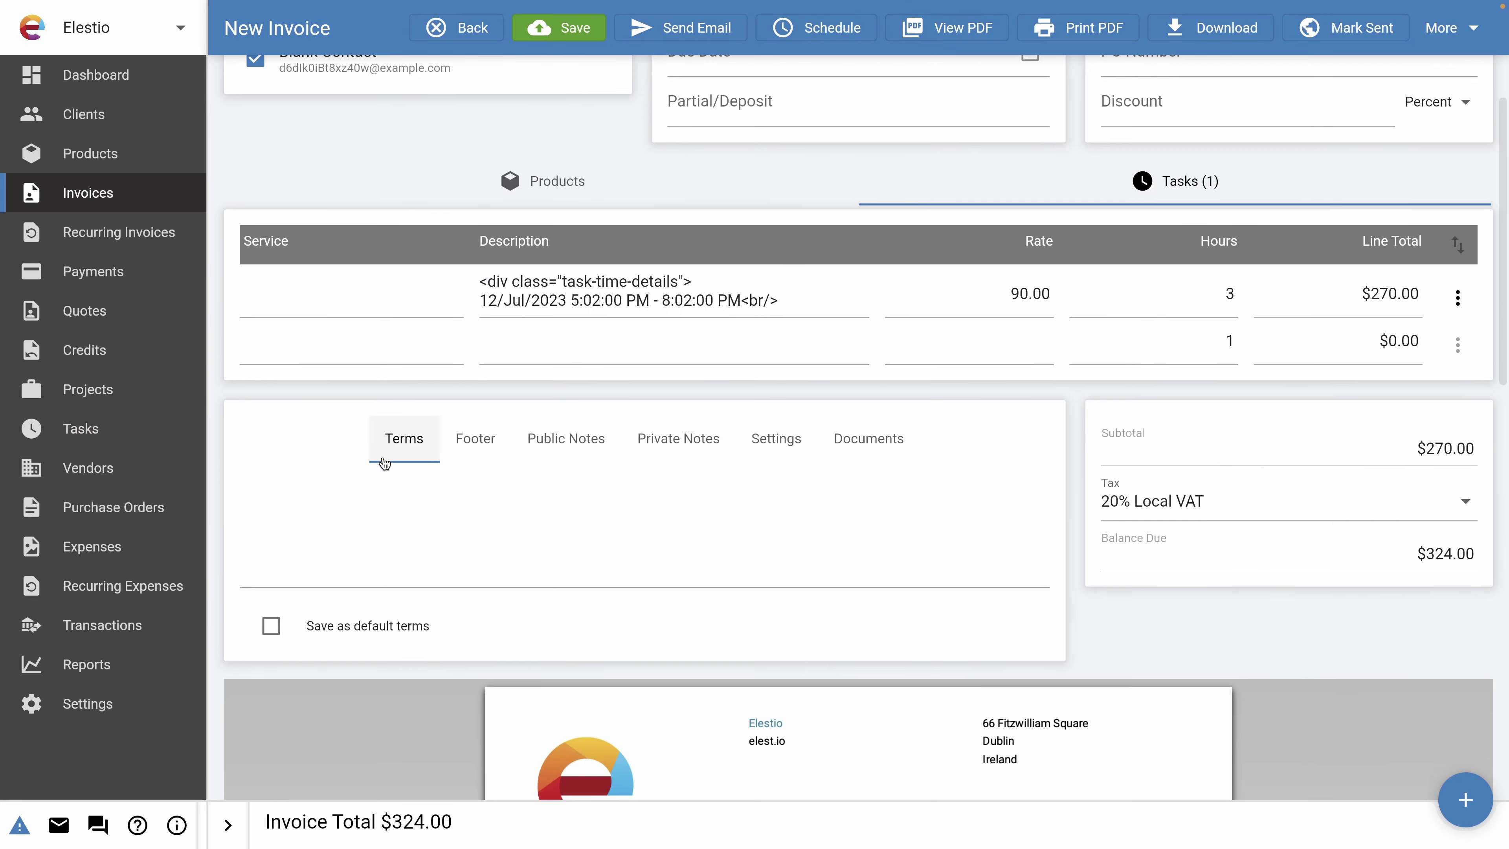
pyautogui.scroll(-8, 525, 270)
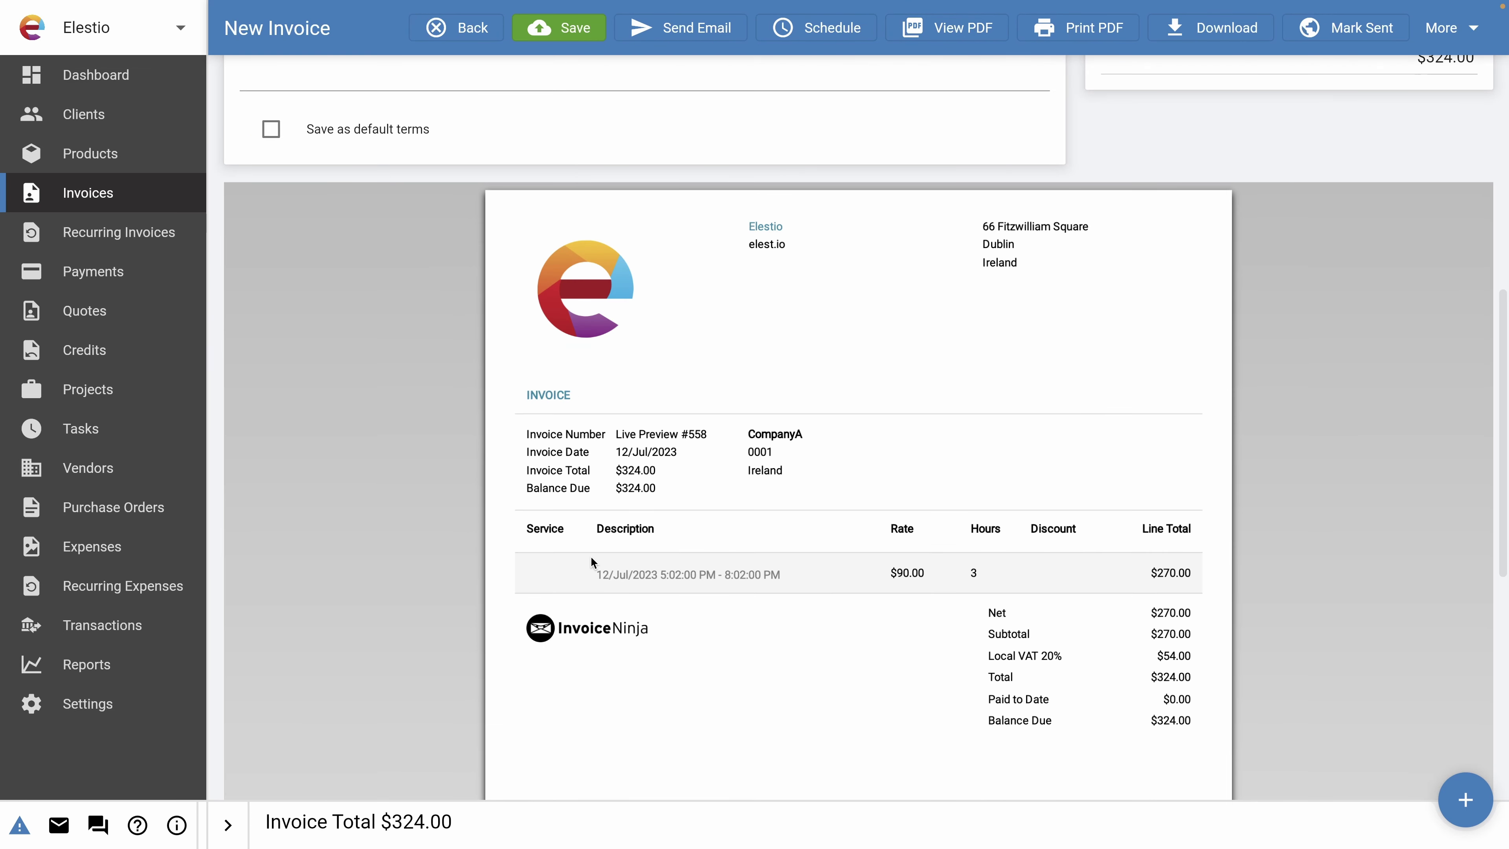
pyautogui.scroll(10, 627, 531)
pyautogui.click(658, 282)
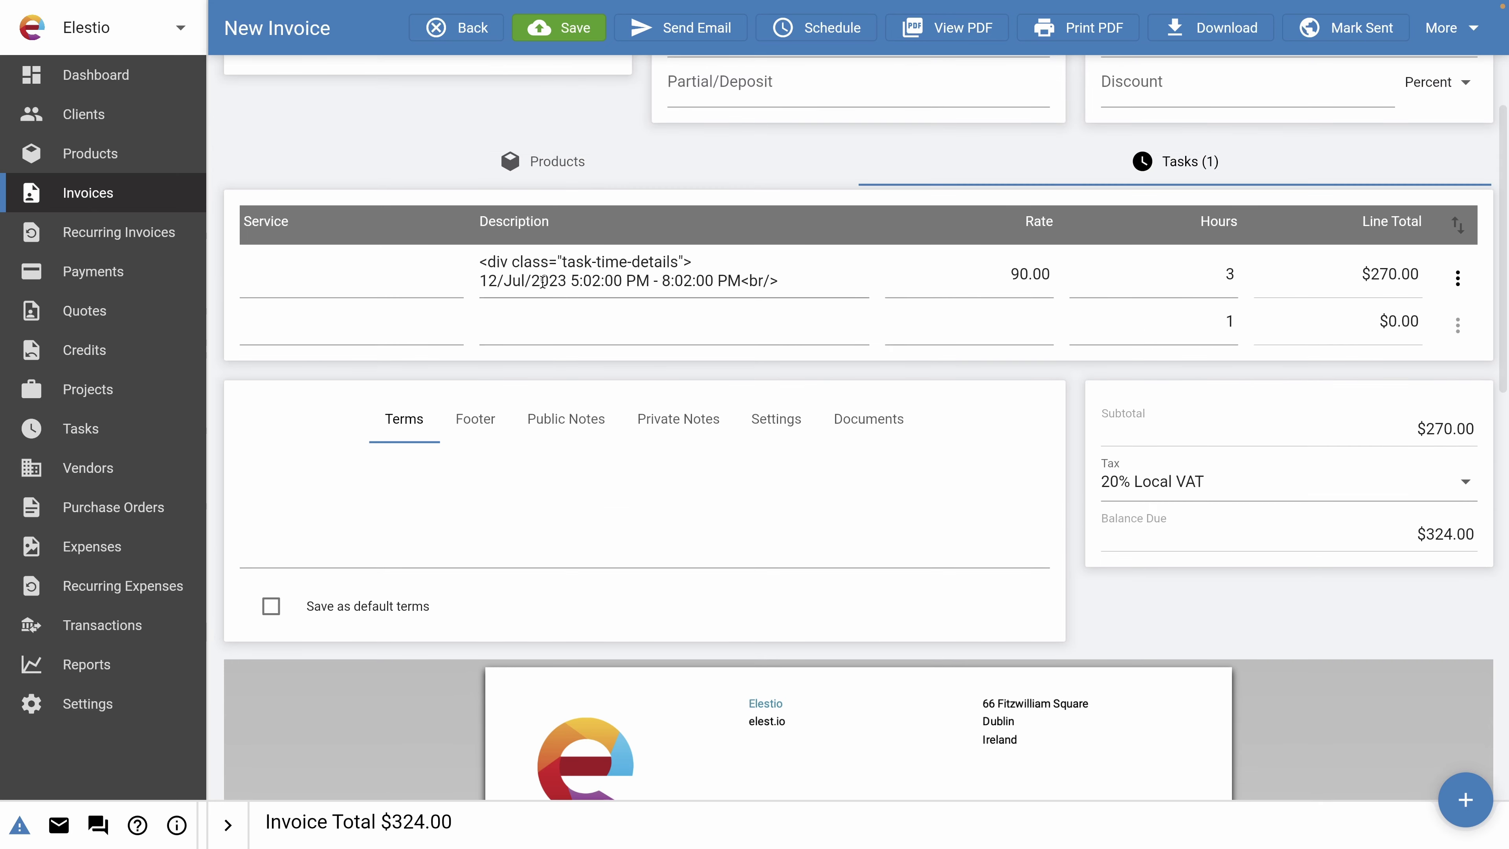
pyautogui.scroll(-8, 488, 283)
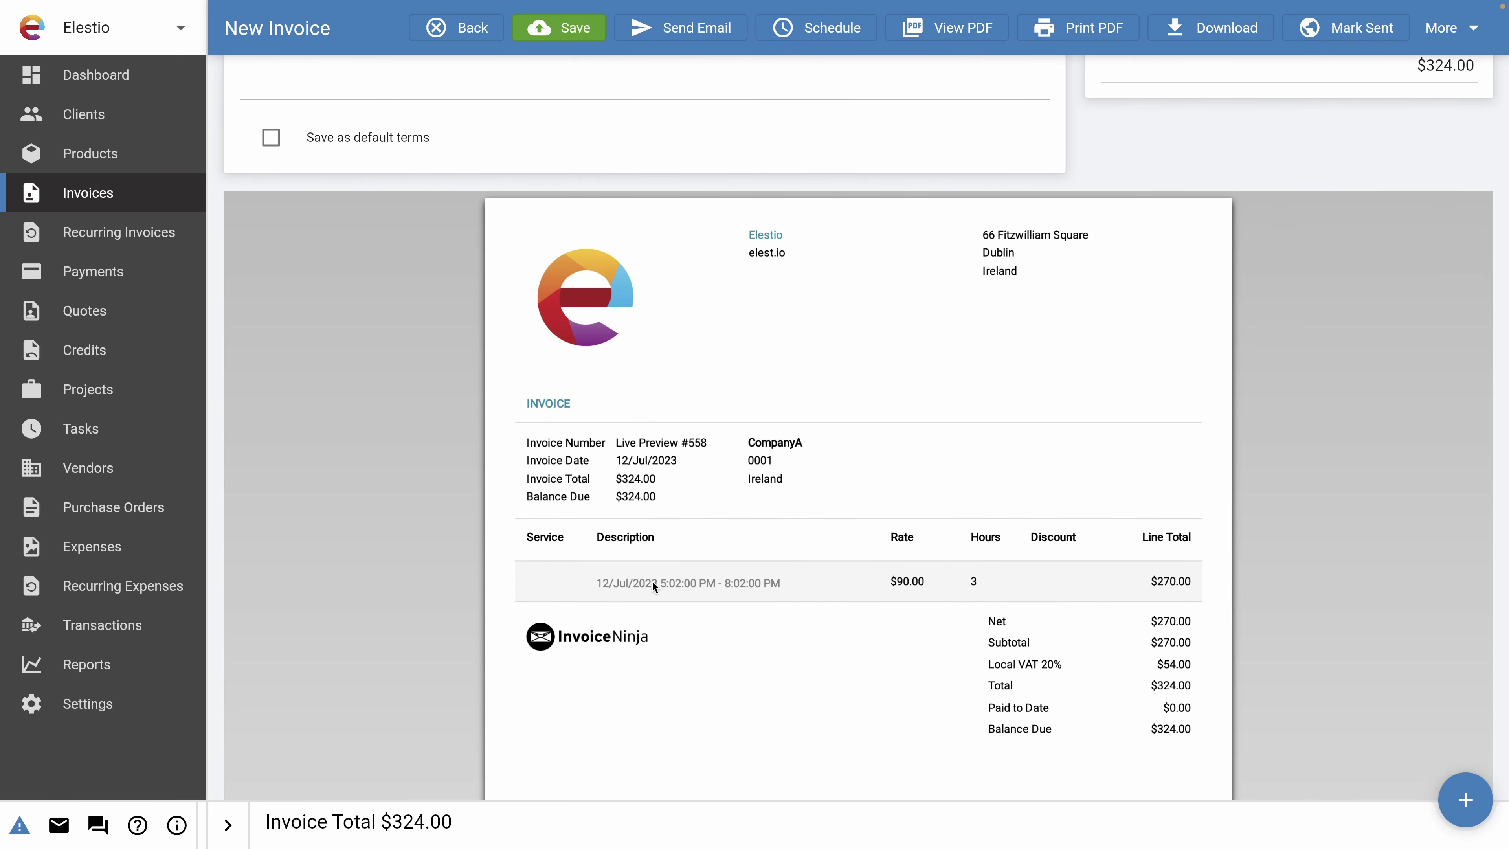
pyautogui.scroll(9, 716, 575)
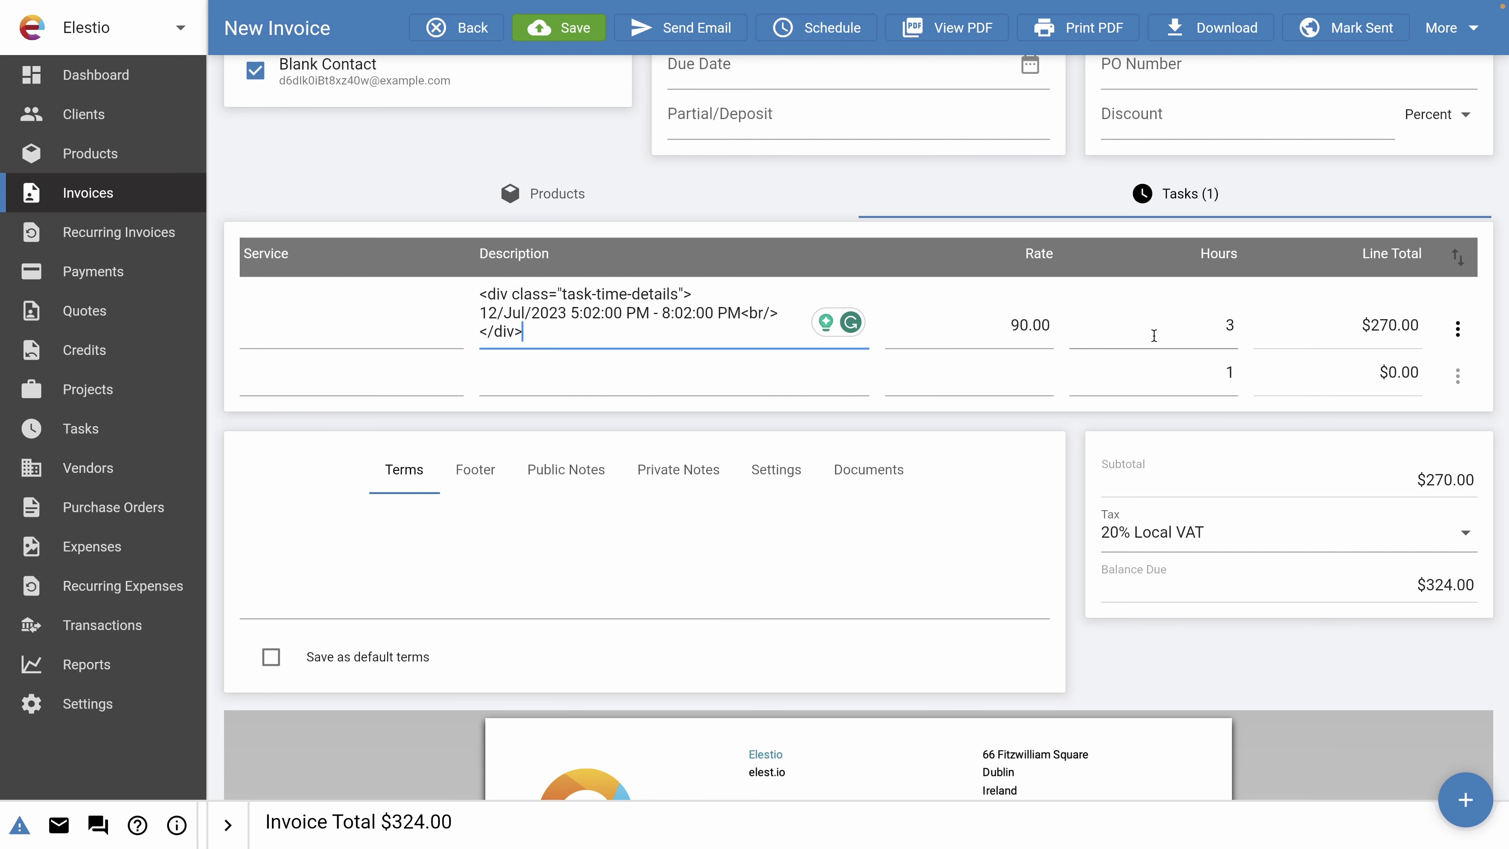
pyautogui.scroll(1, 692, 244)
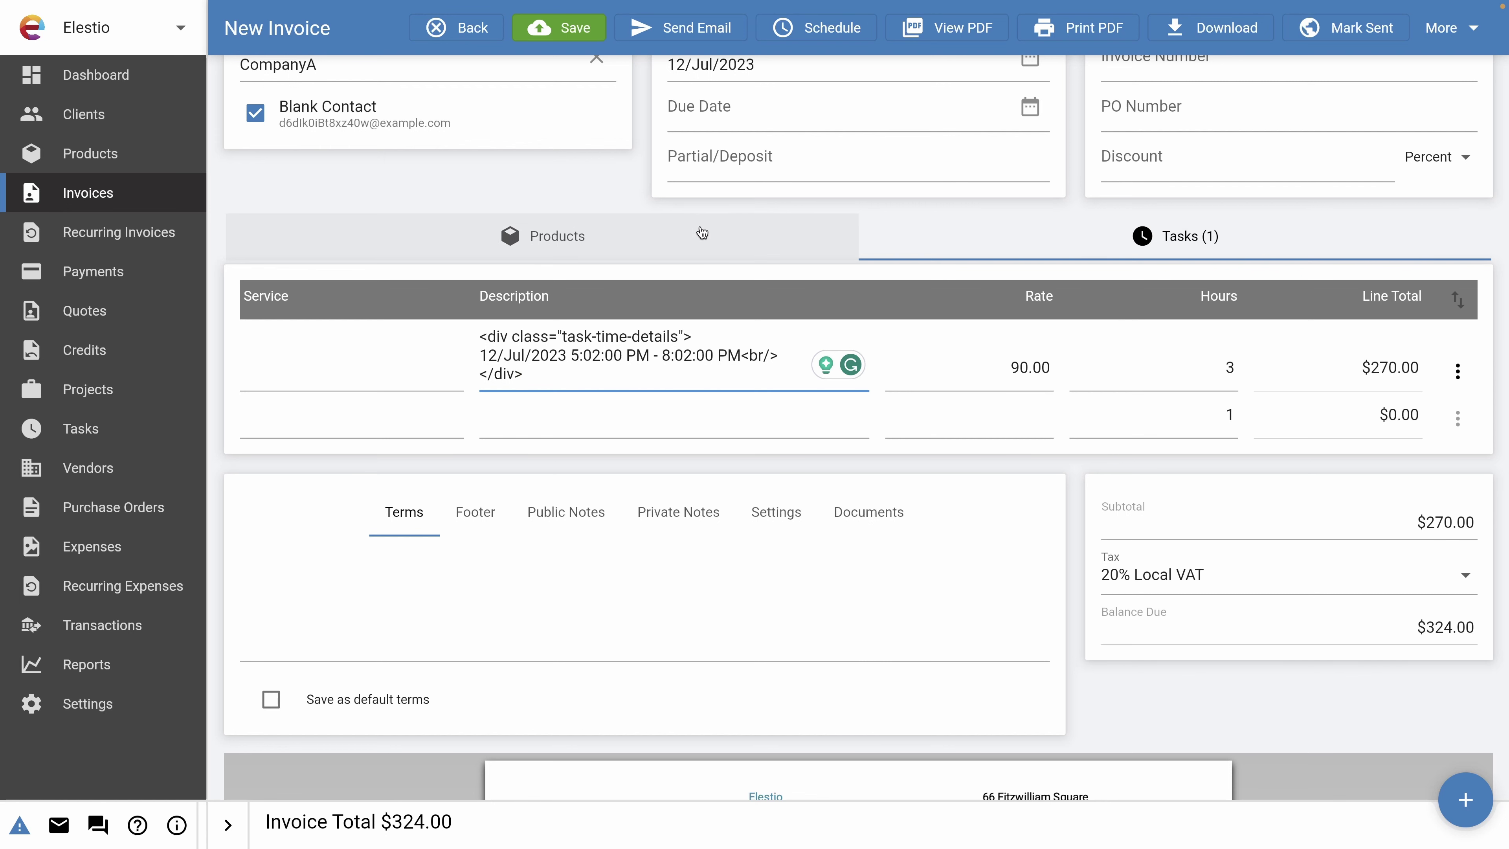
pyautogui.scroll(1, 855, 214)
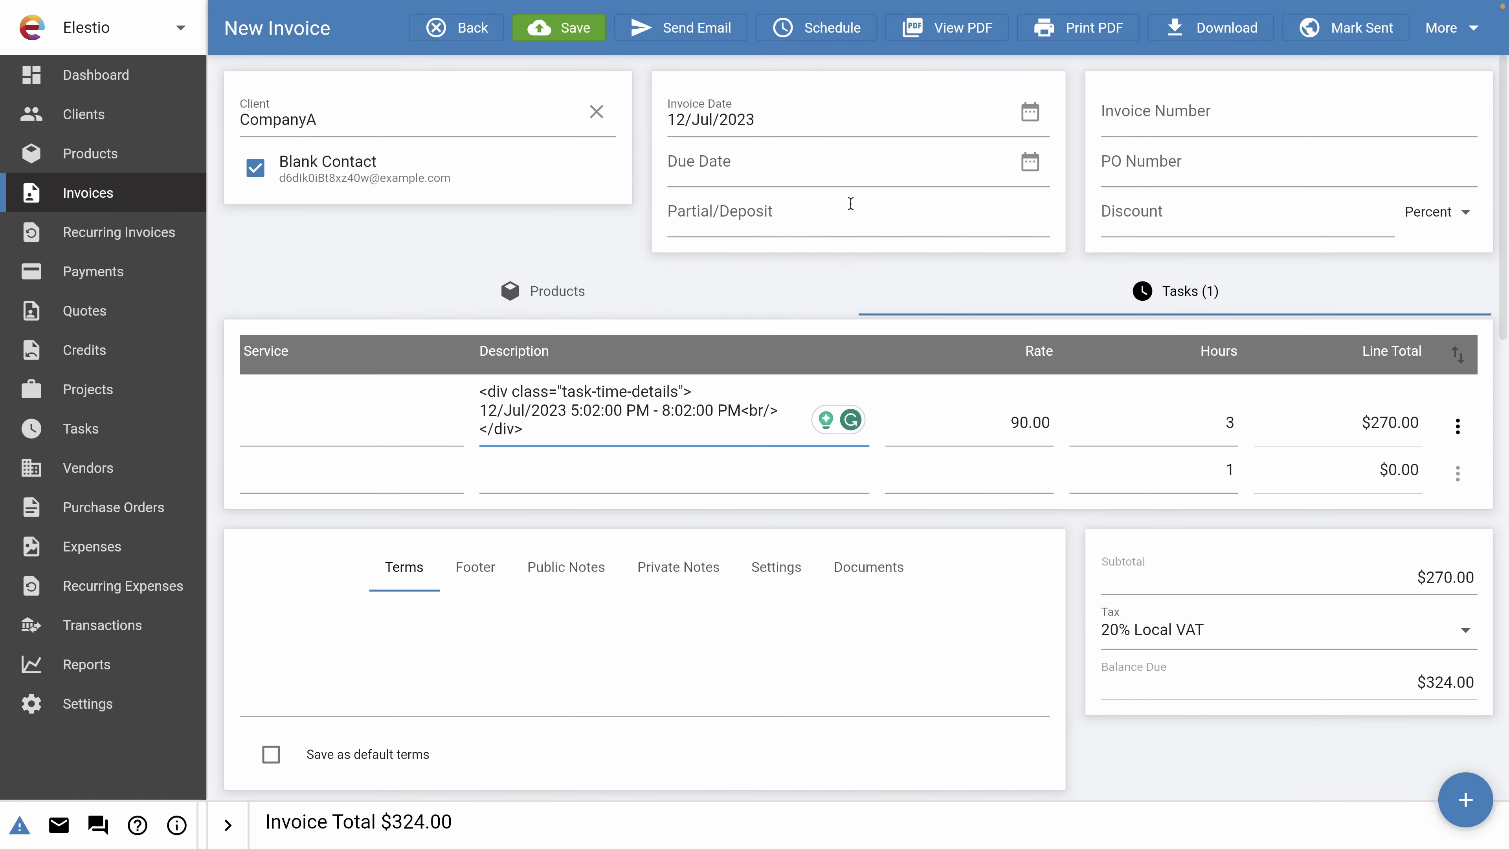
pyautogui.scroll(-4, 868, 431)
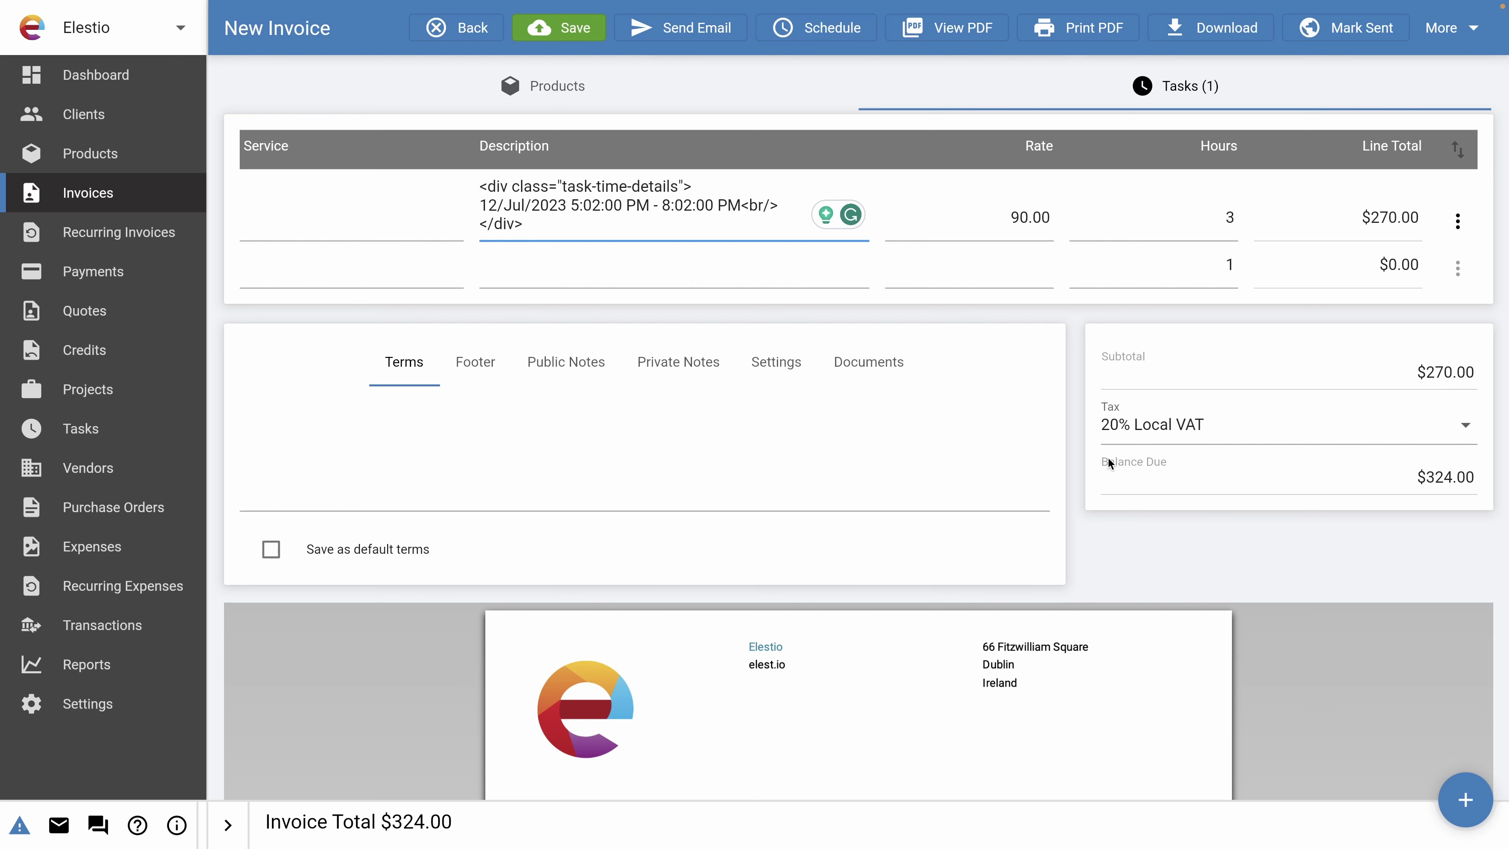
pyautogui.scroll(-10, 919, 565)
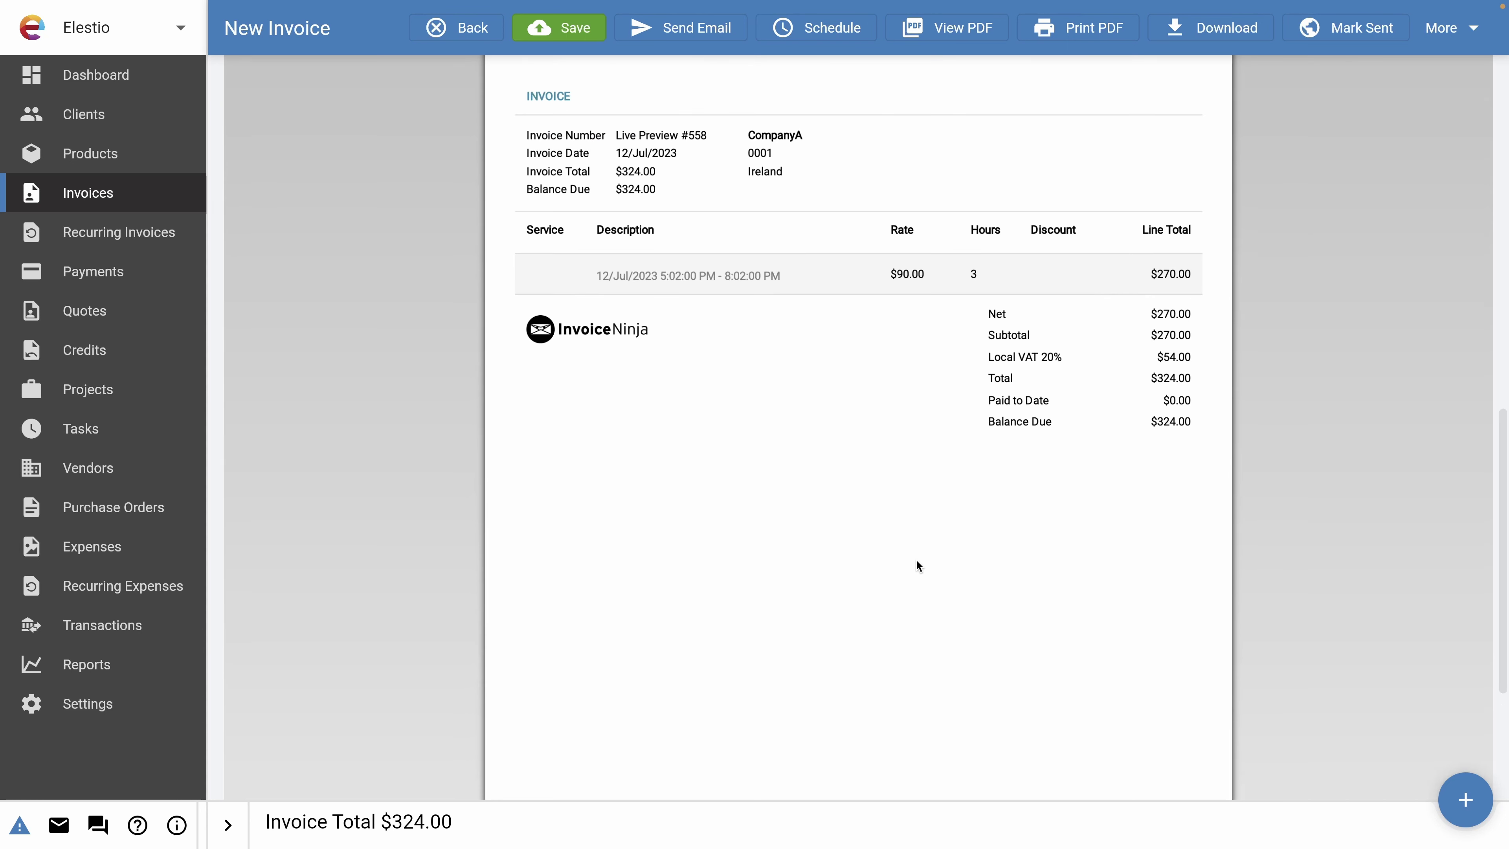
pyautogui.scroll(3, 944, 446)
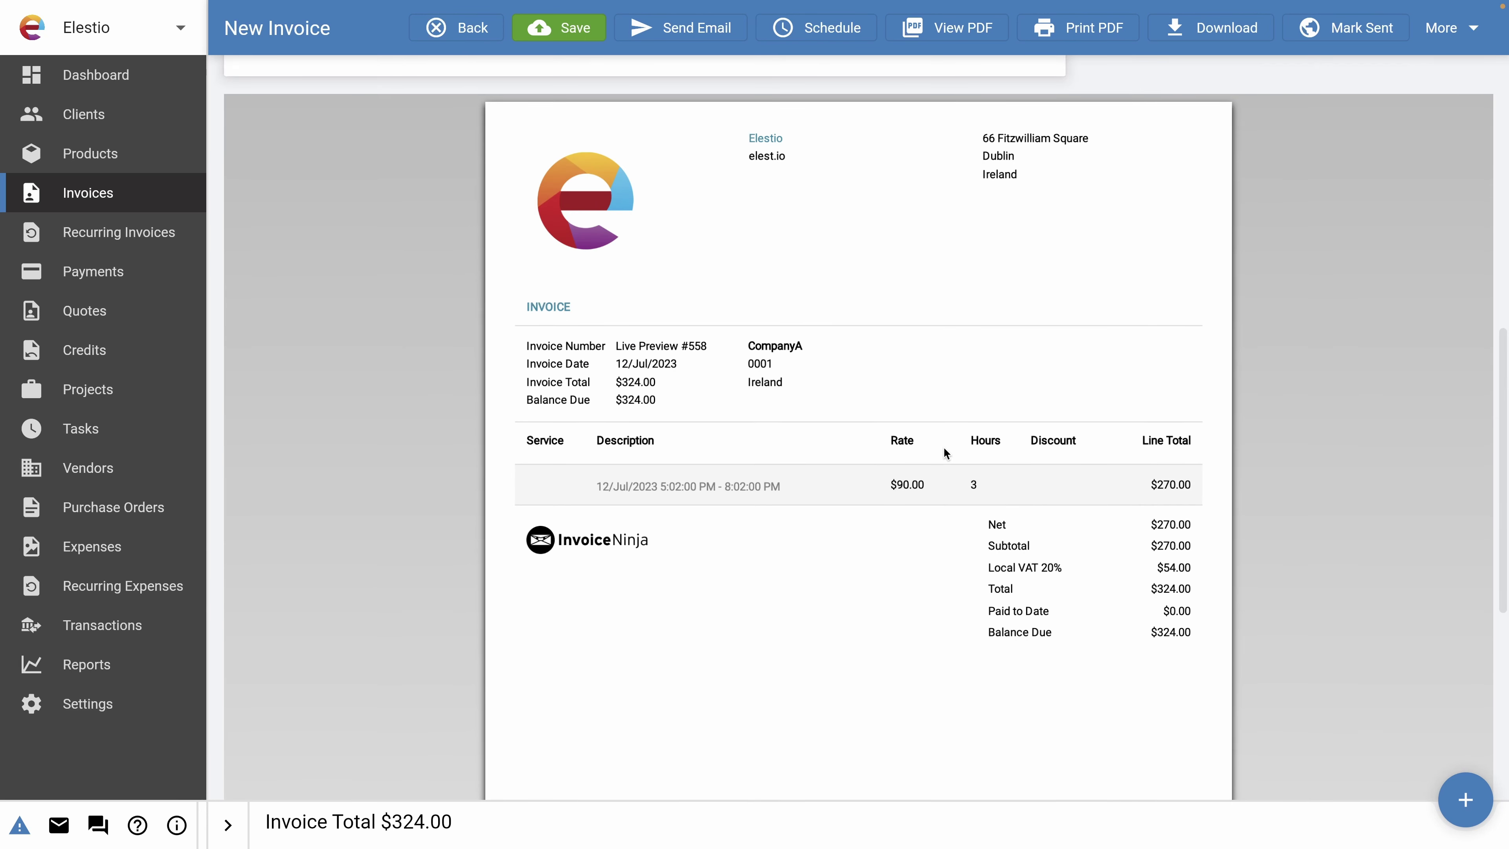
pyautogui.scroll(10, 944, 446)
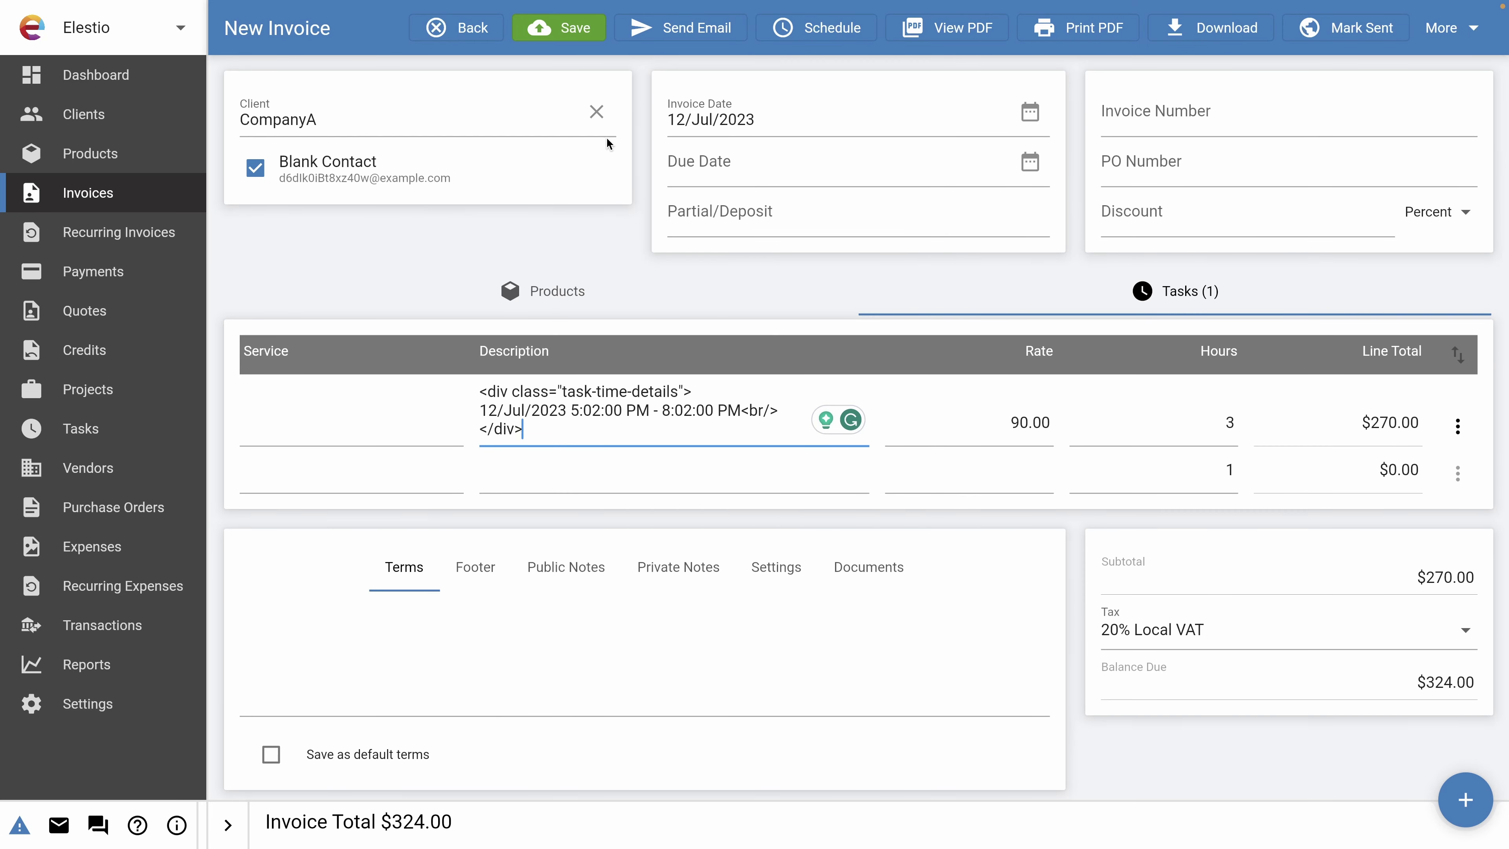
pyautogui.click(559, 28)
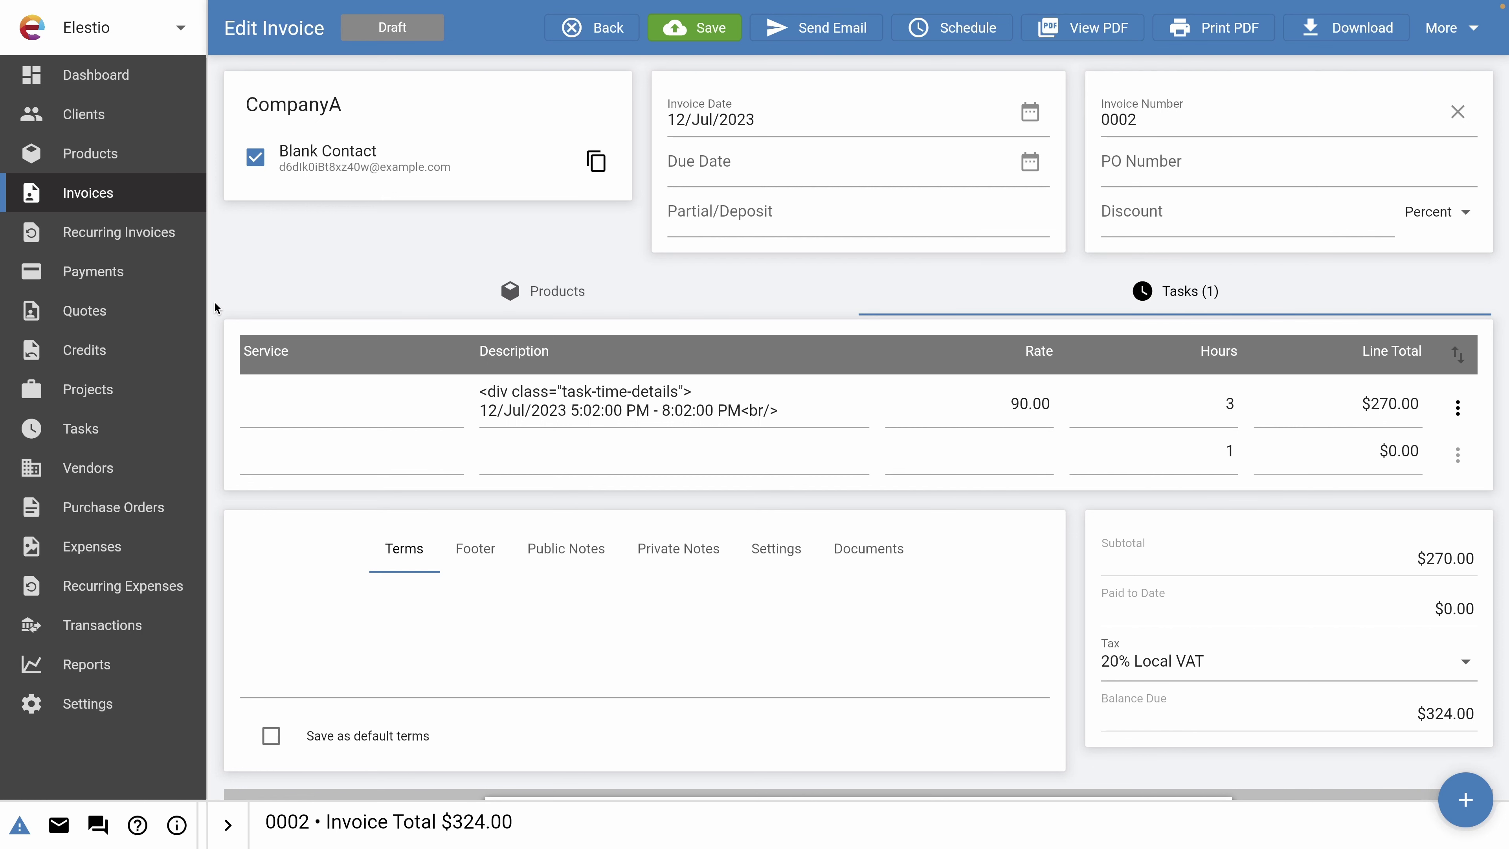
# Show the client report for the Last 365 Days.
pyautogui.click(78, 666)
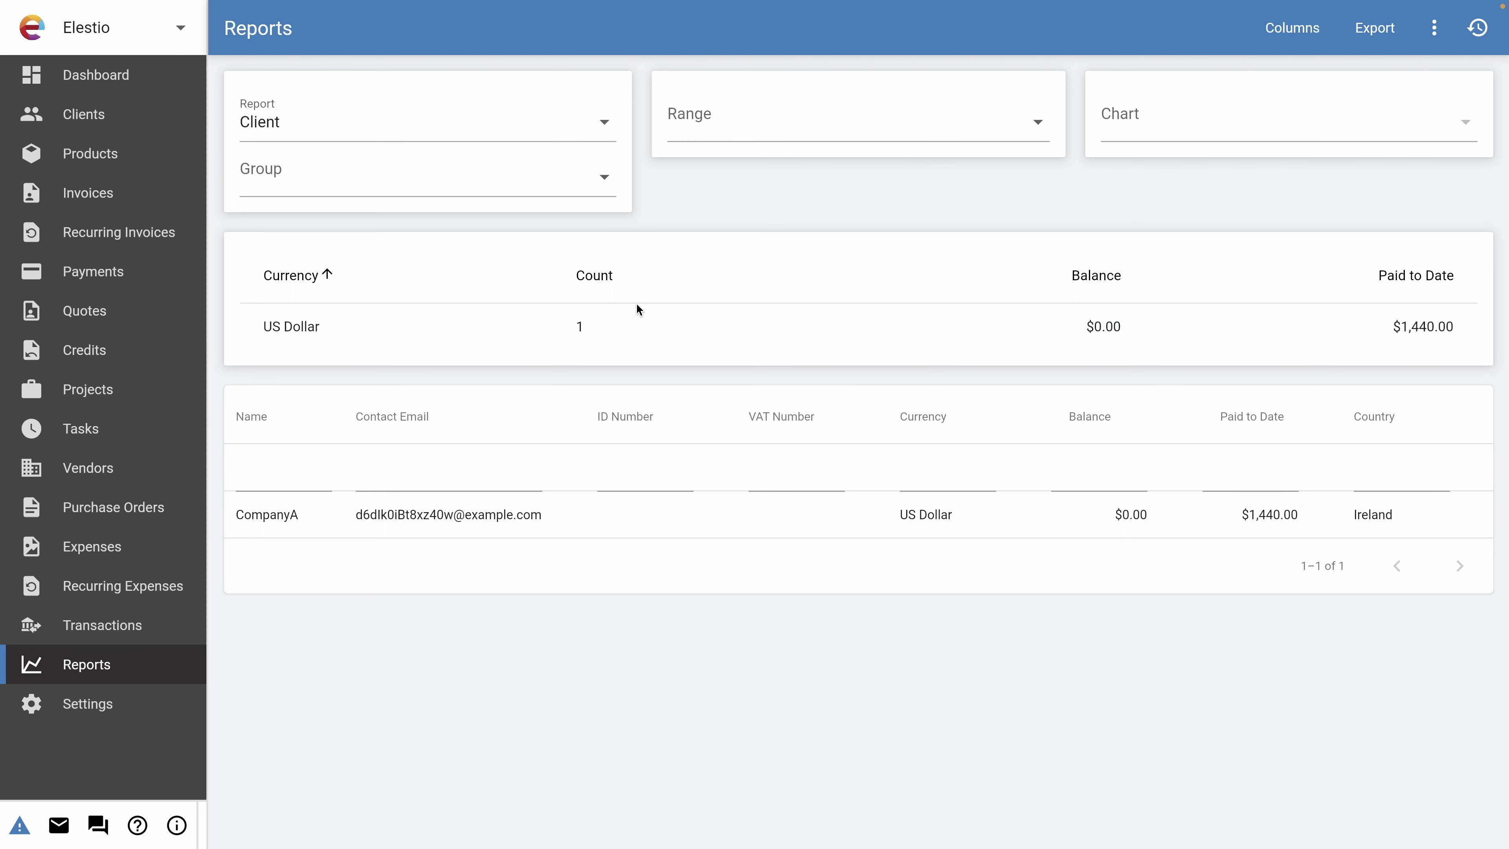
pyautogui.click(731, 117)
pyautogui.click(788, 268)
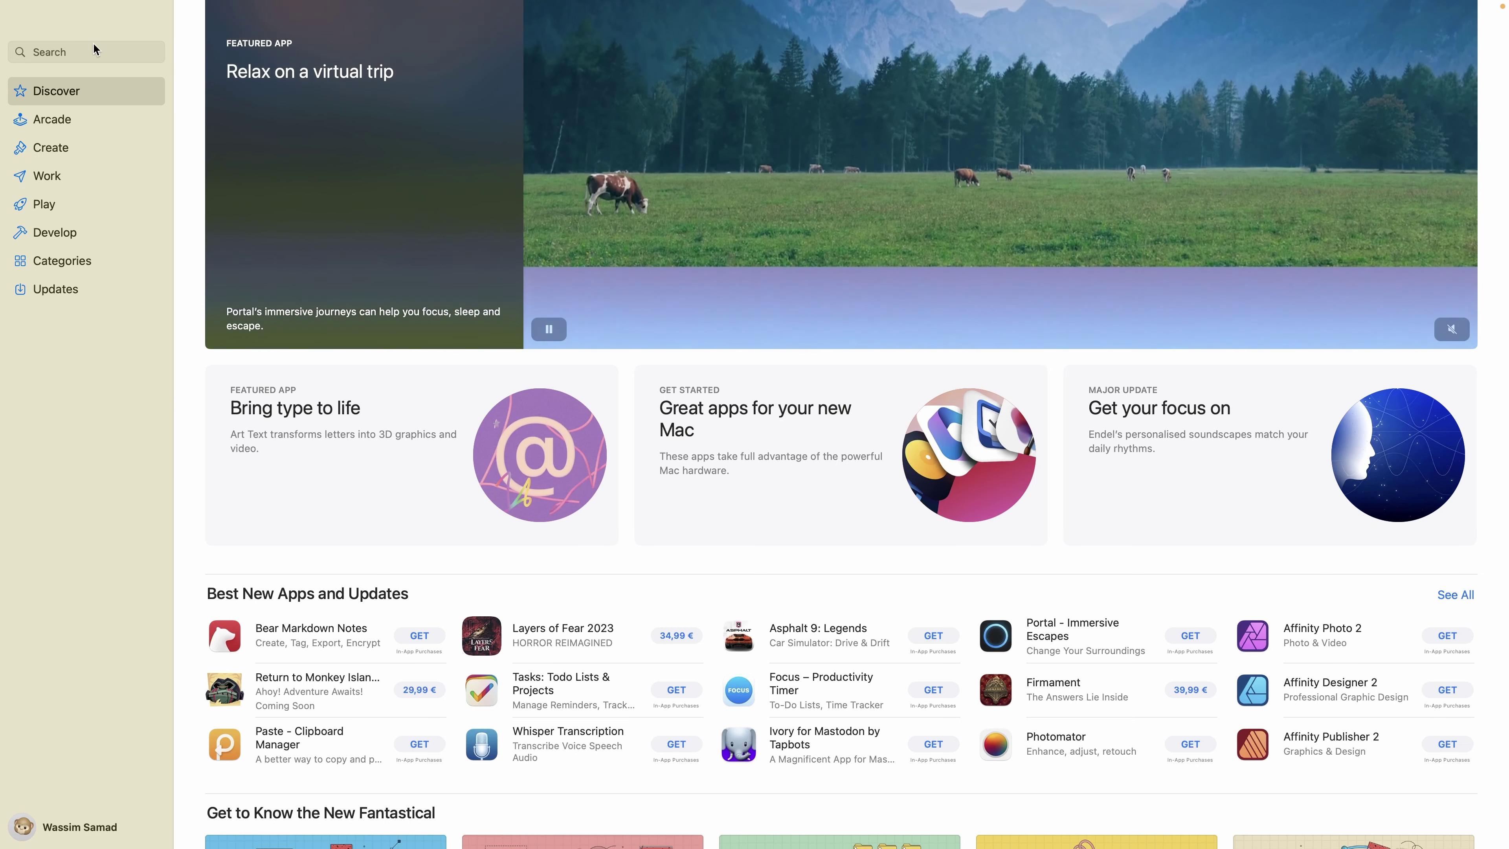
# Search the App Store for 'invoice ninja' and open the desktop app.
pyautogui.click(87, 52)
pyautogui.write('invoic')
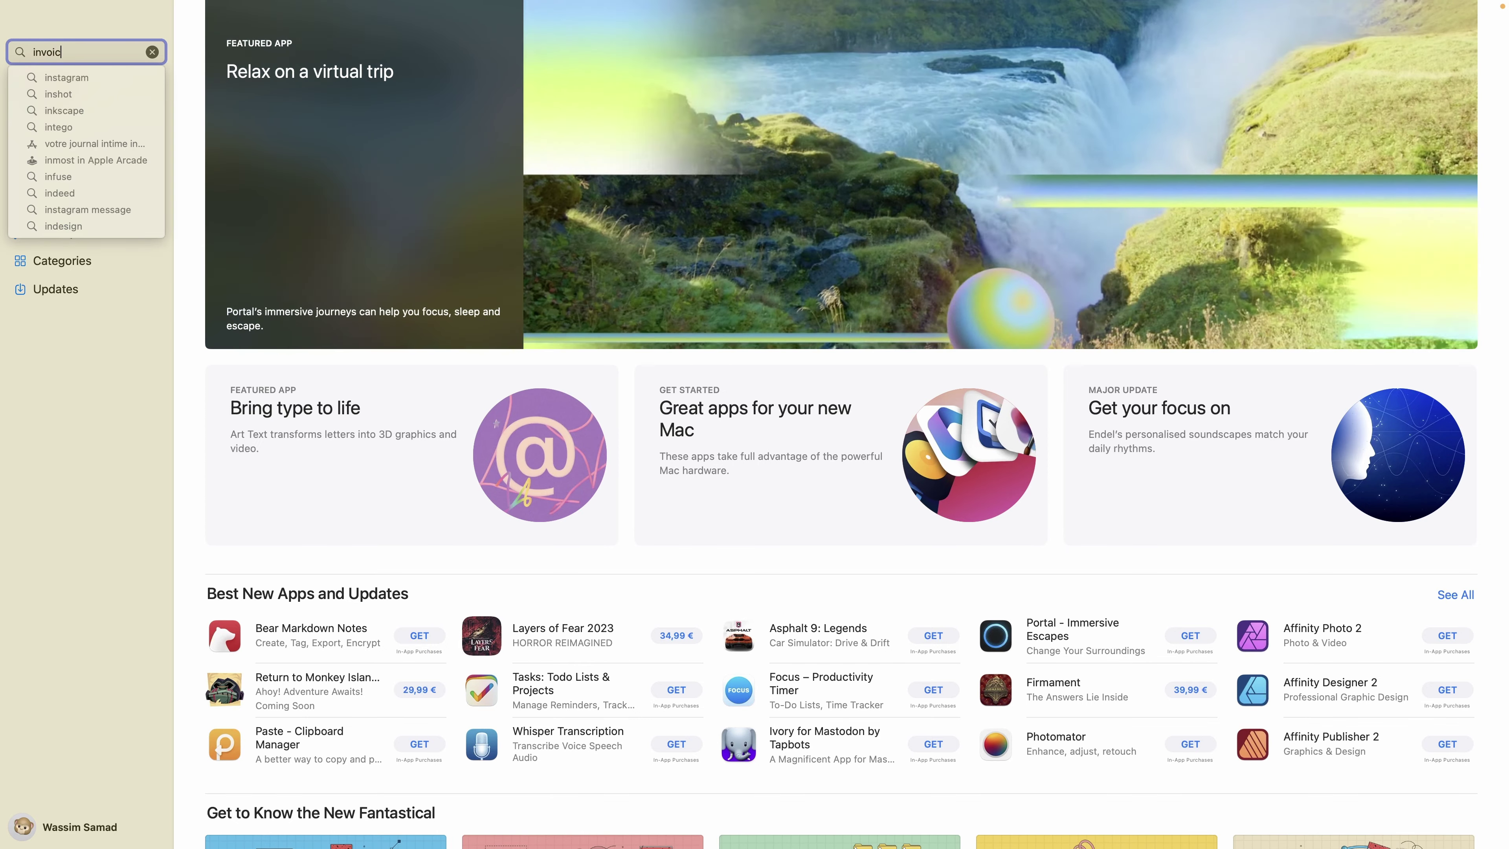
pyautogui.write('e ninja')
pyautogui.press('Return')
pyautogui.click(579, 173)
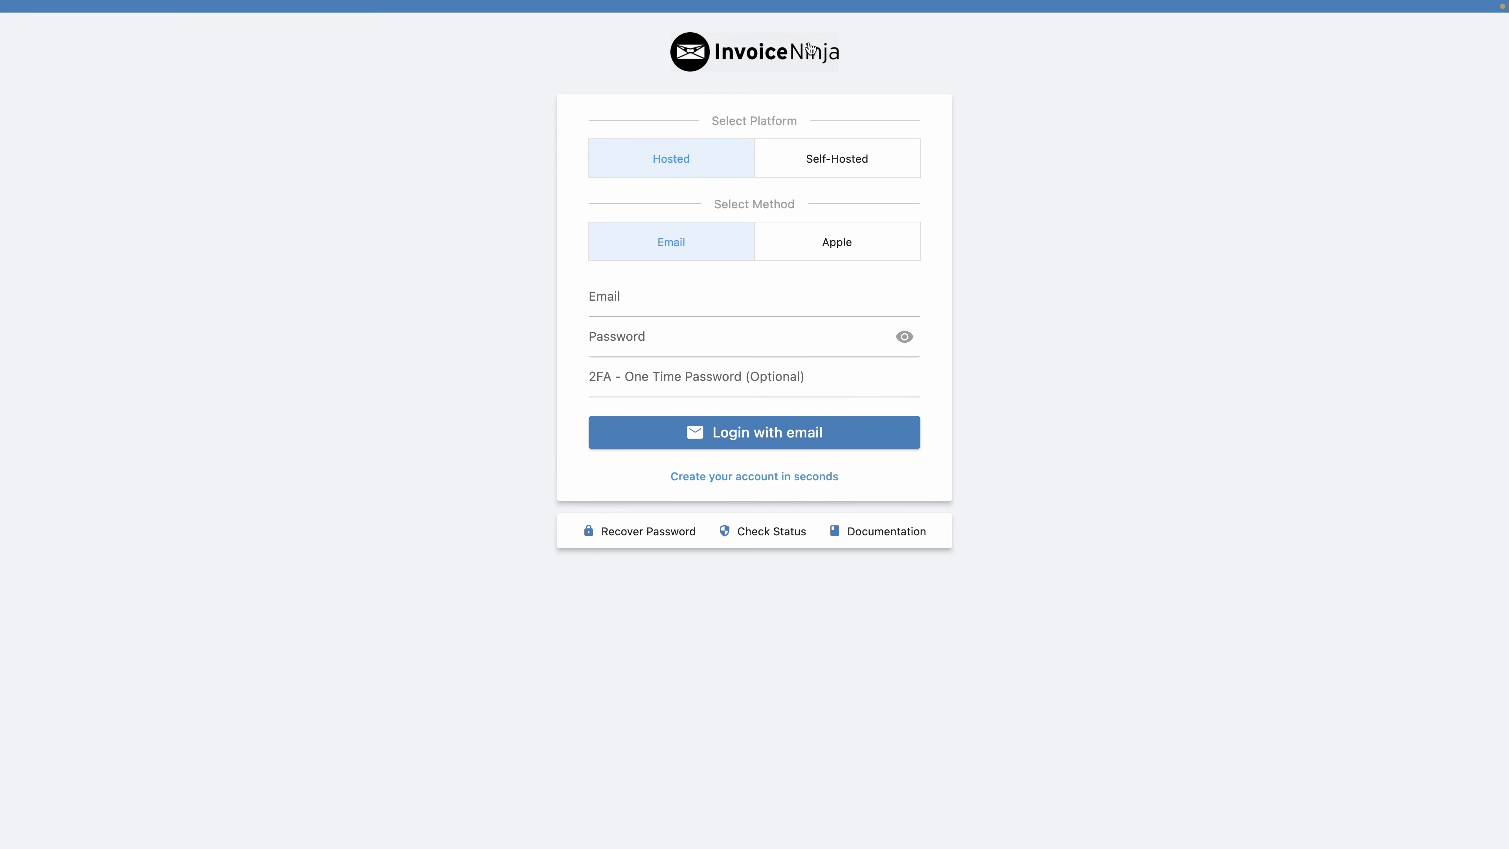
pyautogui.click(843, 168)
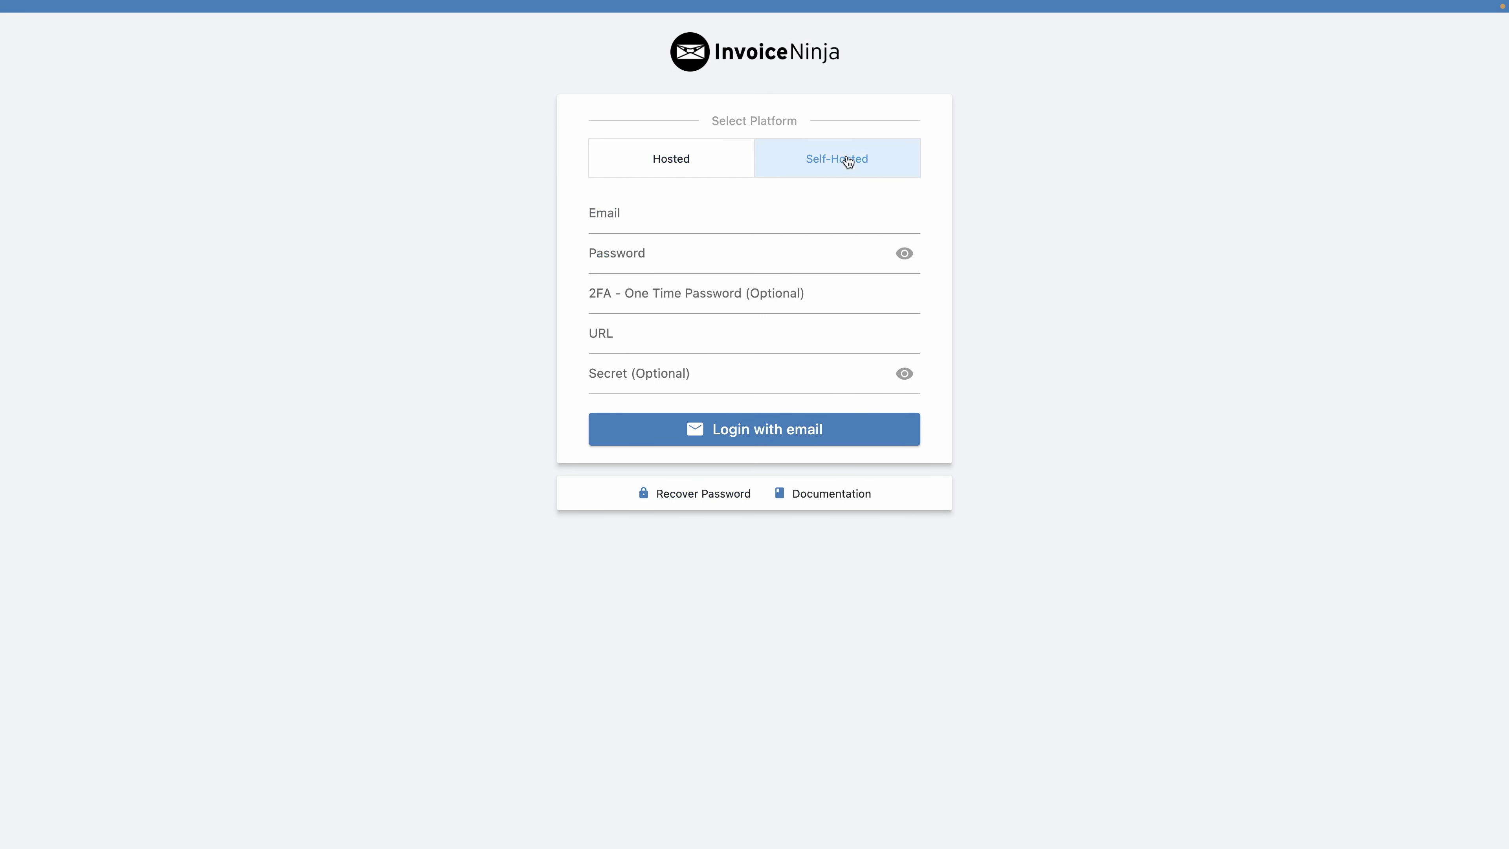
pyautogui.click(693, 221)
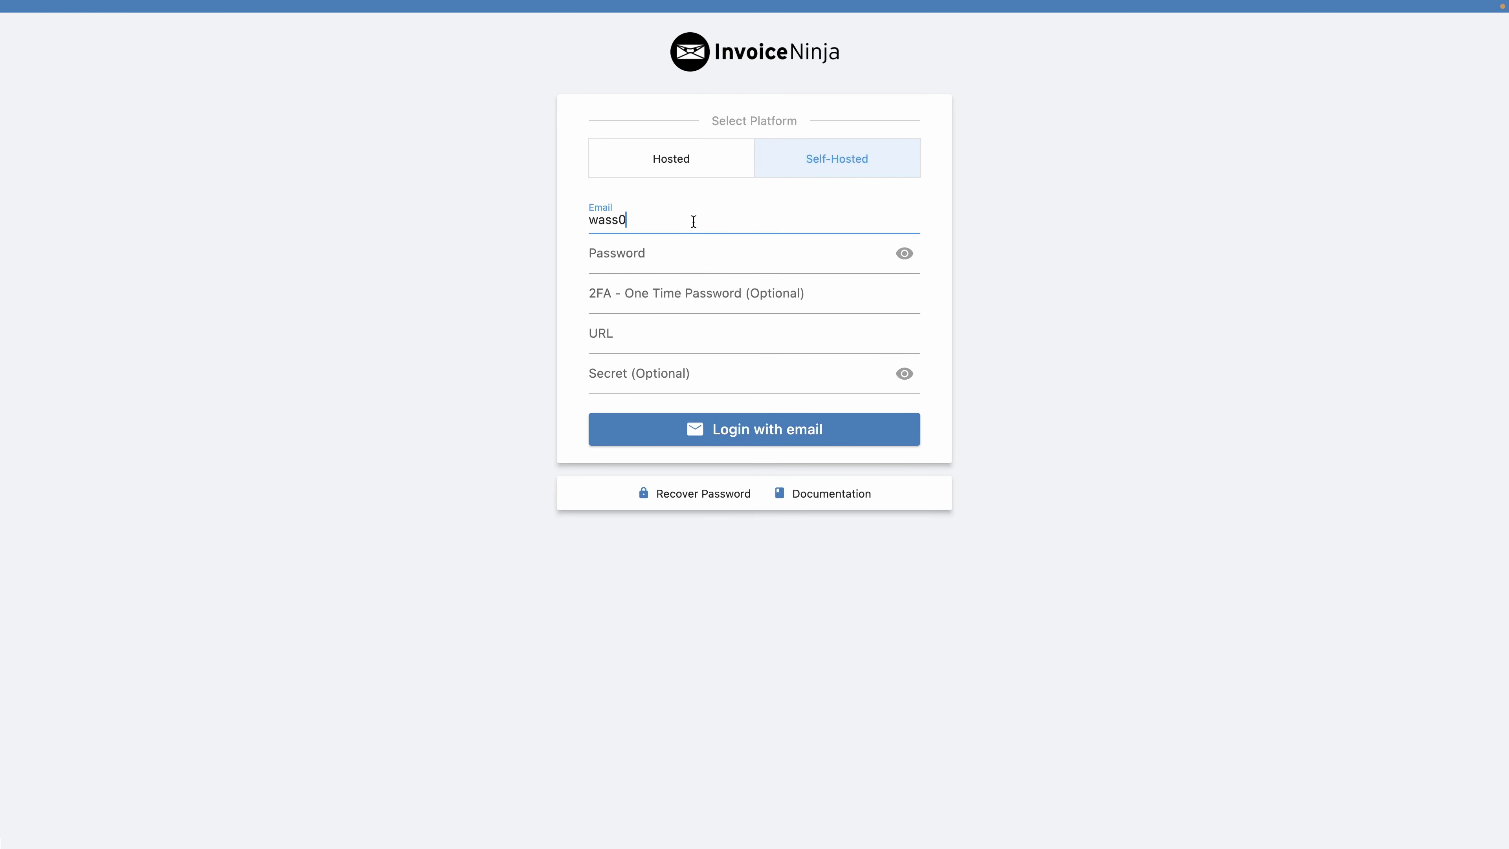
pyautogui.click(660, 253)
pyautogui.hotkey('ctrl', 'v')
pyautogui.click(612, 343)
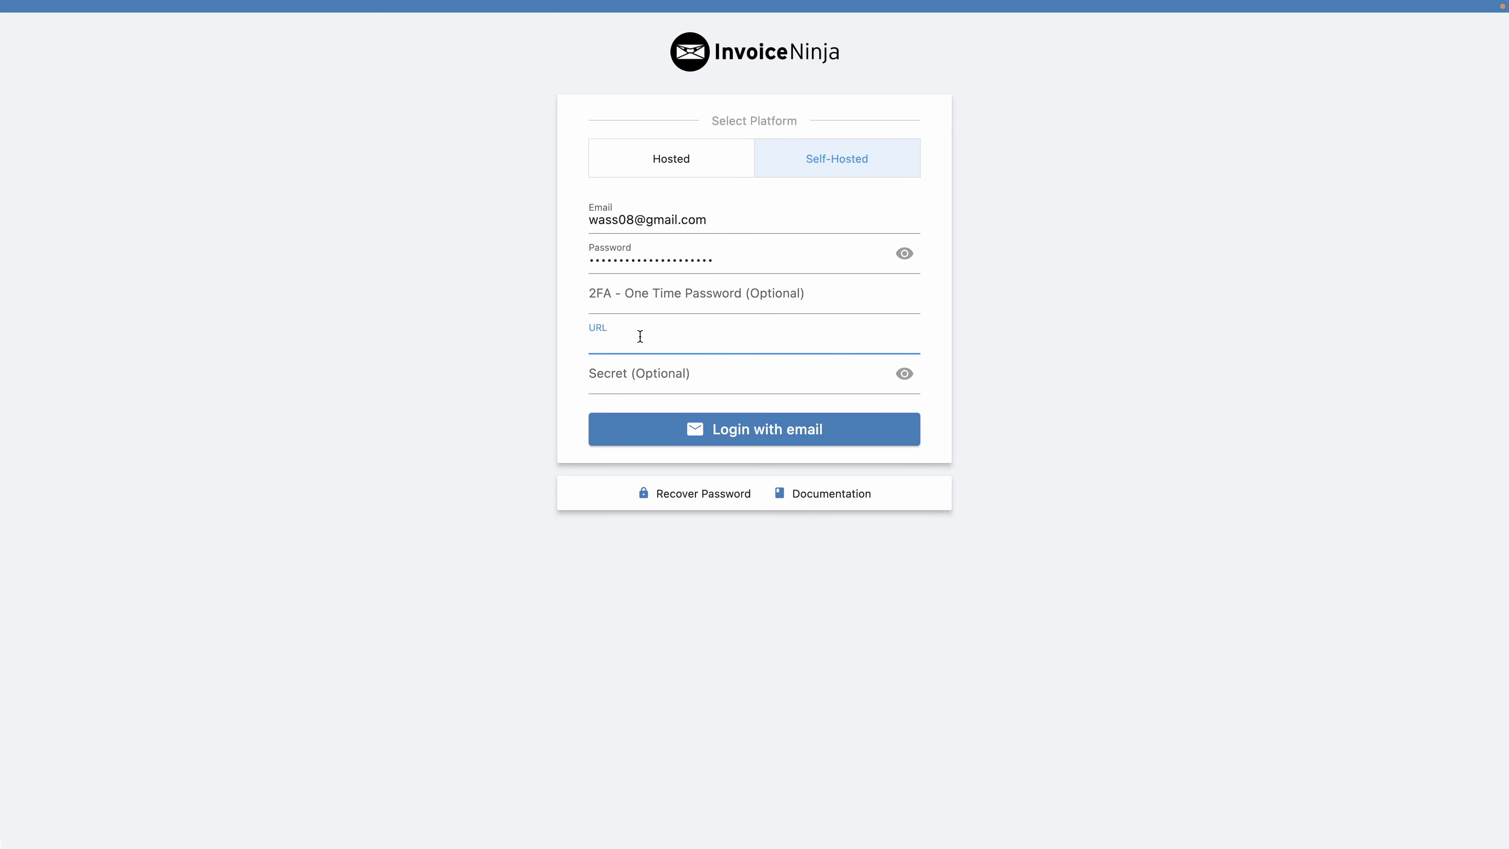
pyautogui.click(629, 362)
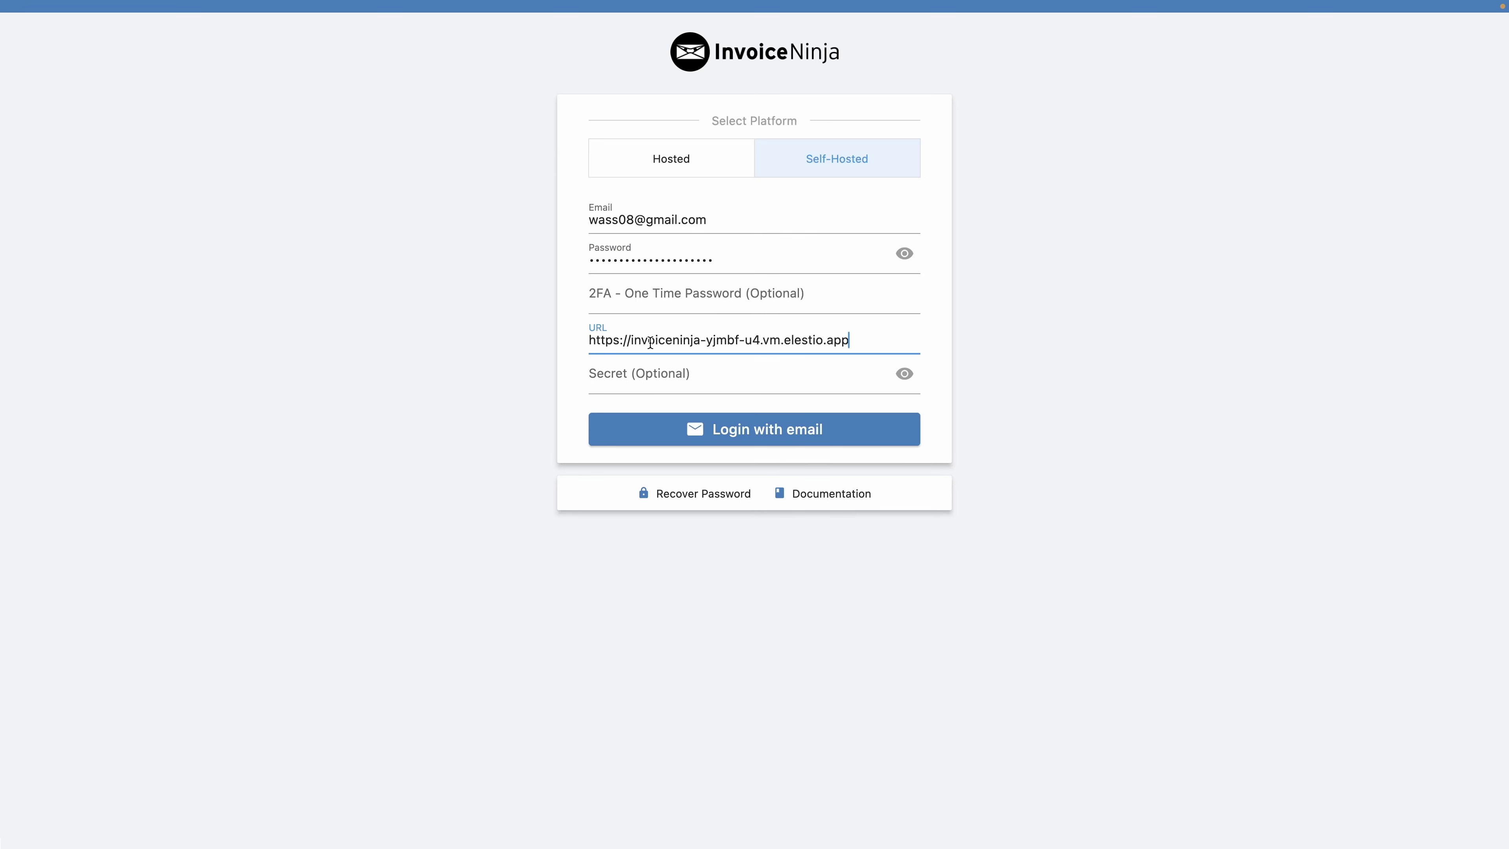
pyautogui.click(674, 435)
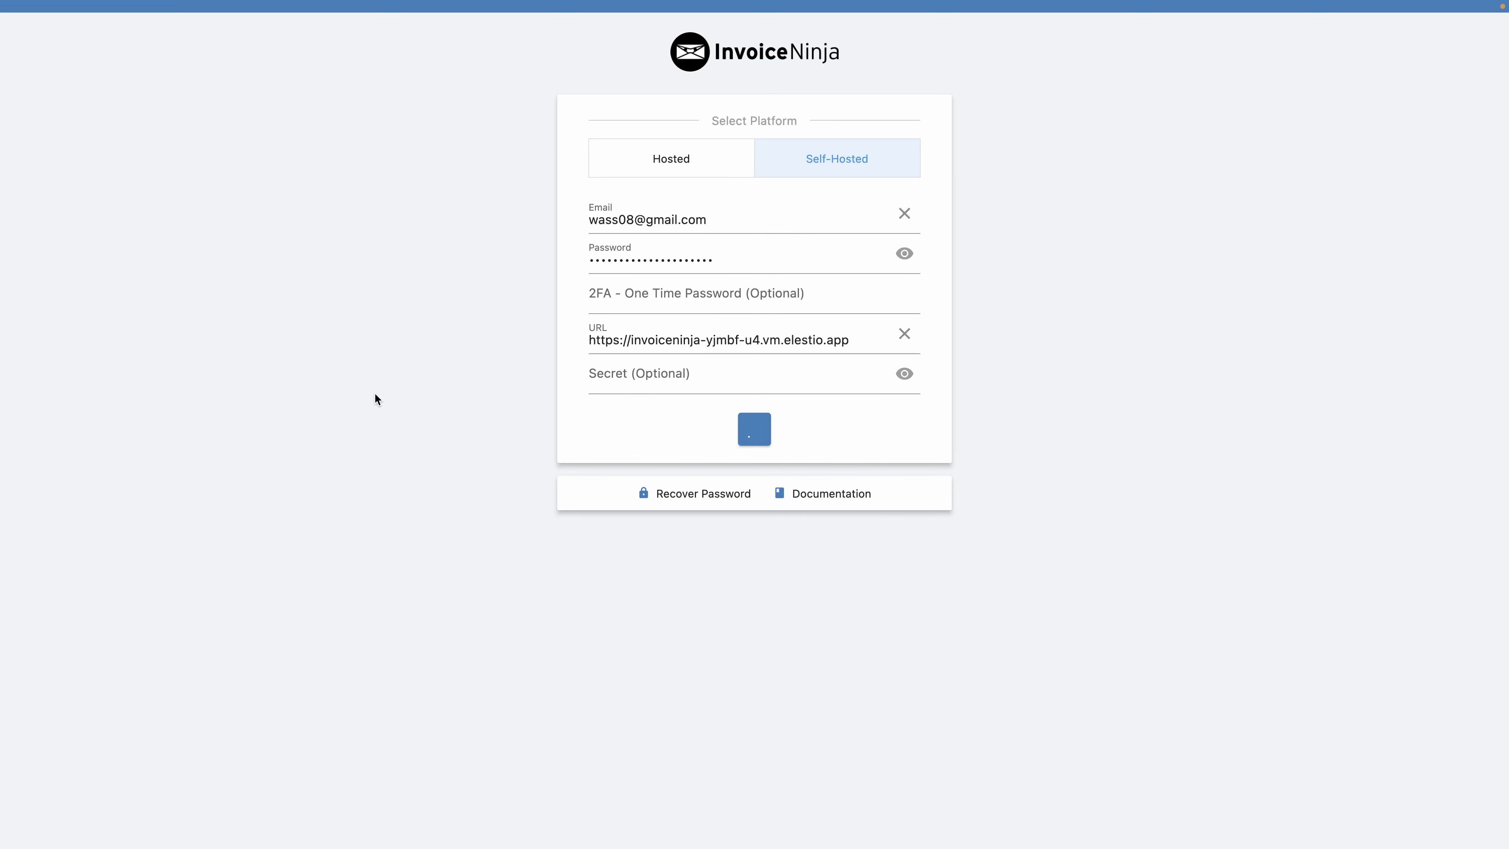